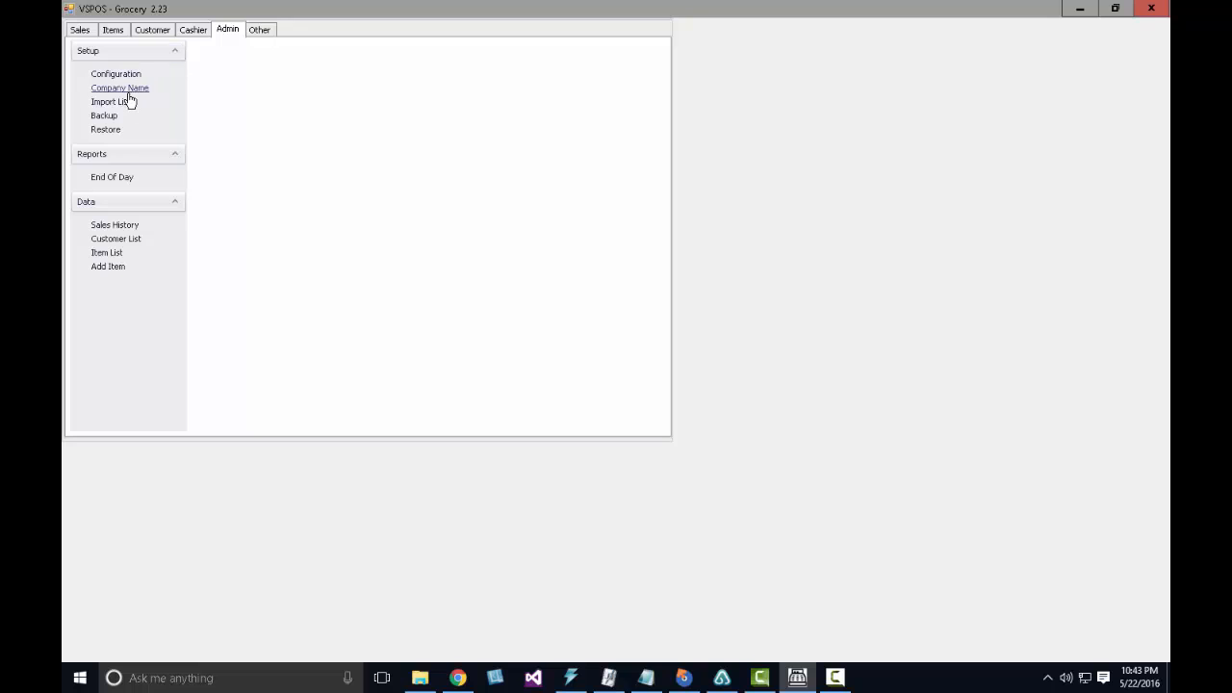
# Review the company name and the Facebook and Twitter #ABCGrocery footer lines in company settings
pyautogui.click(130, 97)
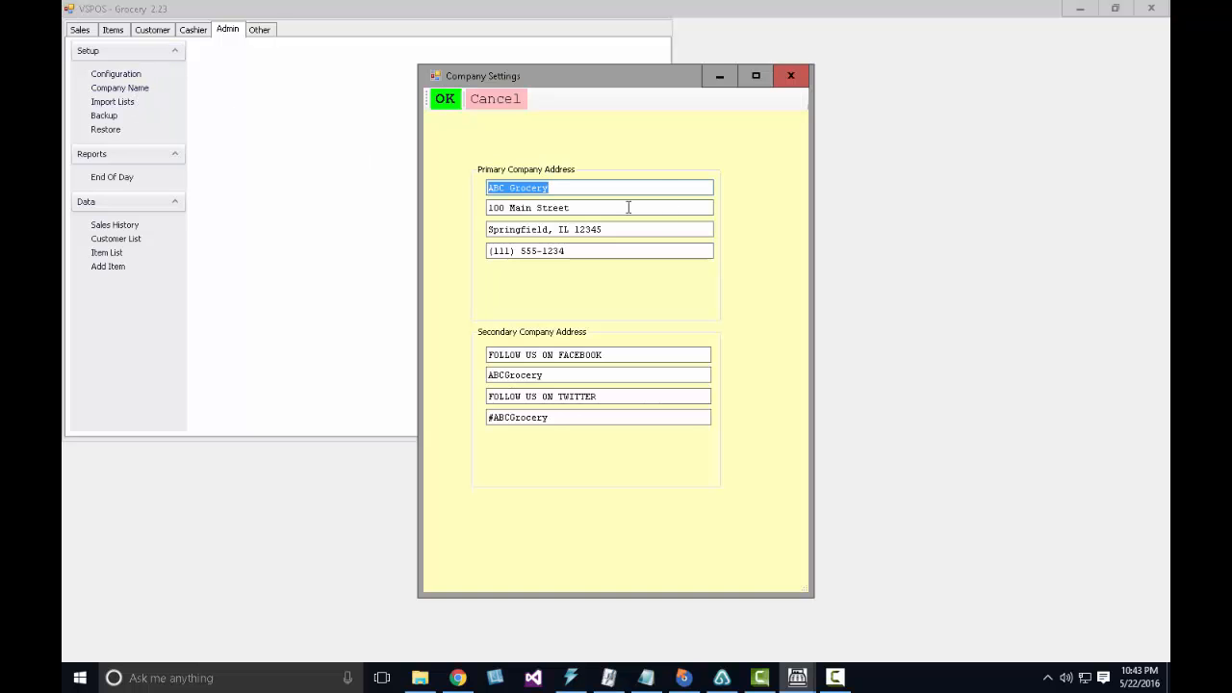
pyautogui.moveTo(610, 187); pyautogui.dragTo(446, 188)
pyautogui.moveTo(621, 354); pyautogui.dragTo(485, 360)
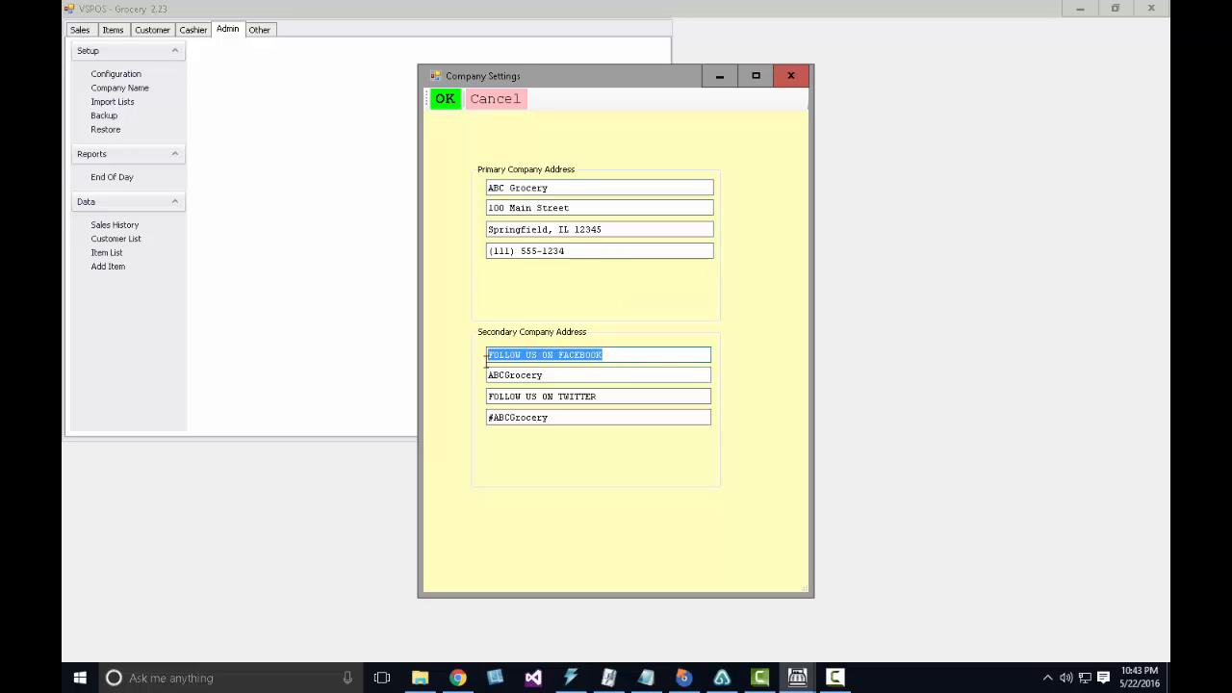
pyautogui.moveTo(595, 370); pyautogui.dragTo(465, 375)
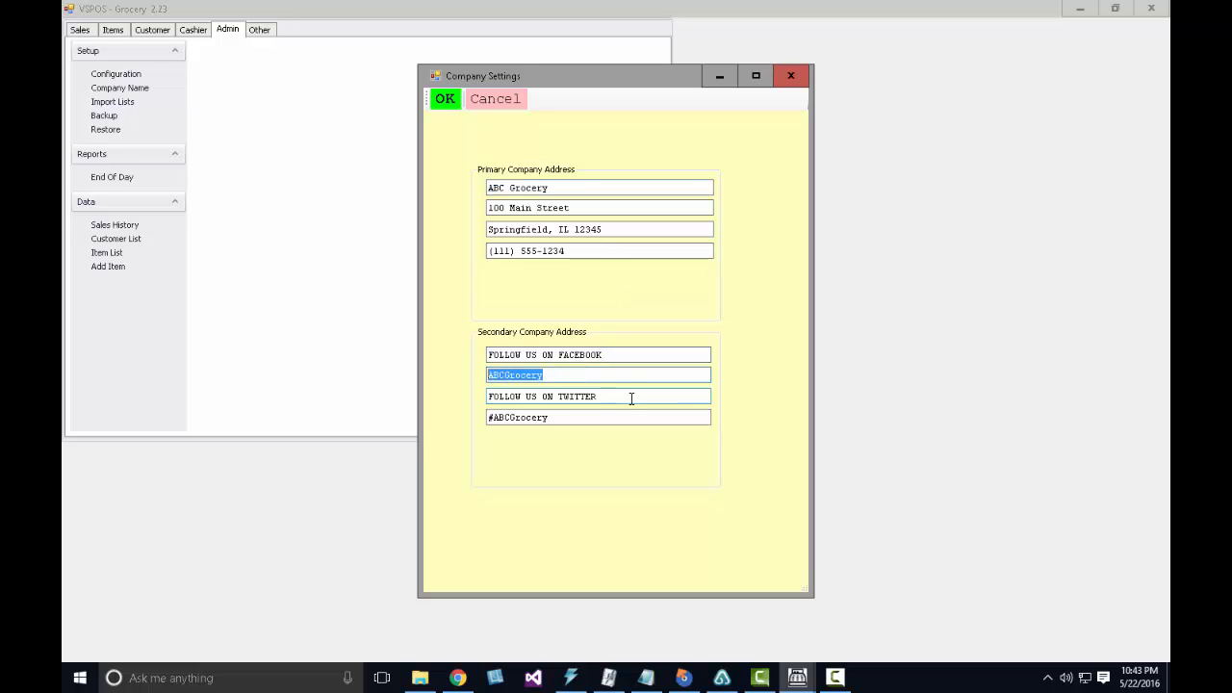
pyautogui.moveTo(630, 399); pyautogui.dragTo(480, 409)
pyautogui.moveTo(561, 418); pyautogui.dragTo(483, 420)
pyautogui.click(447, 104)
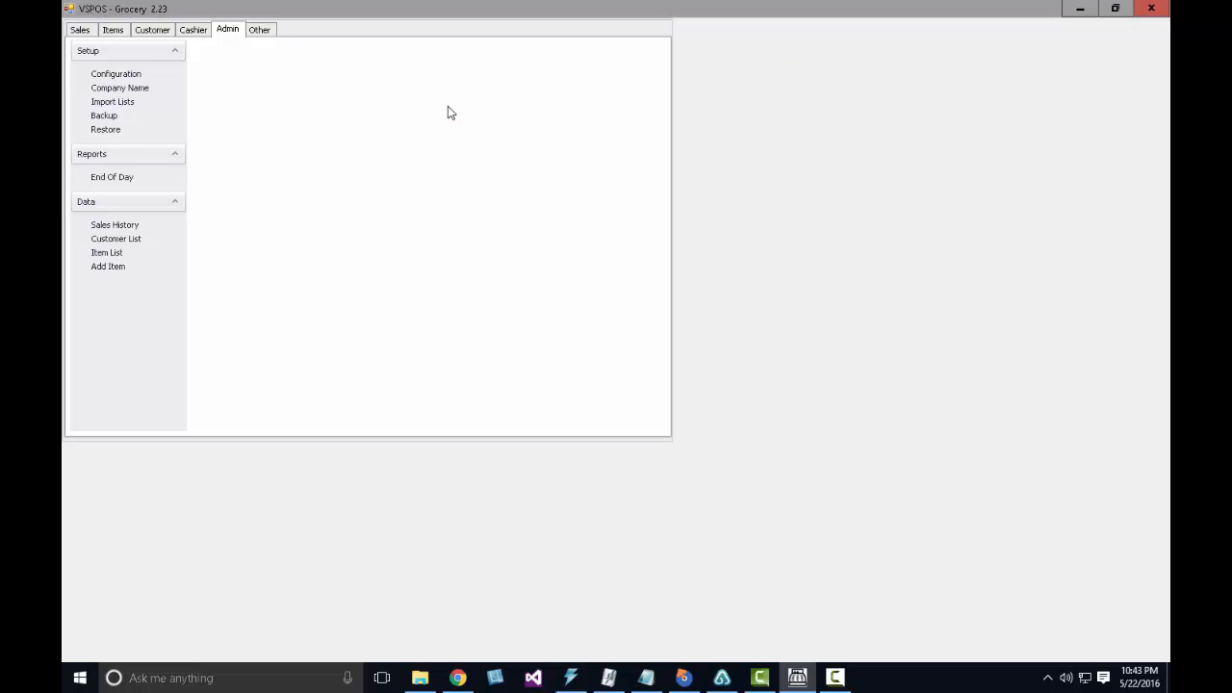
# Inspect the NYC sales tax rate 0.08875 and its end date, then save the tax table
pyautogui.click(132, 83)
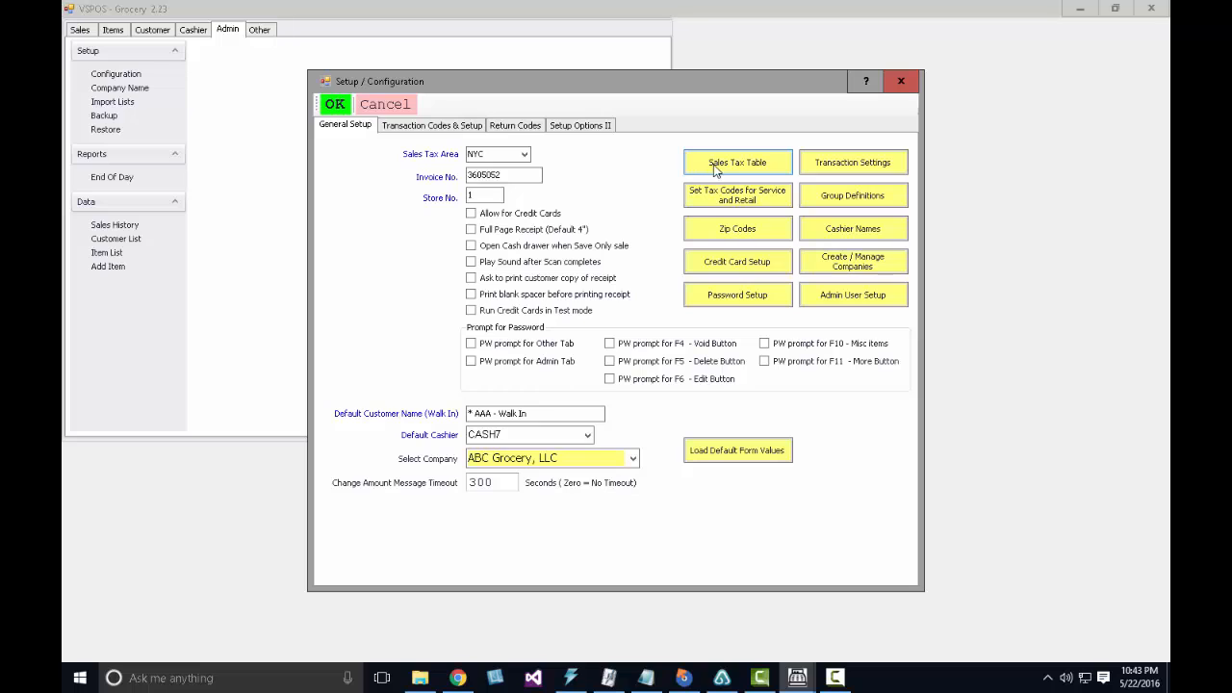
pyautogui.click(759, 168)
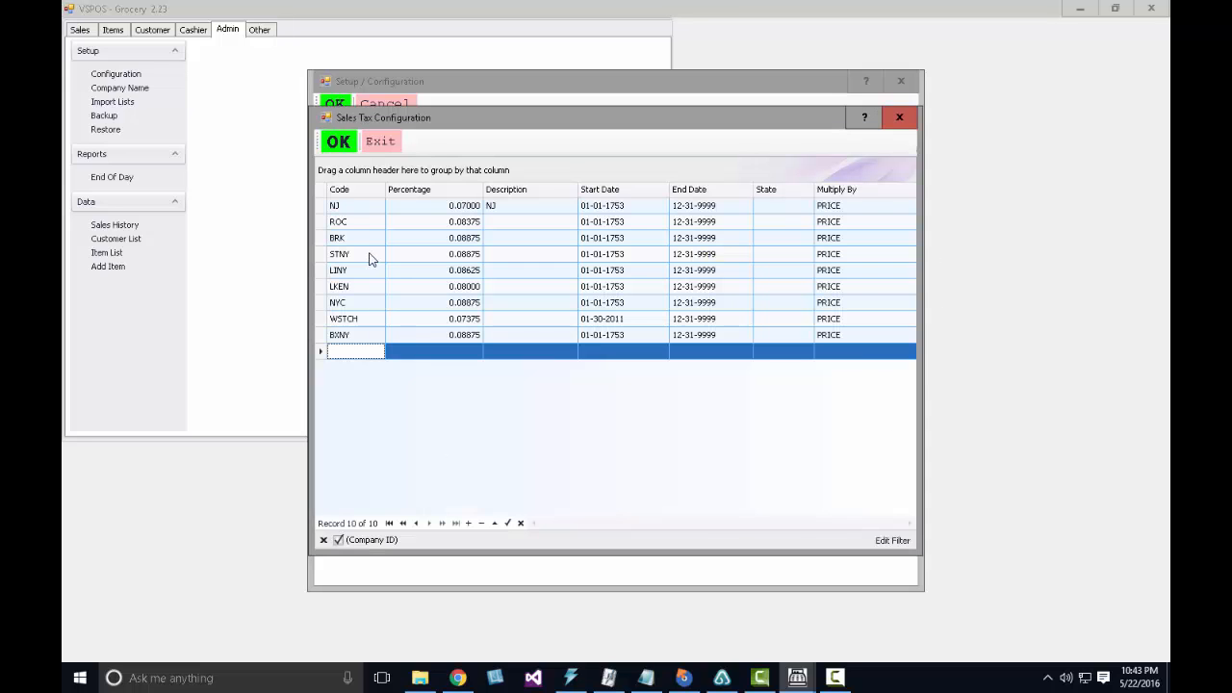
pyautogui.click(436, 303)
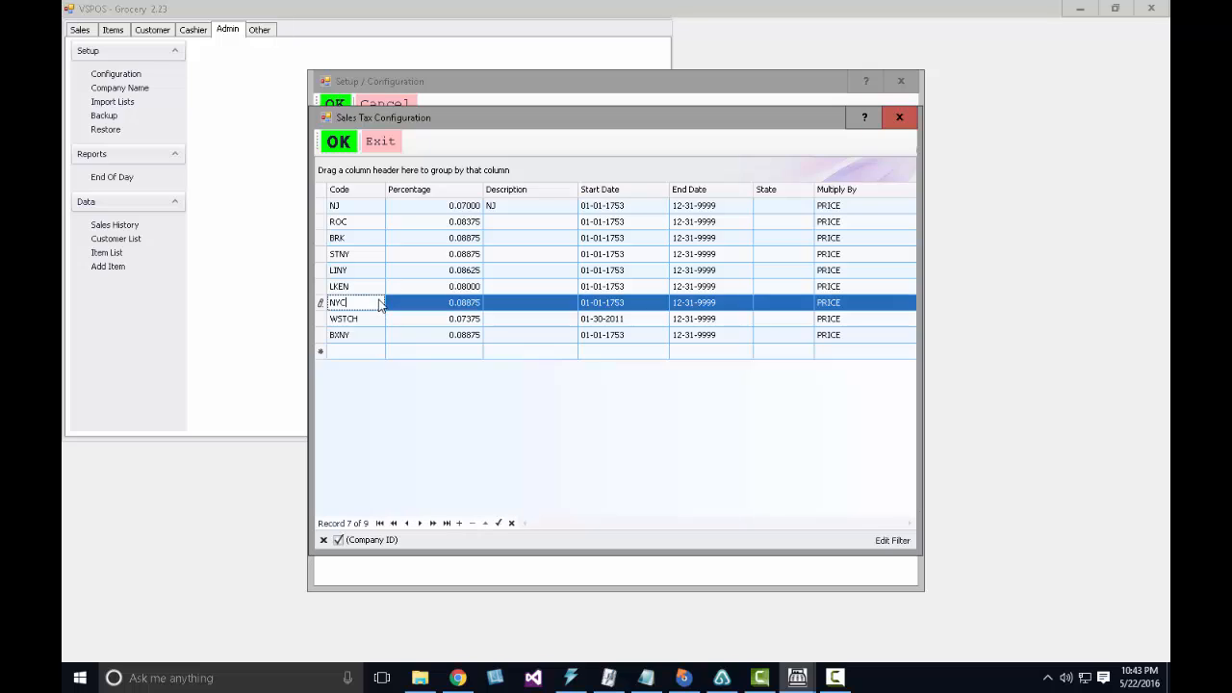
pyautogui.click(436, 303)
pyautogui.moveTo(452, 303); pyautogui.dragTo(506, 300)
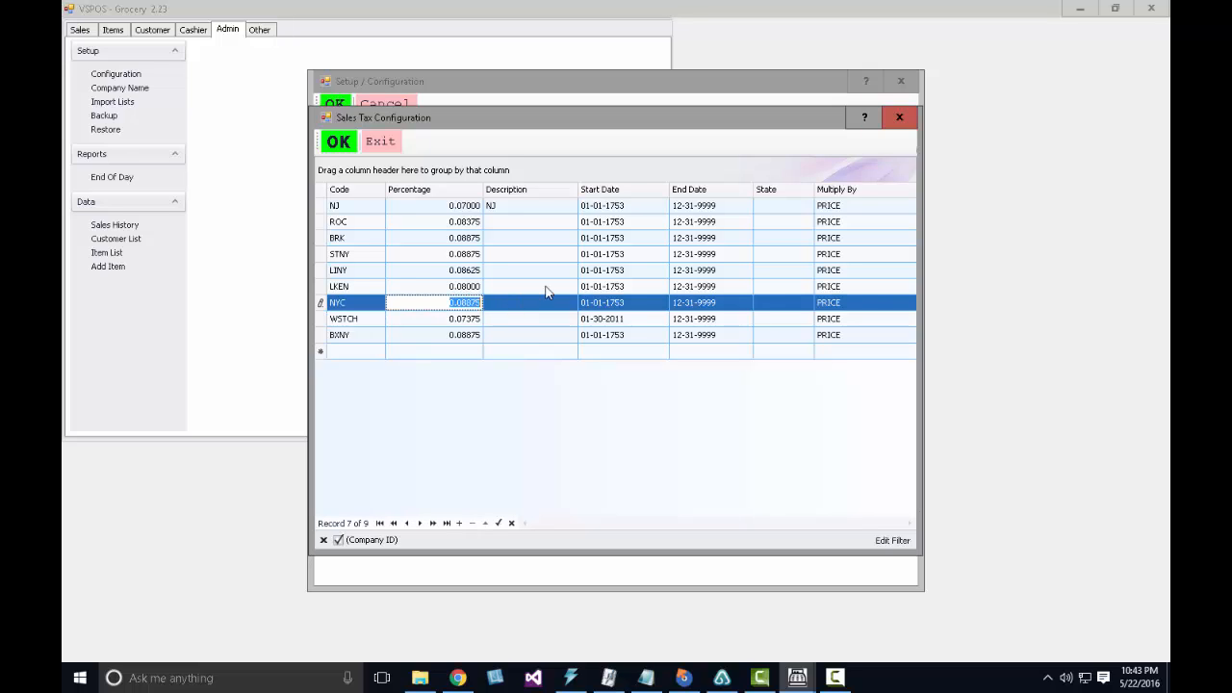
pyautogui.click(736, 306)
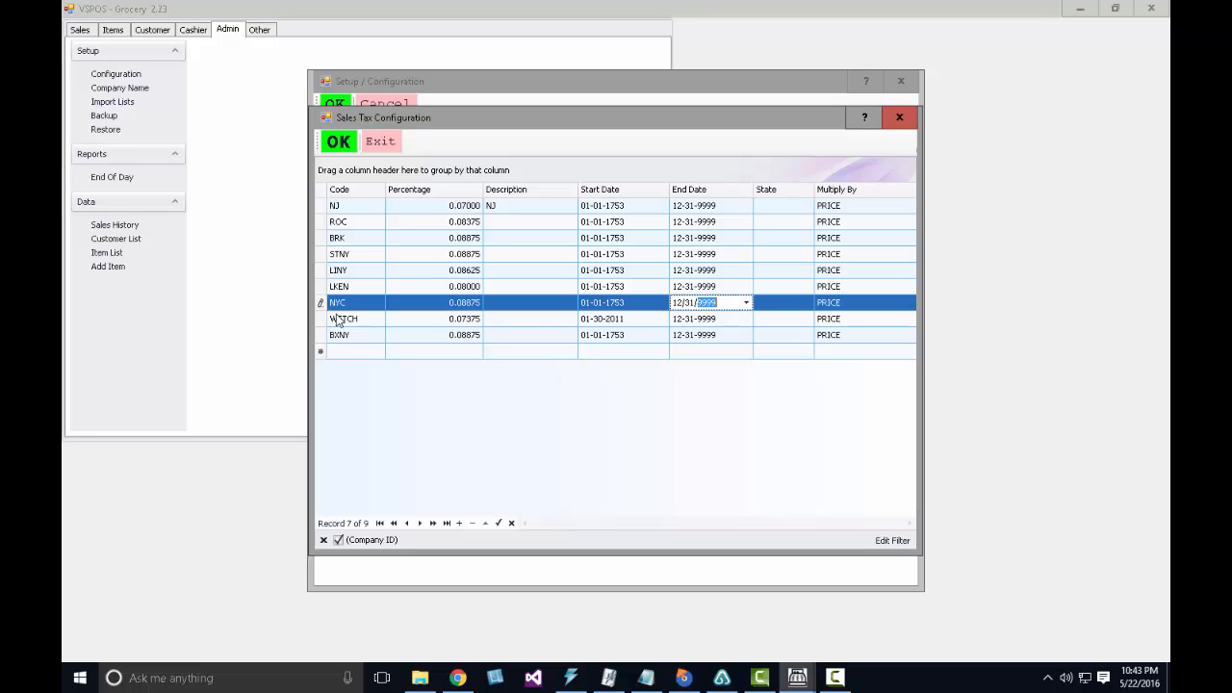
pyautogui.click(400, 293)
pyautogui.click(409, 302)
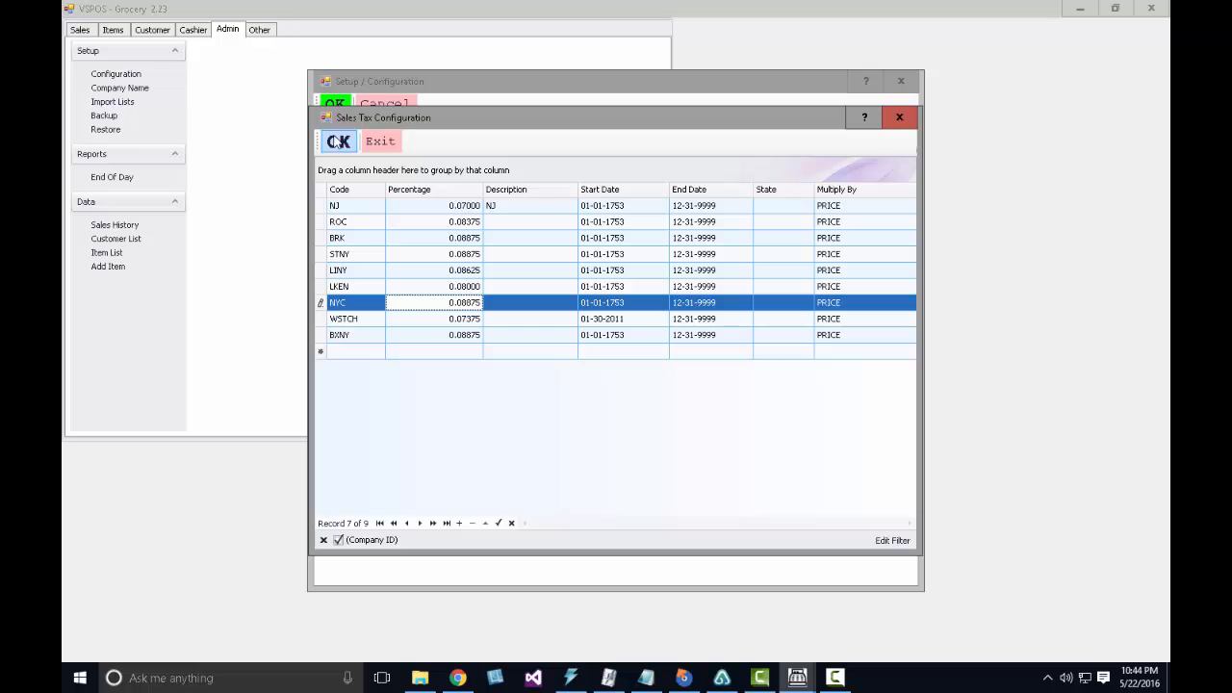
pyautogui.click(338, 141)
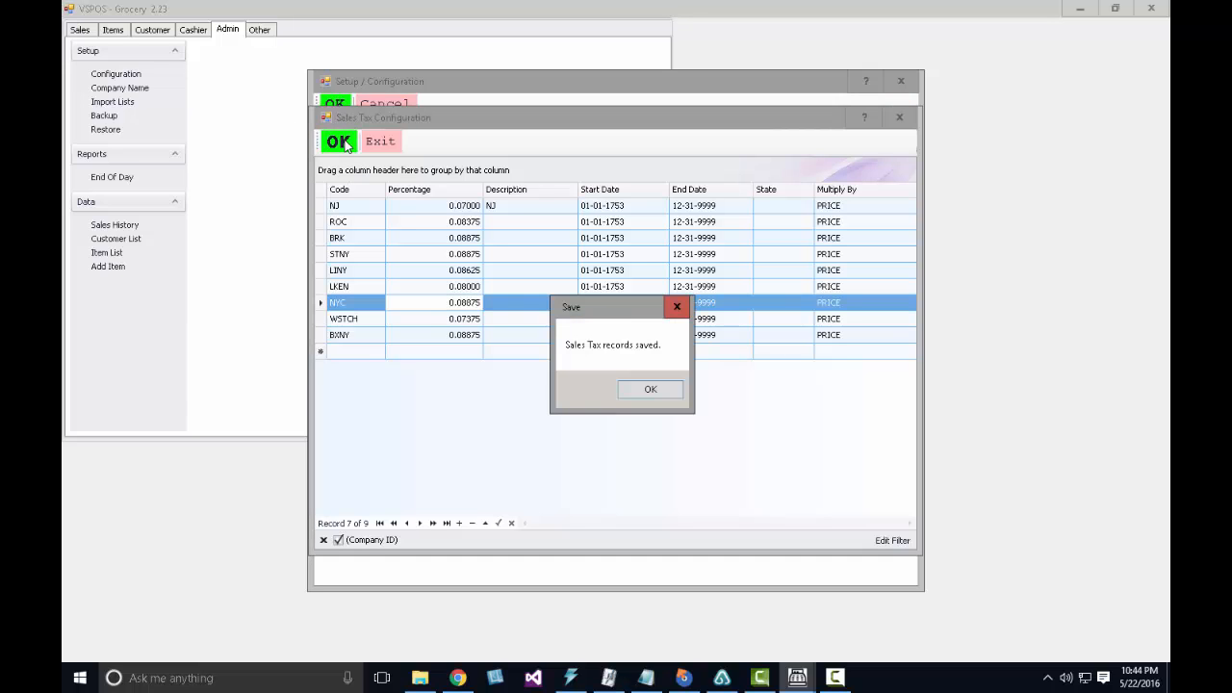
pyautogui.click(627, 390)
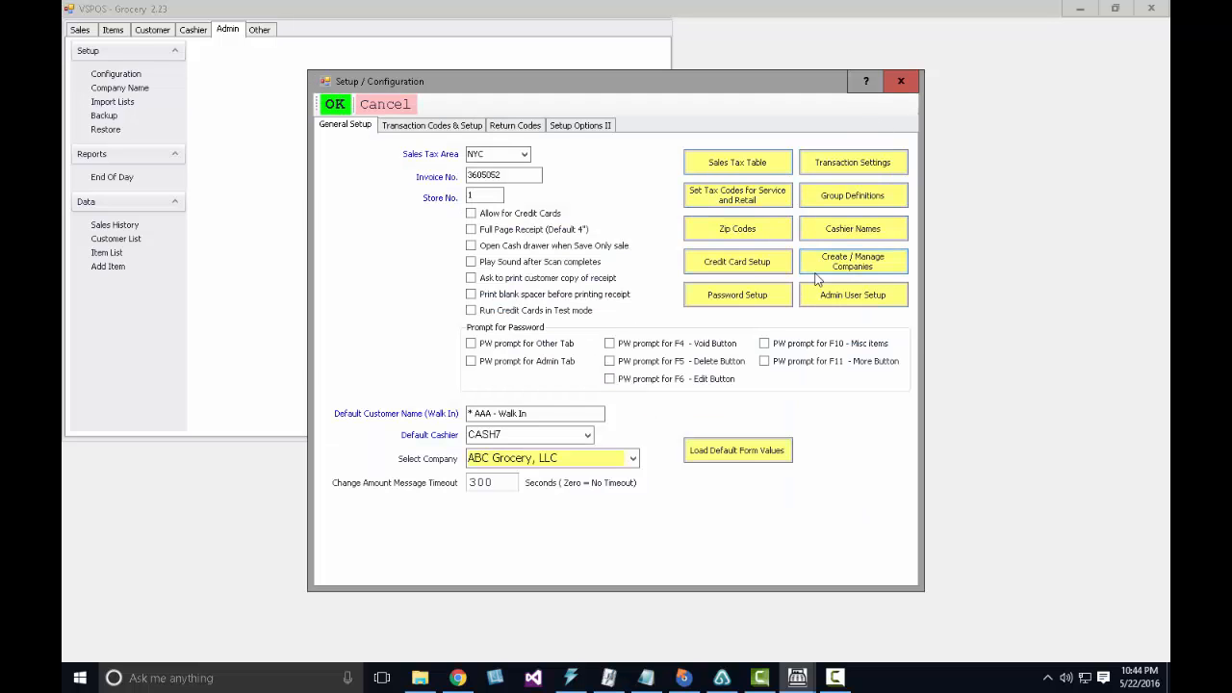
pyautogui.click(895, 261)
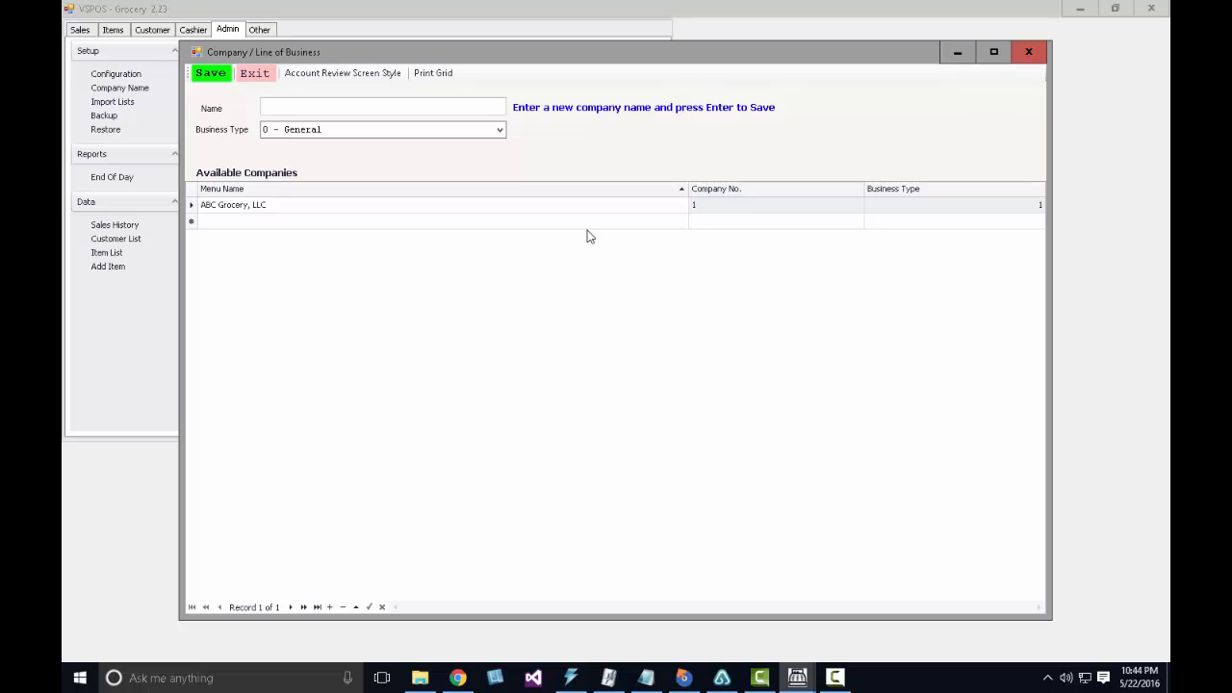
pyautogui.click(314, 204)
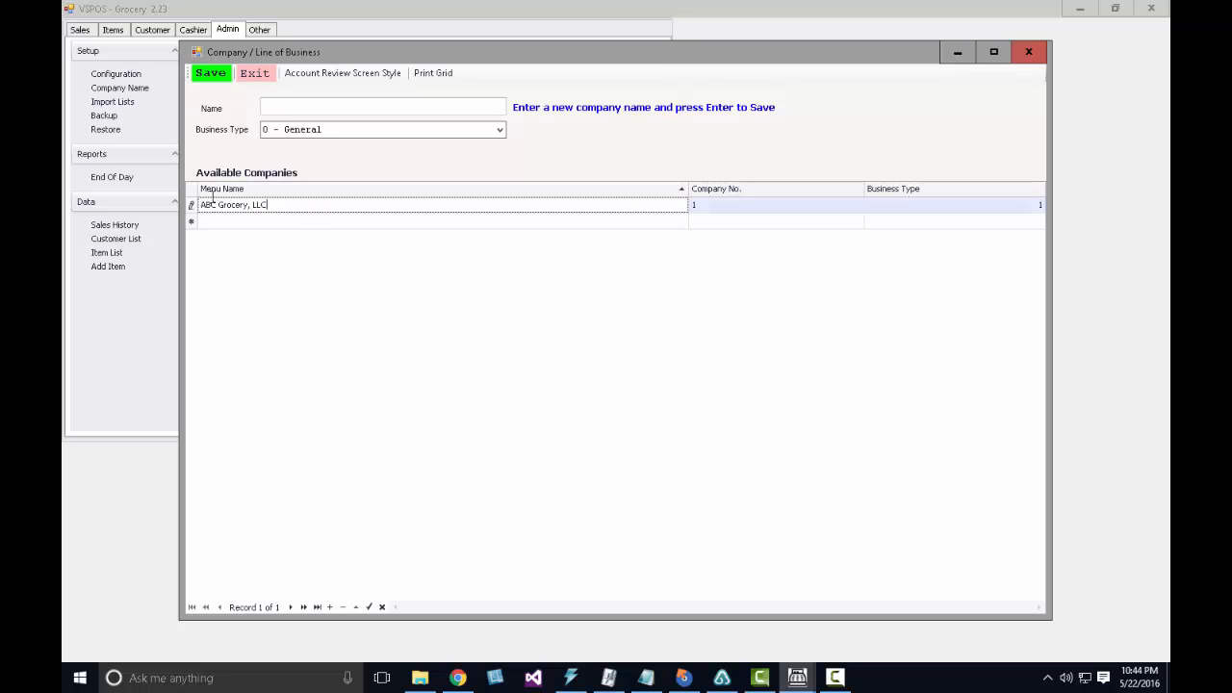
pyautogui.click(226, 75)
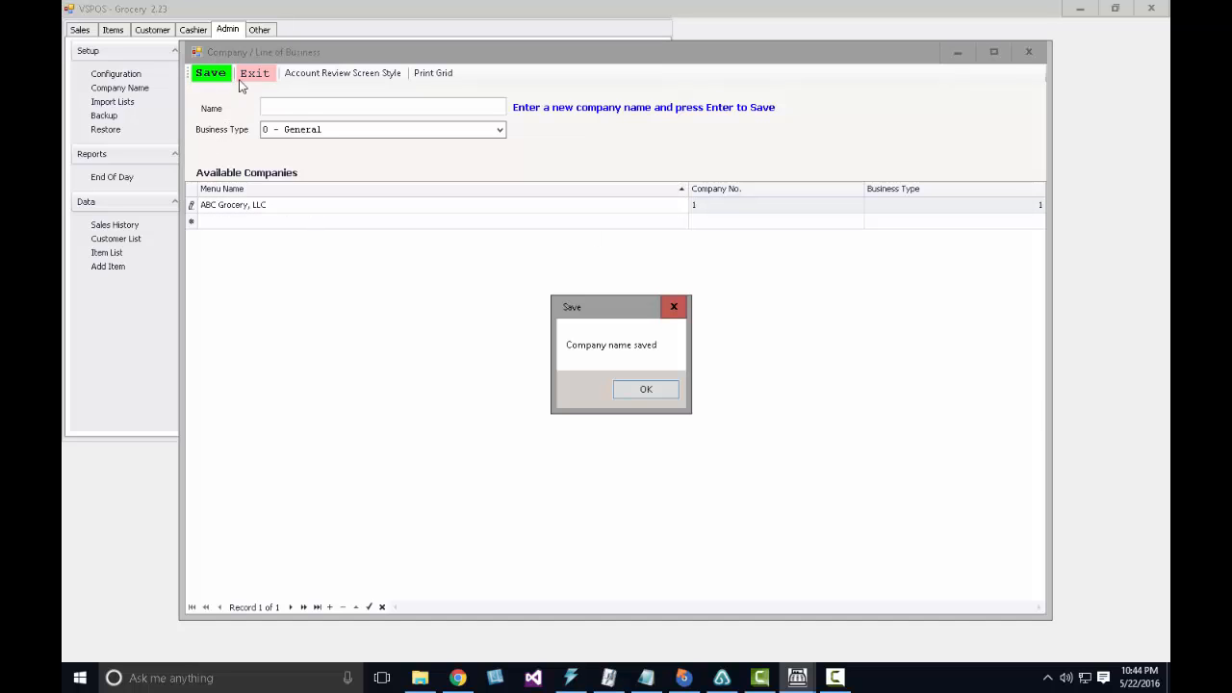
pyautogui.click(646, 389)
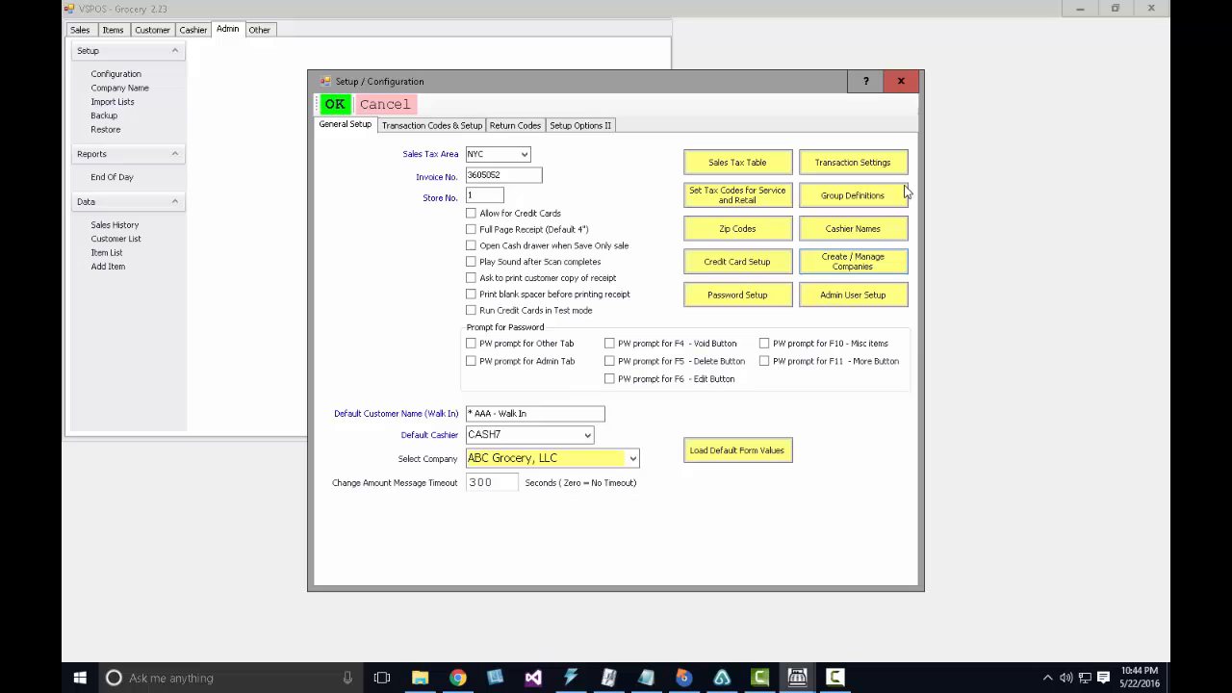
pyautogui.click(810, 300)
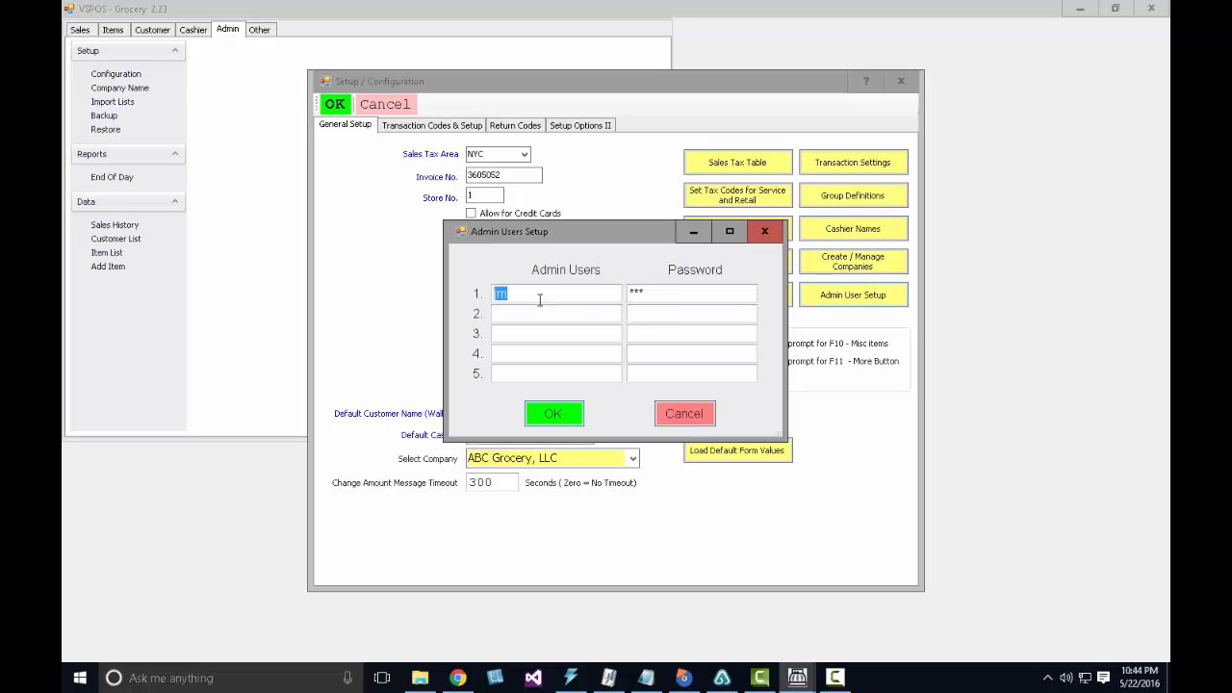
pyautogui.write('jm')
pyautogui.click(764, 231)
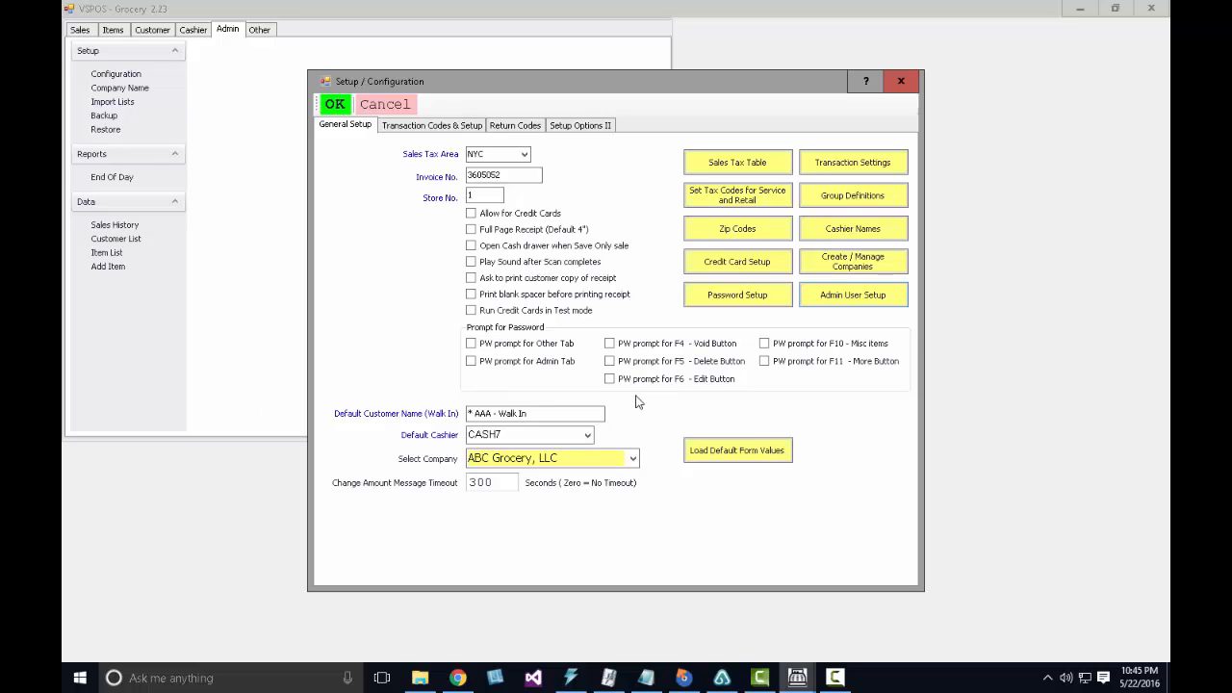
# Leave Credit Card Setup, toggle the customer-copy receipt prompt, and close store configuration
pyautogui.click(754, 261)
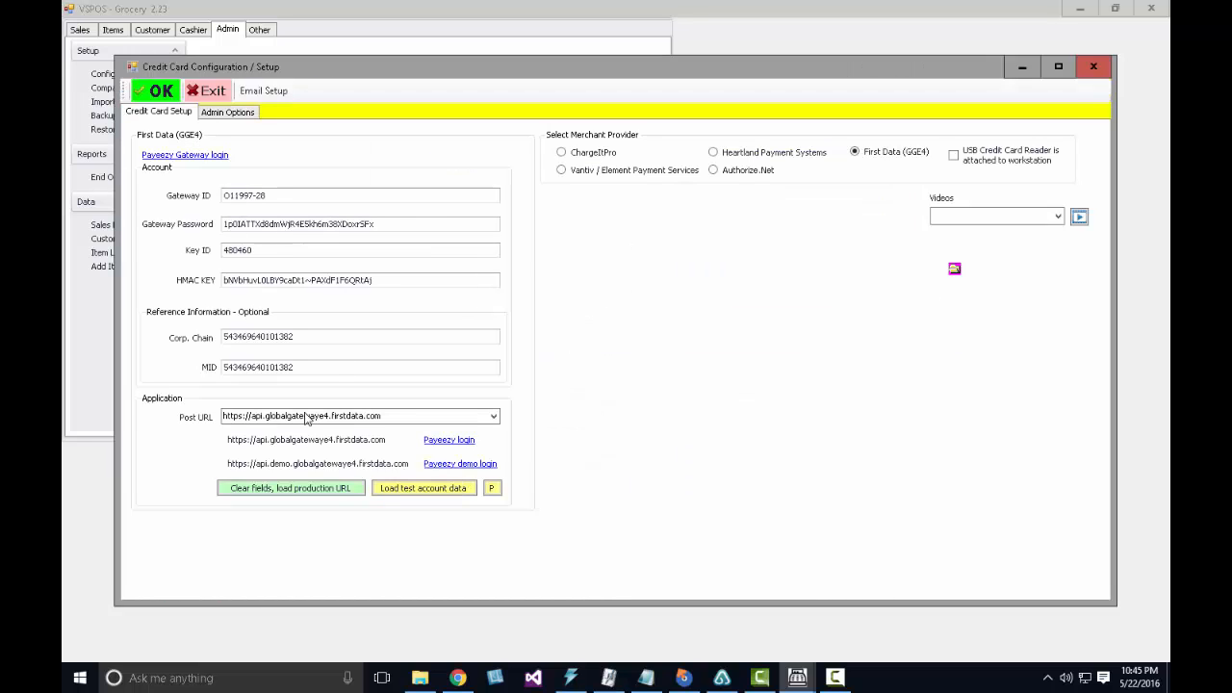
pyautogui.click(220, 98)
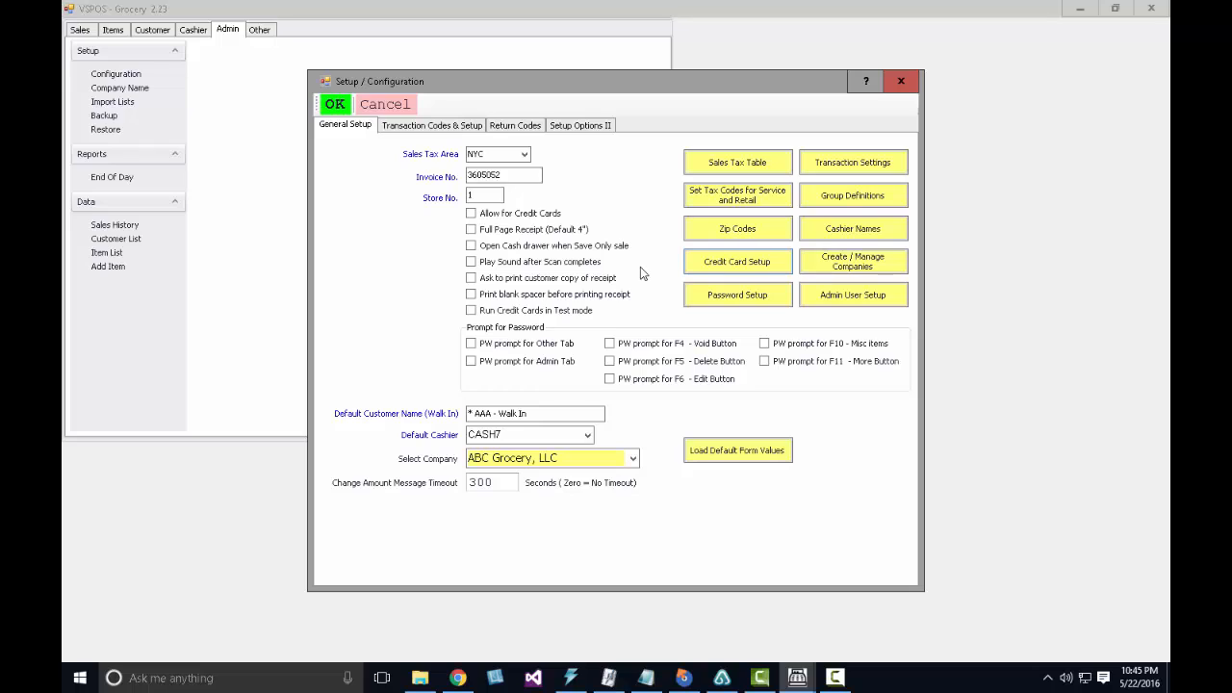
pyautogui.click(519, 284)
pyautogui.click(342, 108)
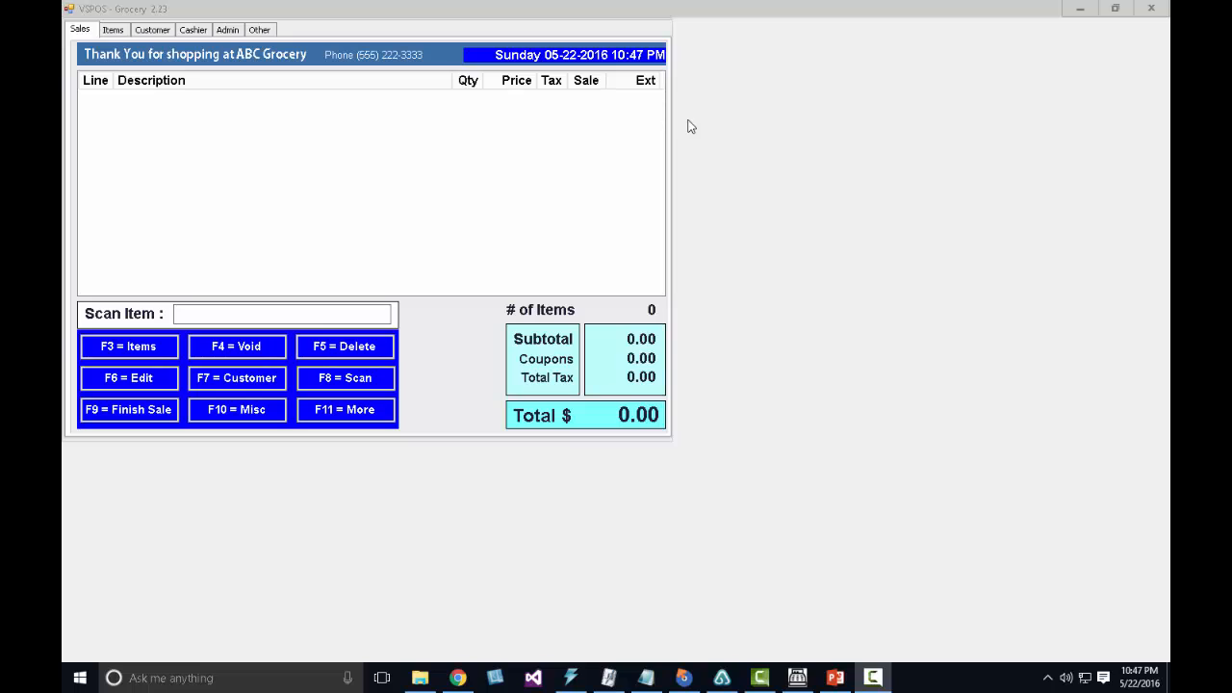
pyautogui.click(329, 410)
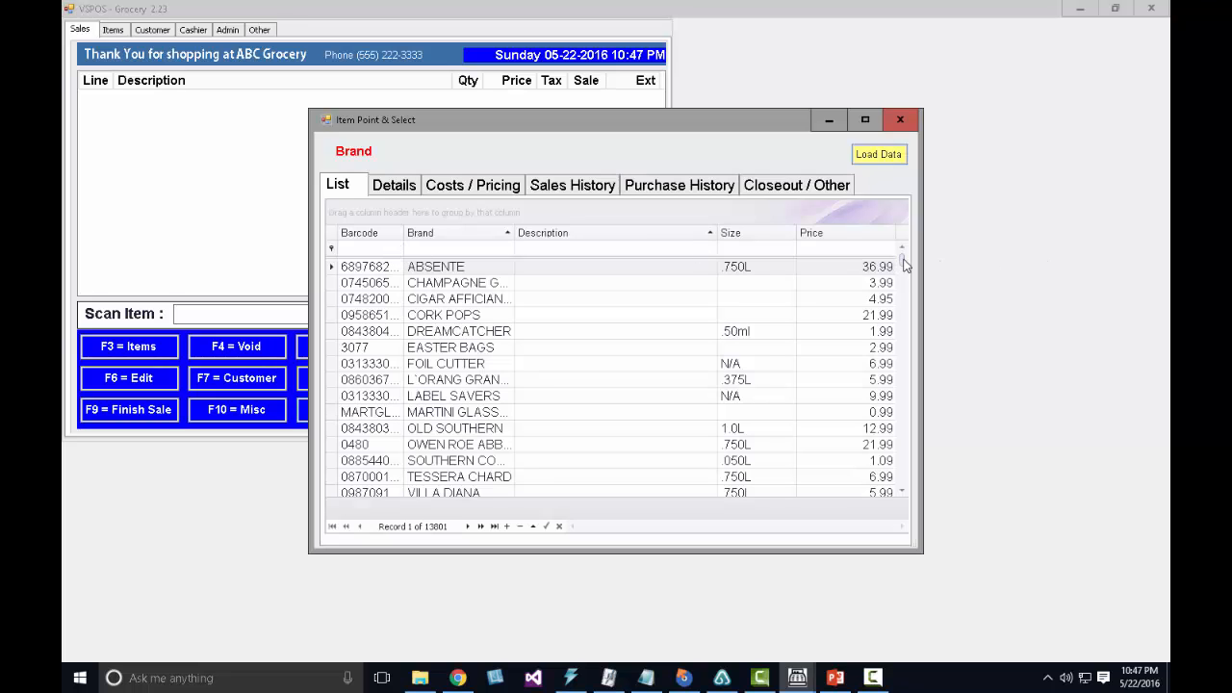
pyautogui.moveTo(903, 260)
pyautogui.mouseDown()
pyautogui.moveTo(898, 362)
pyautogui.moveTo(896, 252)
pyautogui.mouseUp()
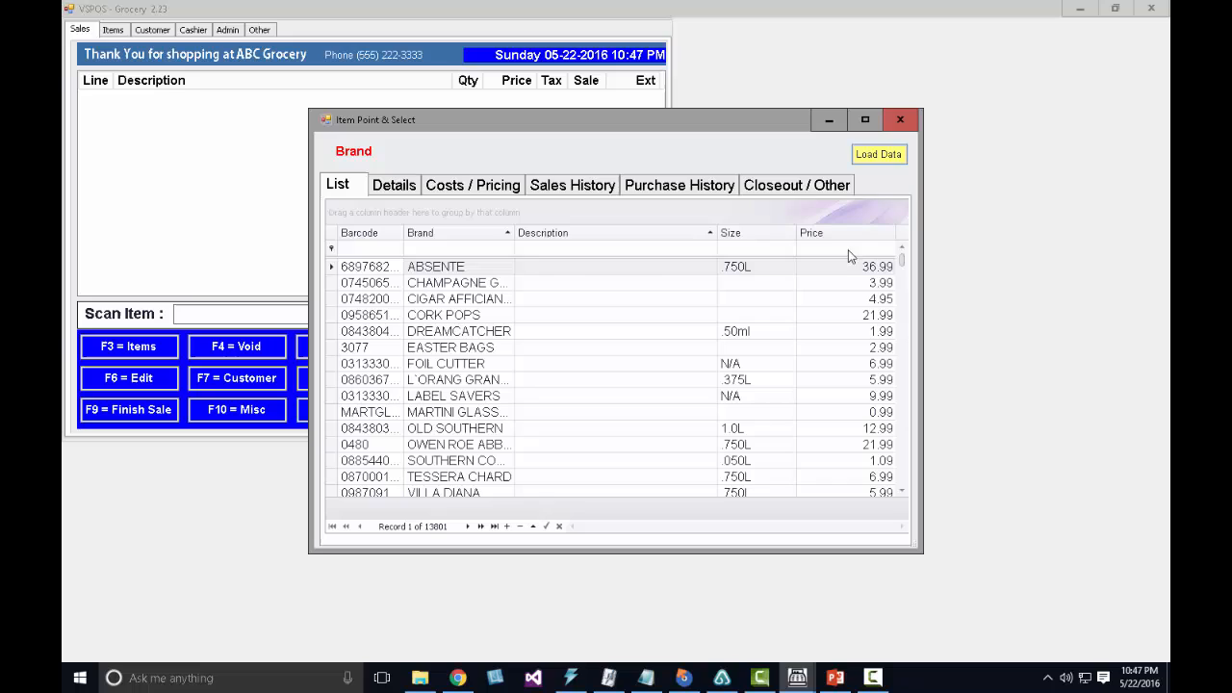
pyautogui.click(381, 249)
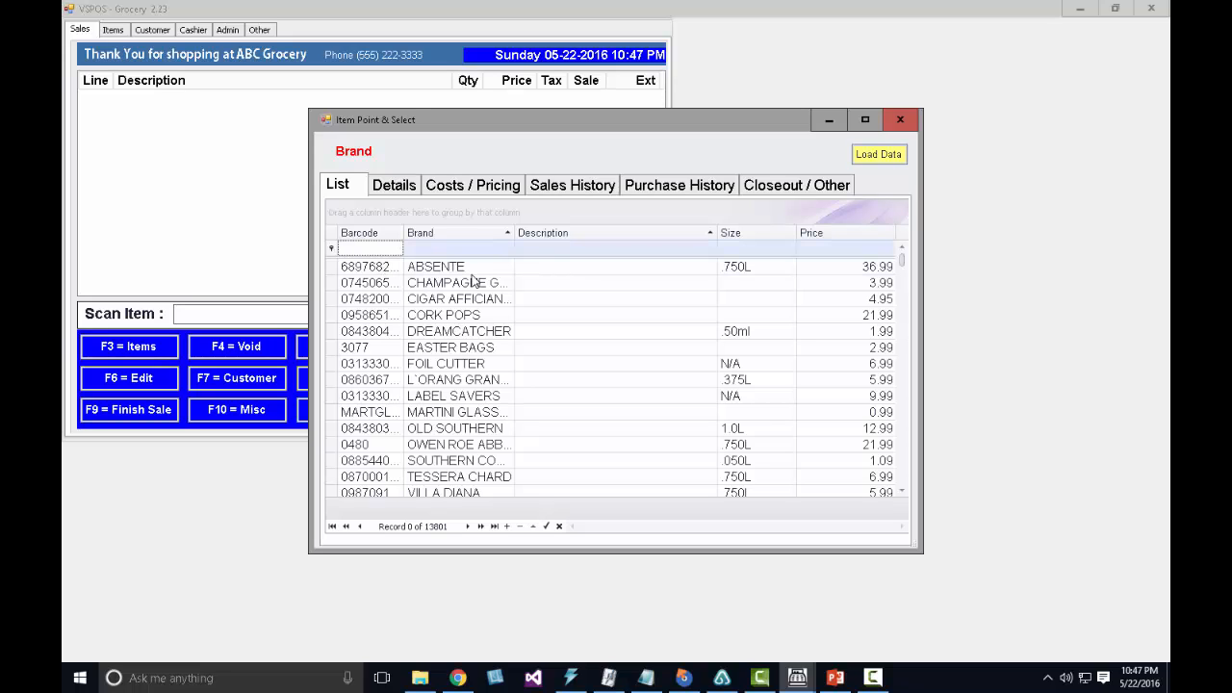
pyautogui.write('08200000005')
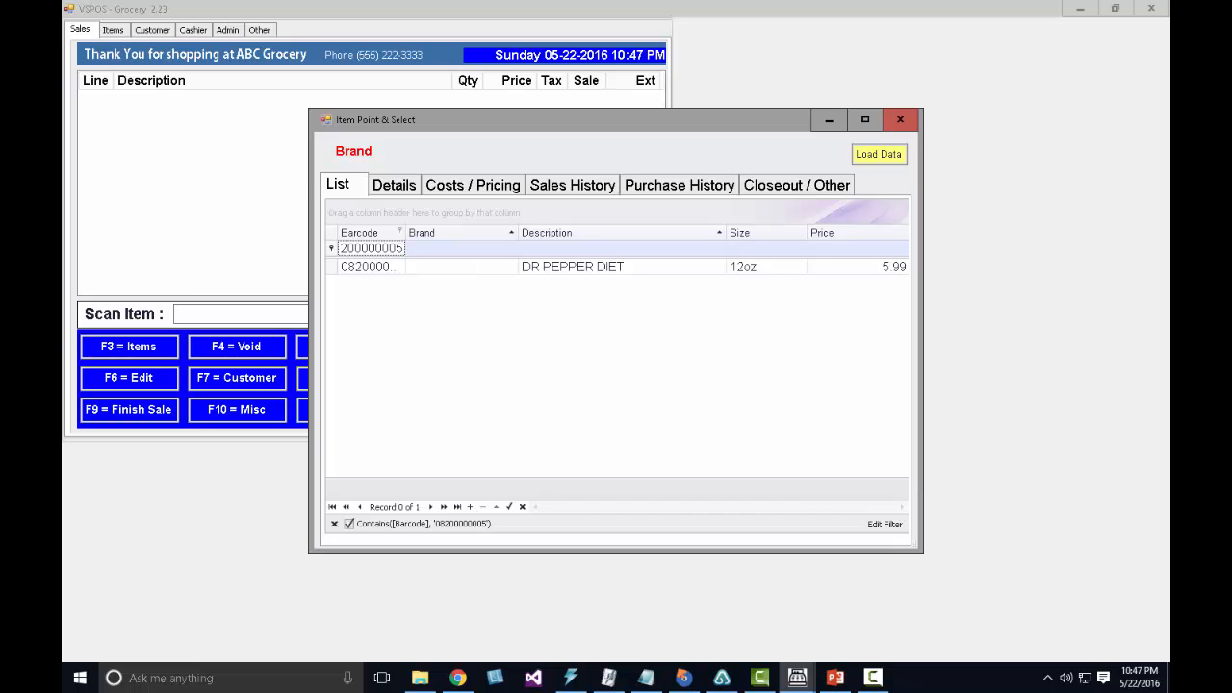
pyautogui.press('Down')
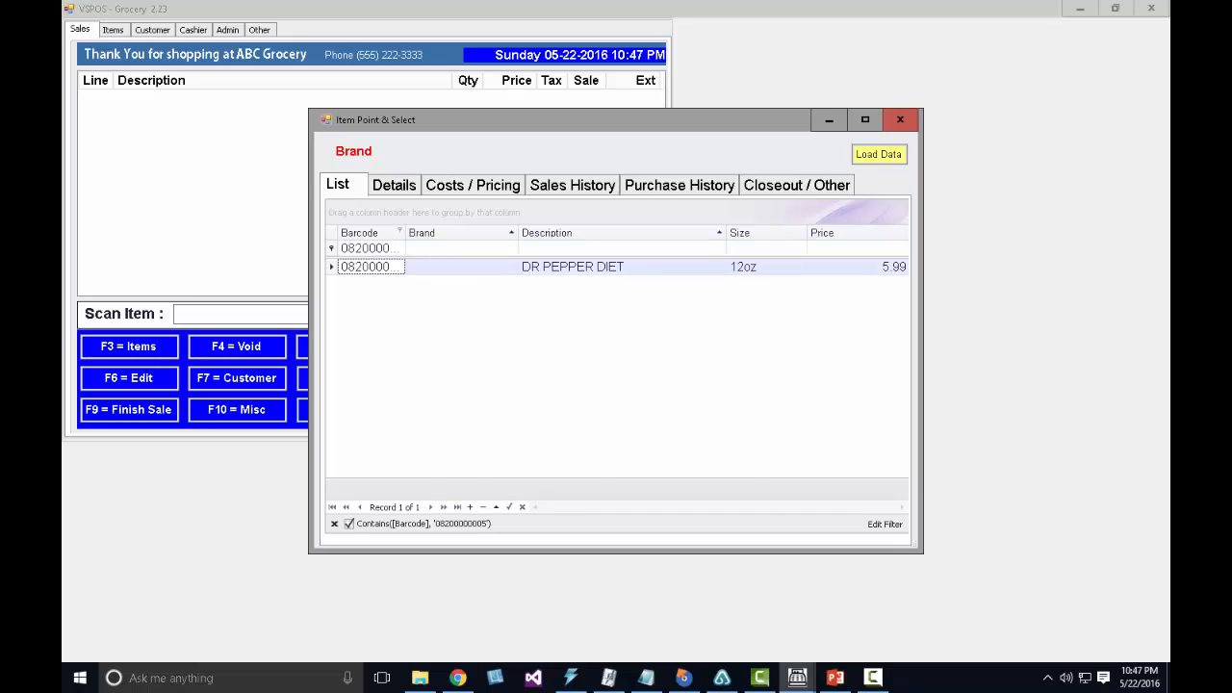
pyautogui.press('Return')
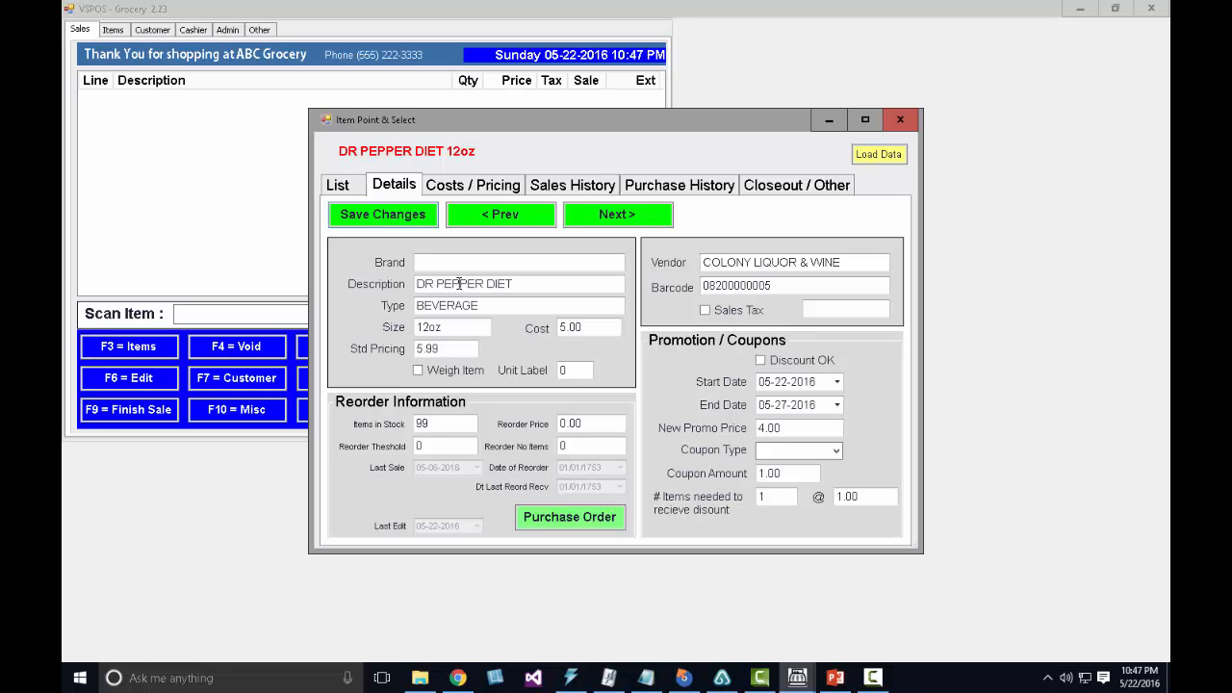
# Review DR PEPPER DIET's description, BEVERAGE type, 5.99 price, barcode and 99 in stock, keeping it non-taxable
pyautogui.moveTo(531, 283); pyautogui.dragTo(405, 284)
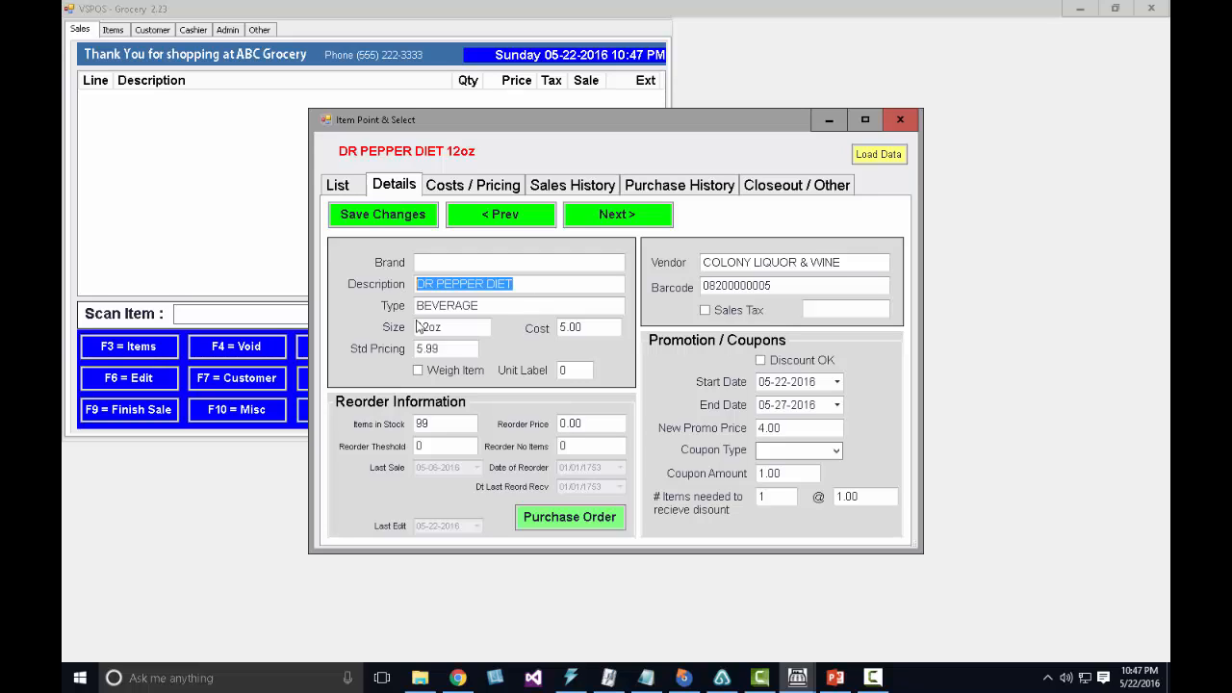
pyautogui.moveTo(509, 305); pyautogui.dragTo(378, 310)
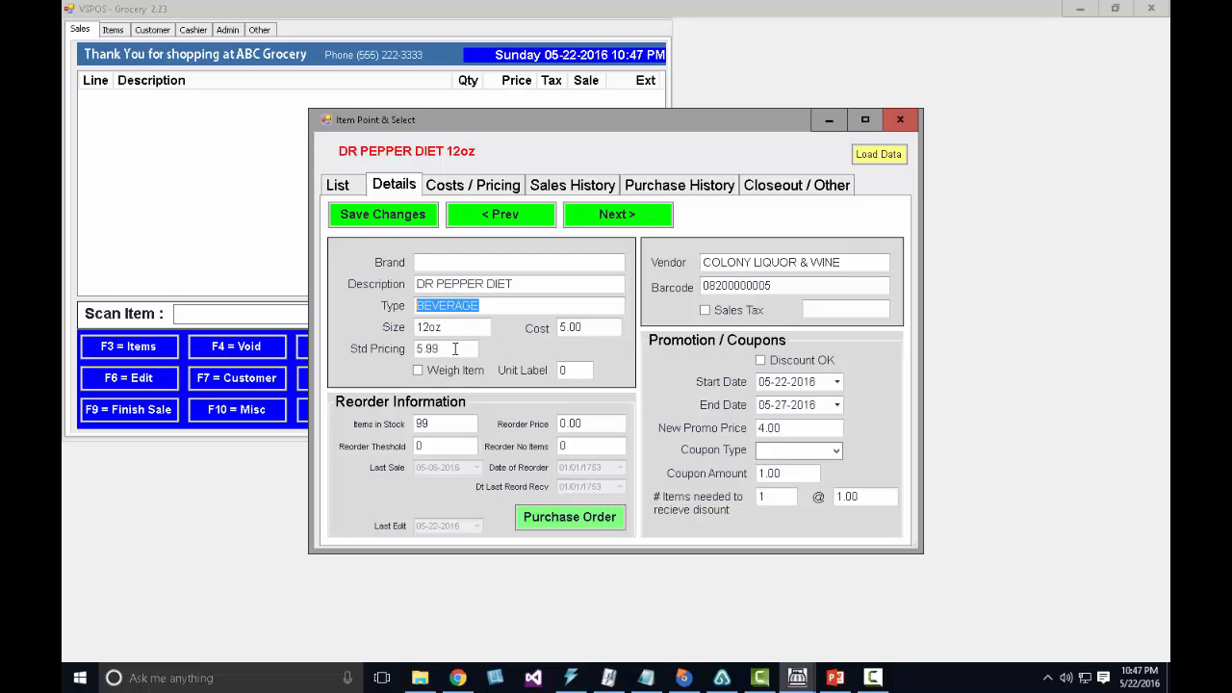
pyautogui.moveTo(460, 348); pyautogui.dragTo(416, 350)
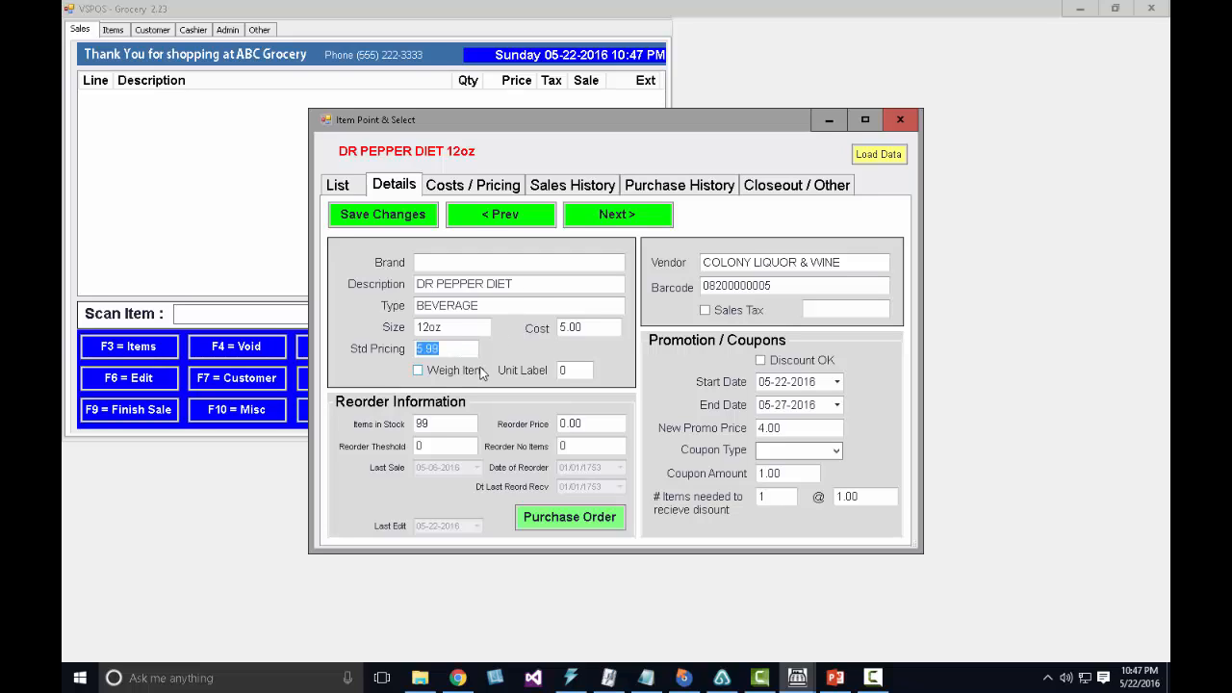
pyautogui.moveTo(800, 287); pyautogui.dragTo(685, 288)
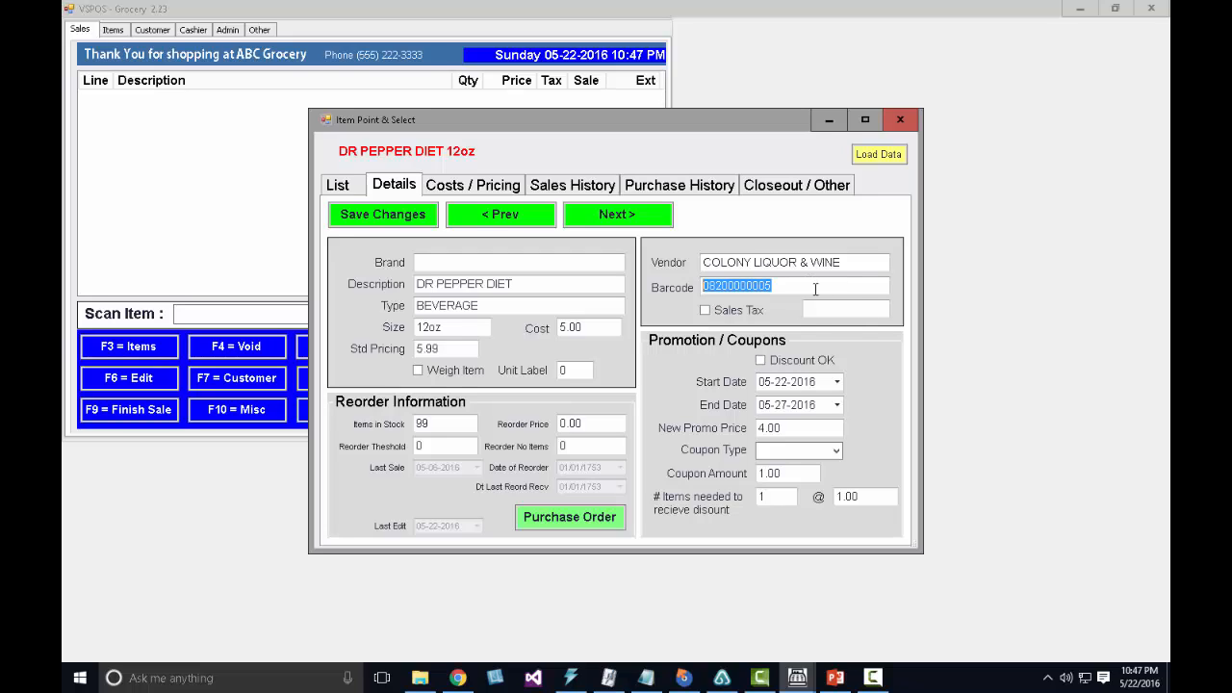
pyautogui.click(736, 315)
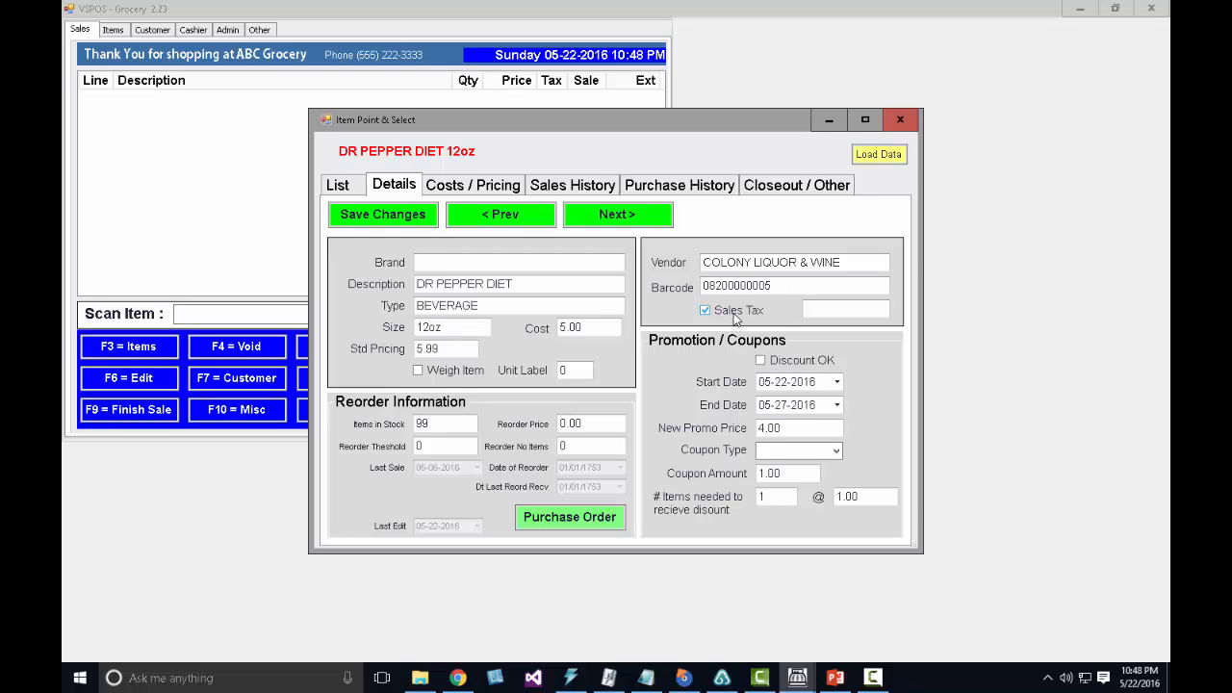
pyautogui.click(809, 308)
pyautogui.click(711, 313)
pyautogui.moveTo(452, 423); pyautogui.dragTo(380, 426)
# Set the reorder threshold to 50, allow discounts, and select the 4.00 new promo price
pyautogui.press('Tab')
pyautogui.write('50')
pyautogui.click(588, 423)
pyautogui.doubleClick(589, 424)
pyautogui.click(571, 450)
pyautogui.moveTo(571, 451); pyautogui.dragTo(508, 454)
pyautogui.click(762, 361)
pyautogui.moveTo(802, 427); pyautogui.dragTo(735, 427)
# Set the promo price to 0, then try coupon type SC with amount .50 and bundle price 0
pyautogui.write('0')
pyautogui.click(836, 450)
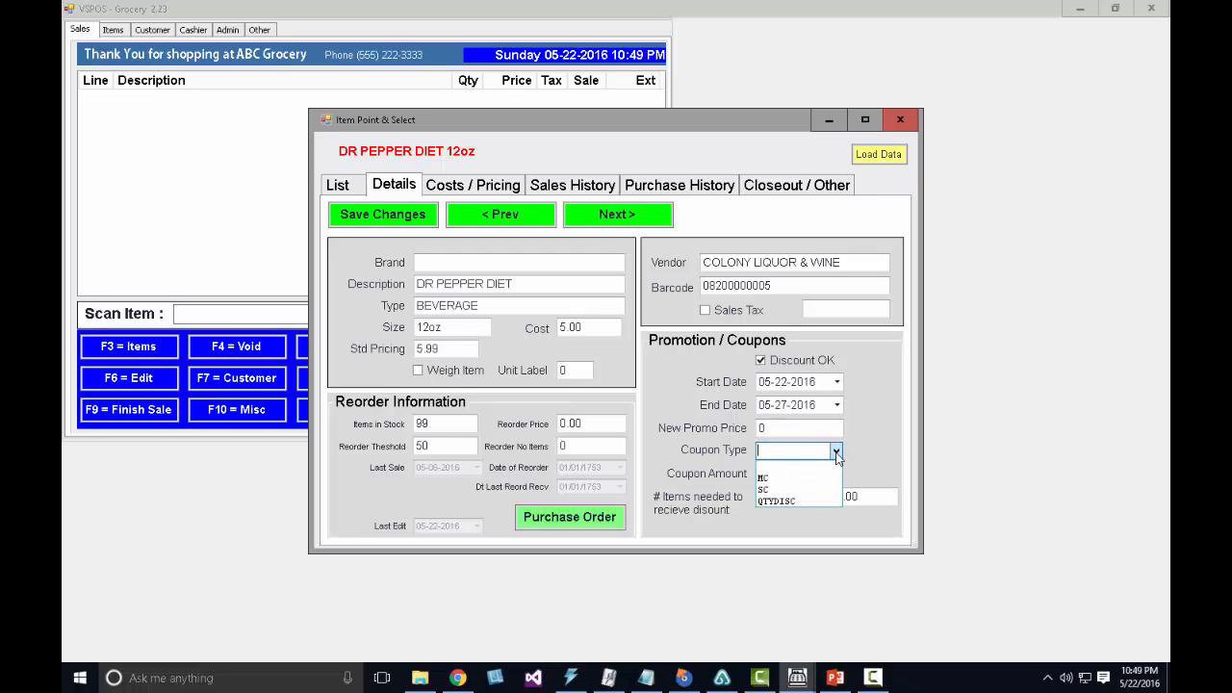
pyautogui.click(797, 491)
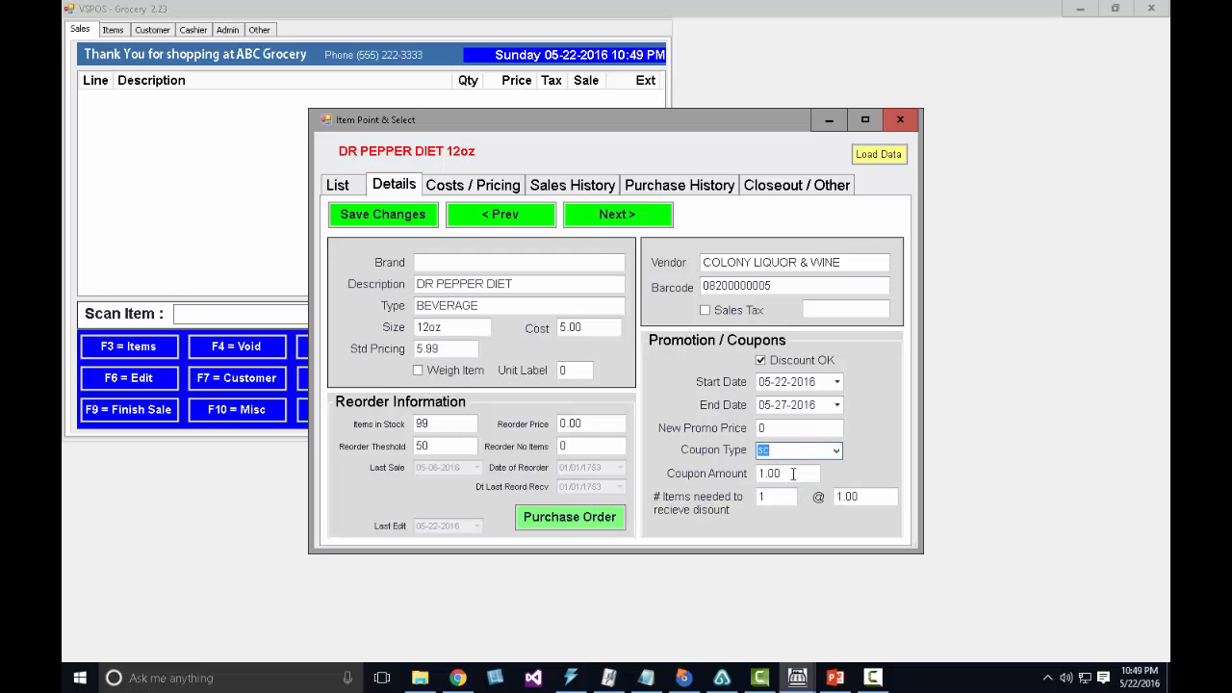
pyautogui.press('Tab')
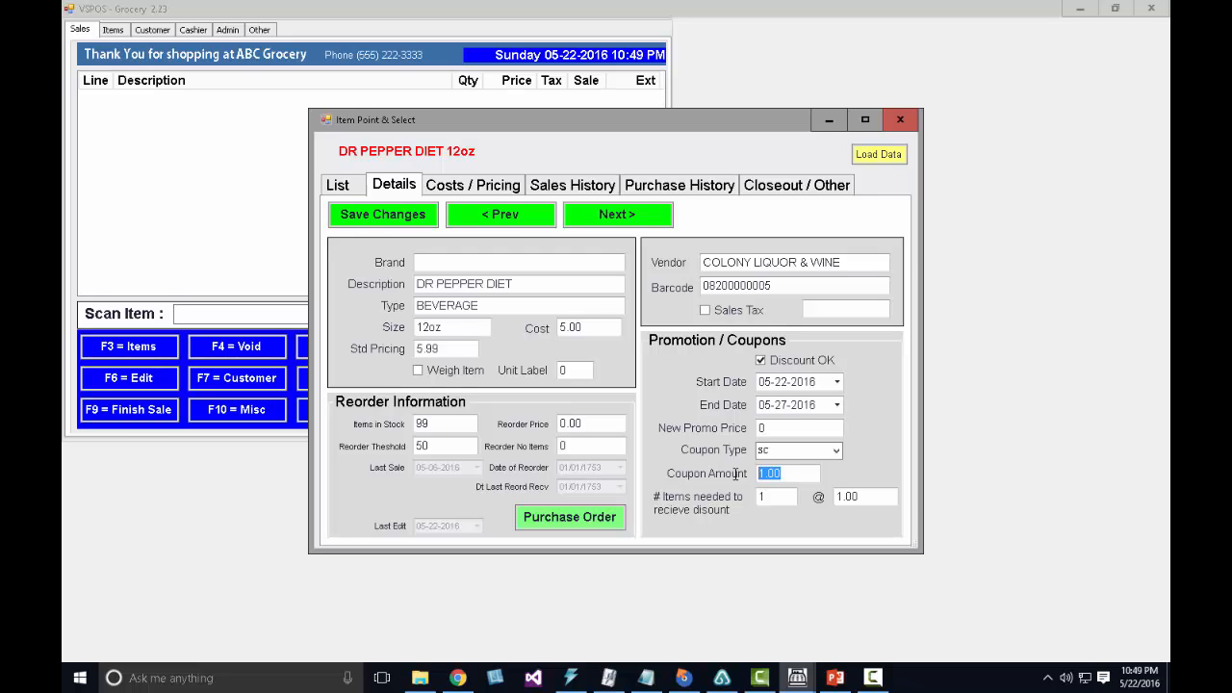
pyautogui.press('BackSpace')
pyautogui.write('.50')
pyautogui.moveTo(787, 499); pyautogui.dragTo(755, 509)
pyautogui.moveTo(884, 497); pyautogui.dragTo(784, 500)
pyautogui.write('0')
# Switch the coupon type to QTYDISC with a 4 items @ 10.00 quantity discount
pyautogui.click(836, 450)
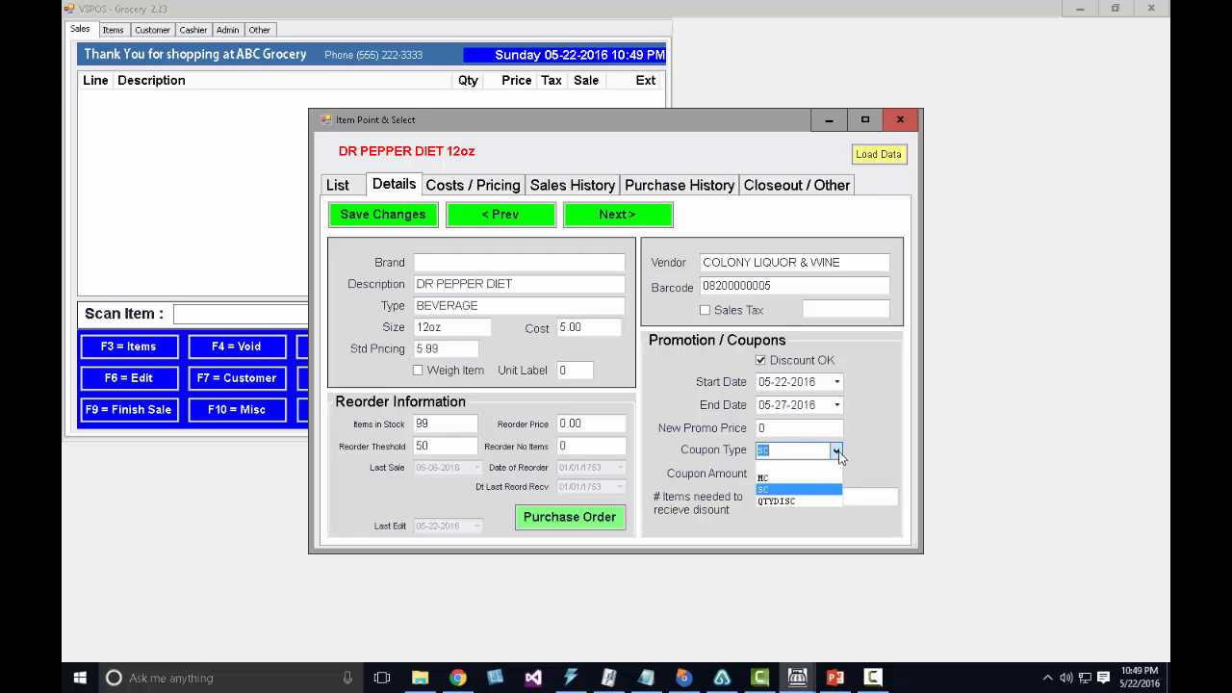
pyautogui.click(816, 501)
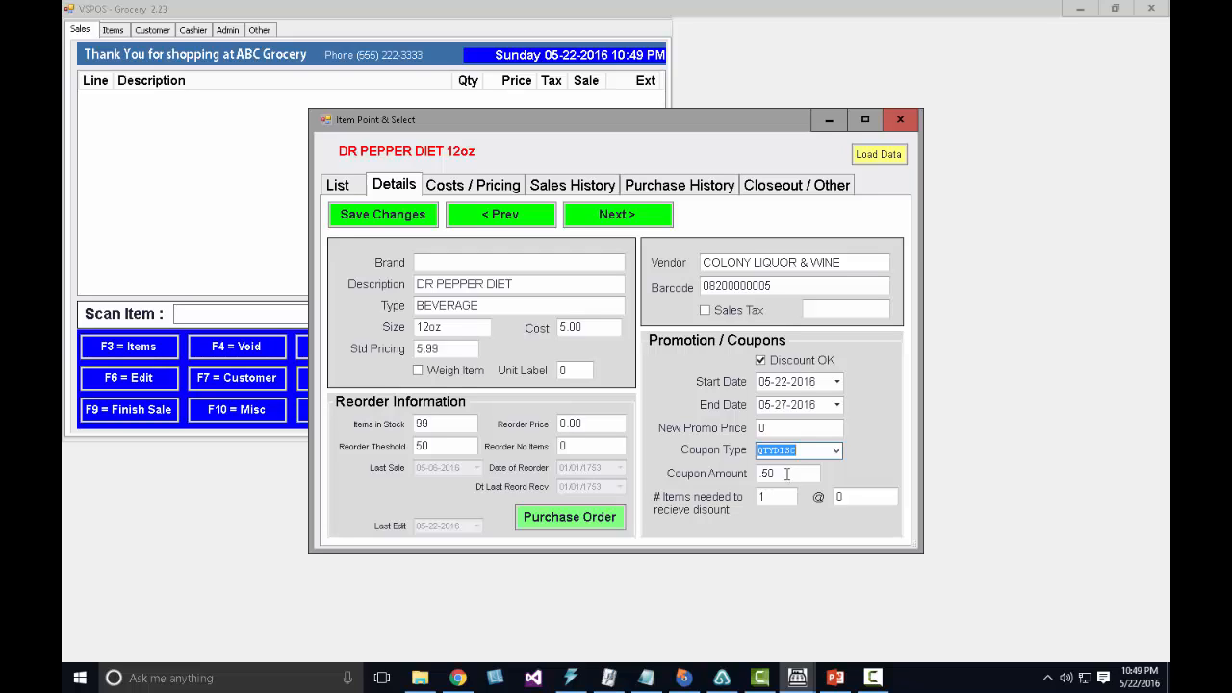
pyautogui.click(776, 496)
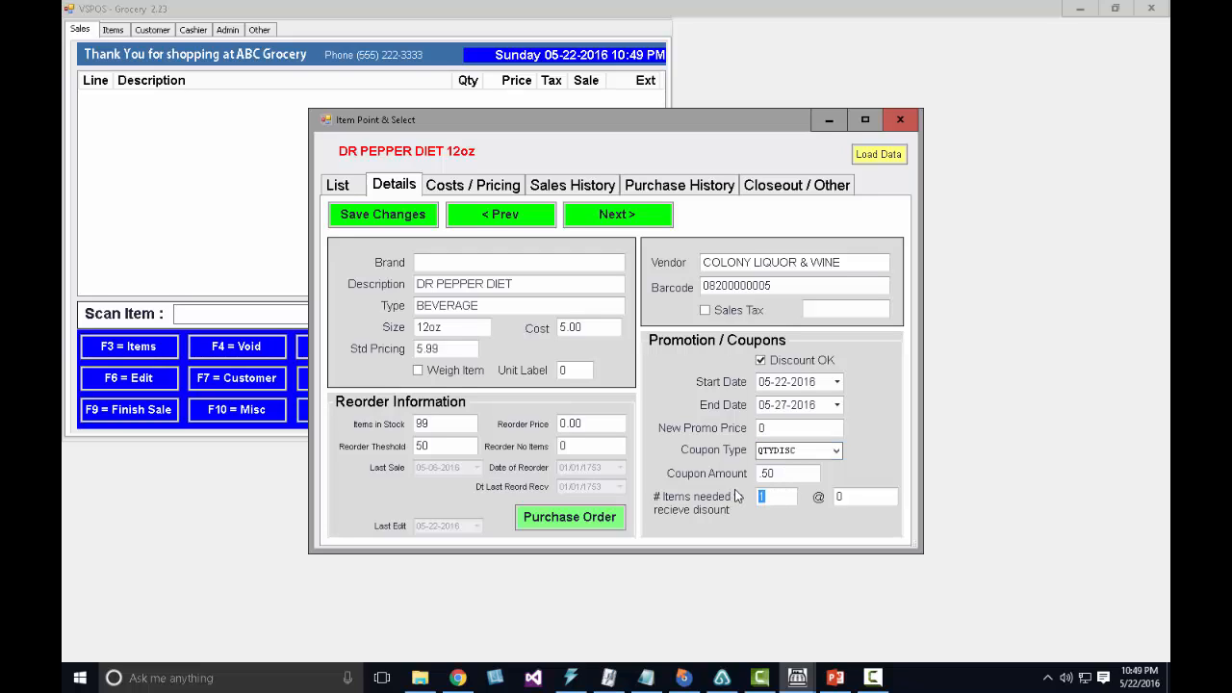
pyautogui.write('3')
pyautogui.press('Tab')
pyautogui.write('10')
pyautogui.click(778, 498)
pyautogui.write('4')
pyautogui.click(856, 496)
pyautogui.write('.00')
# Enter 2.50 as the new promo price and save the item changes
pyautogui.click(785, 427)
pyautogui.write('2.05')
pyautogui.press('BackSpace')
pyautogui.press('BackSpace')
pyautogui.write('50')
pyautogui.click(355, 223)
pyautogui.click(618, 389)
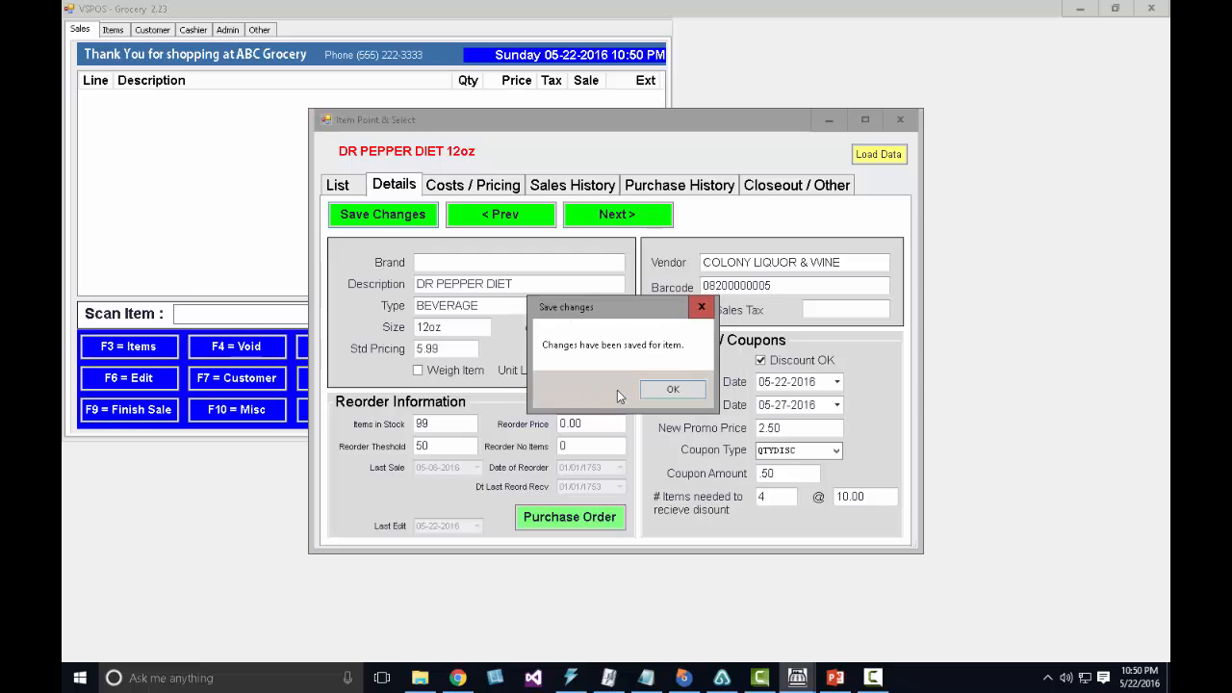
# Save DR PEPPER DIET again, then uncheck Discount OK and save it once more
pyautogui.click(674, 390)
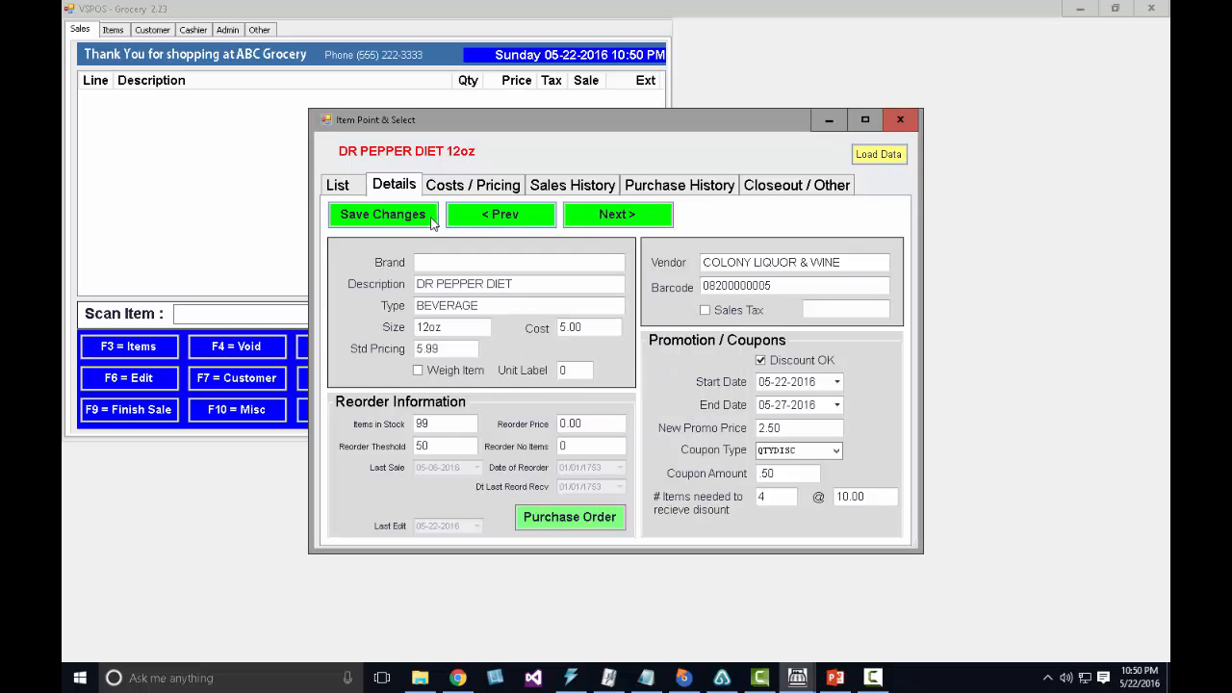
pyautogui.click(376, 219)
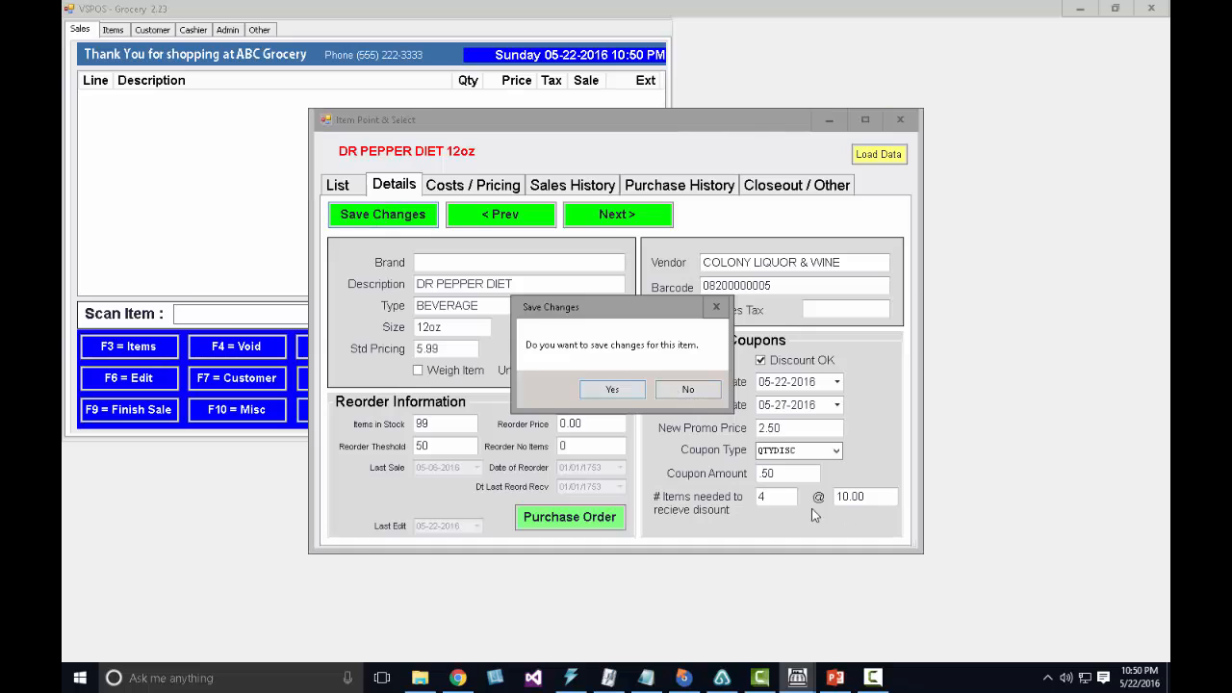
pyautogui.click(612, 390)
pyautogui.click(707, 308)
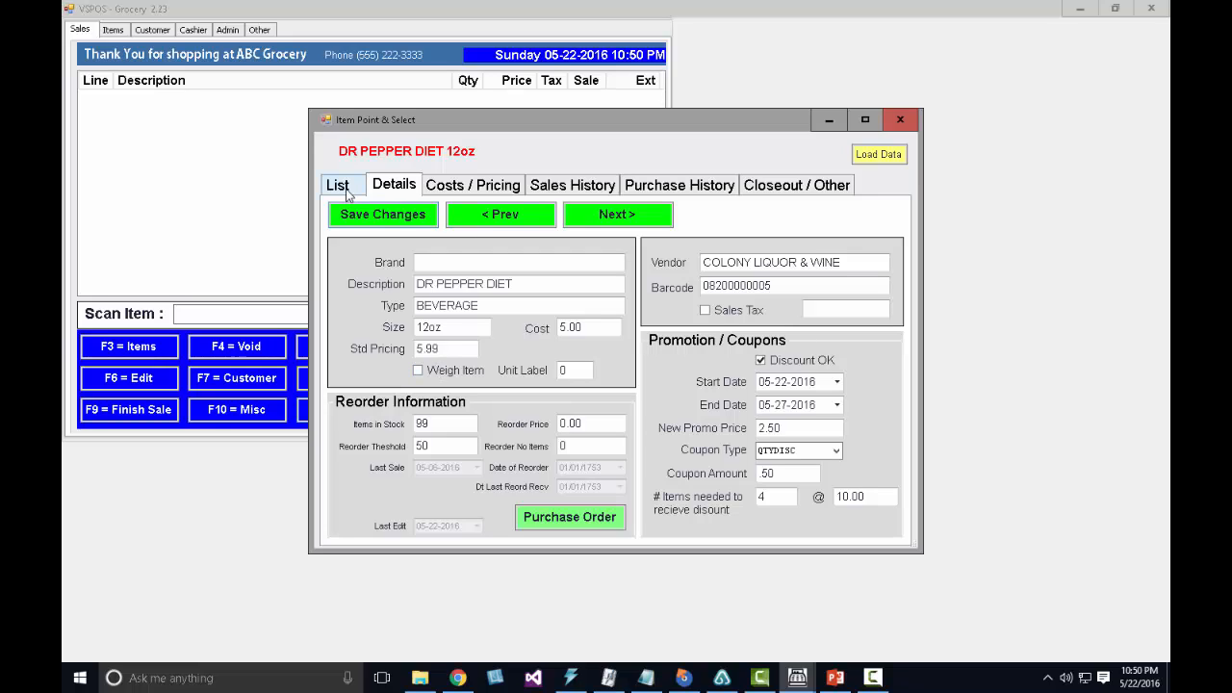
pyautogui.click(761, 360)
pyautogui.click(371, 217)
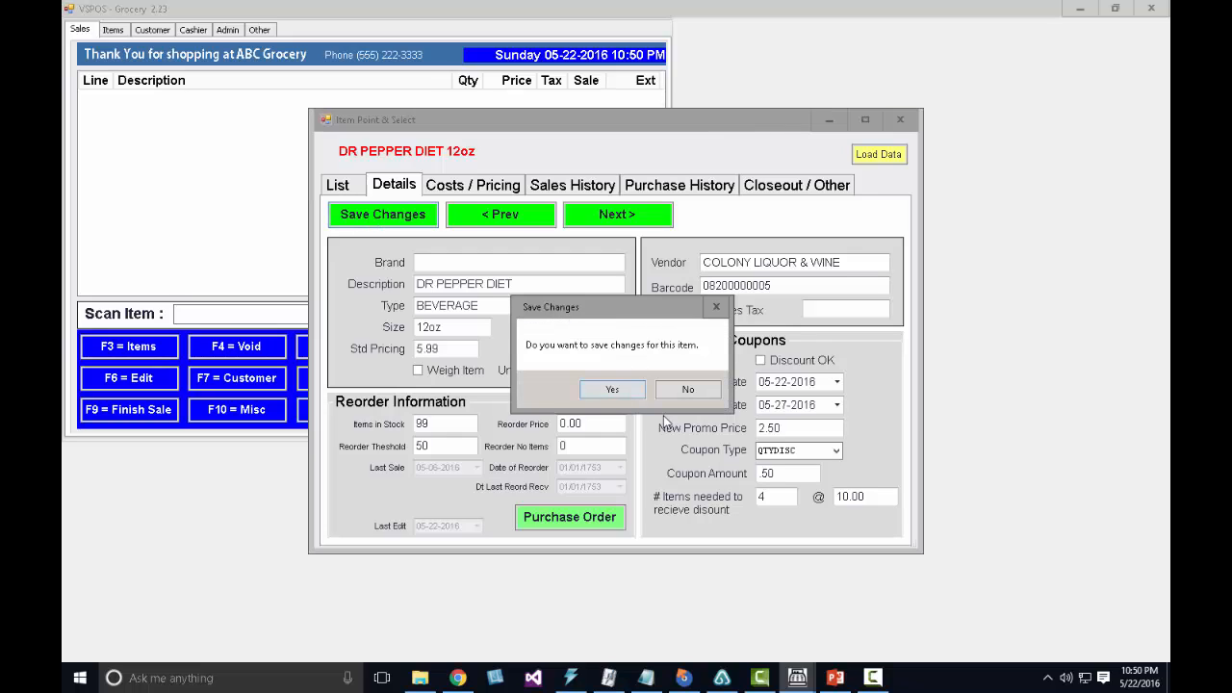
pyautogui.click(612, 389)
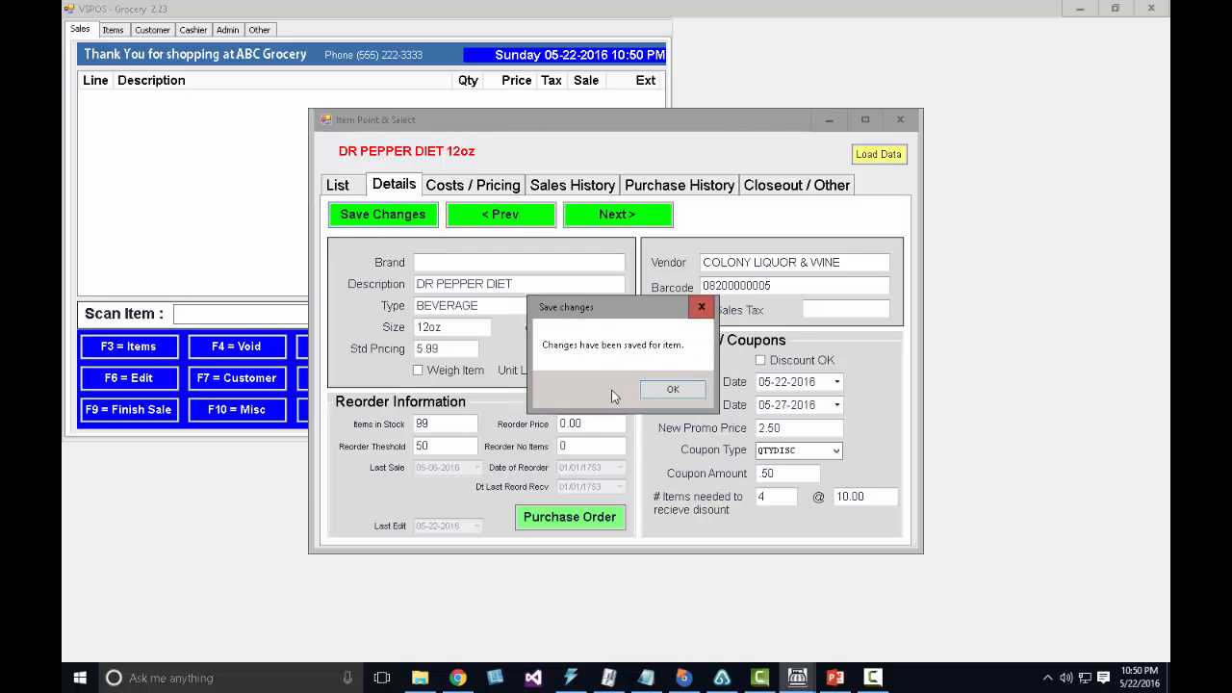
pyautogui.click(672, 389)
# Return to the item list and clear the barcode filter to show all 13801 items
pyautogui.click(345, 185)
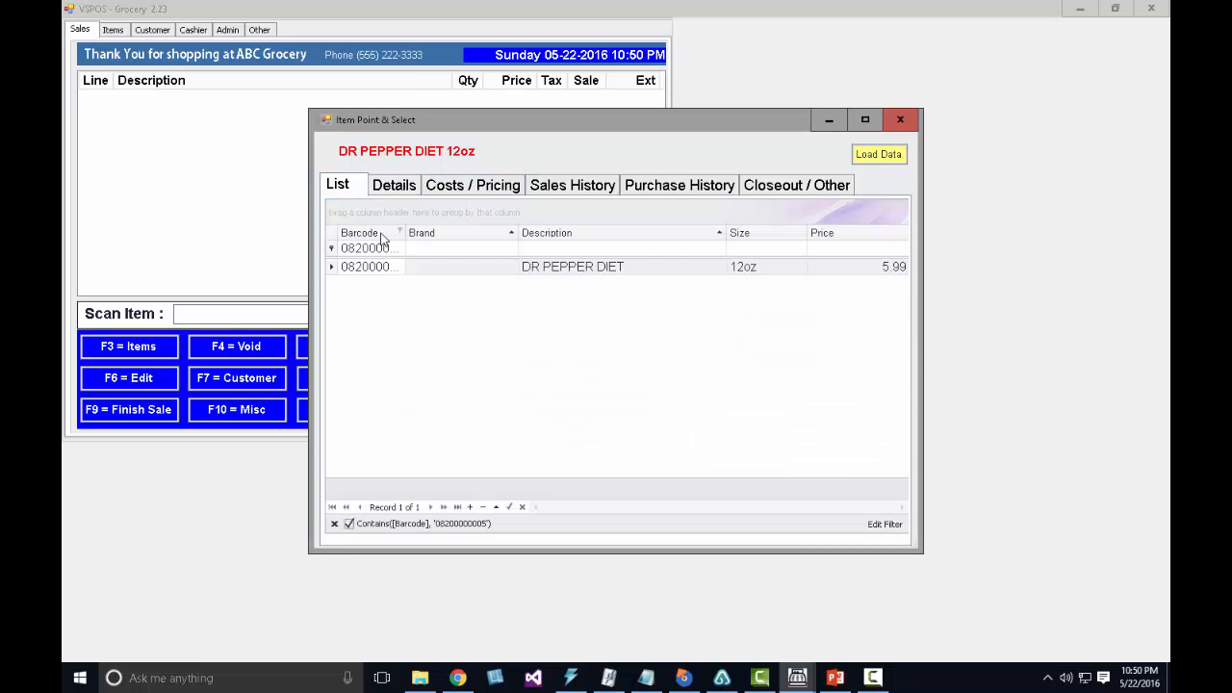
pyautogui.click(396, 252)
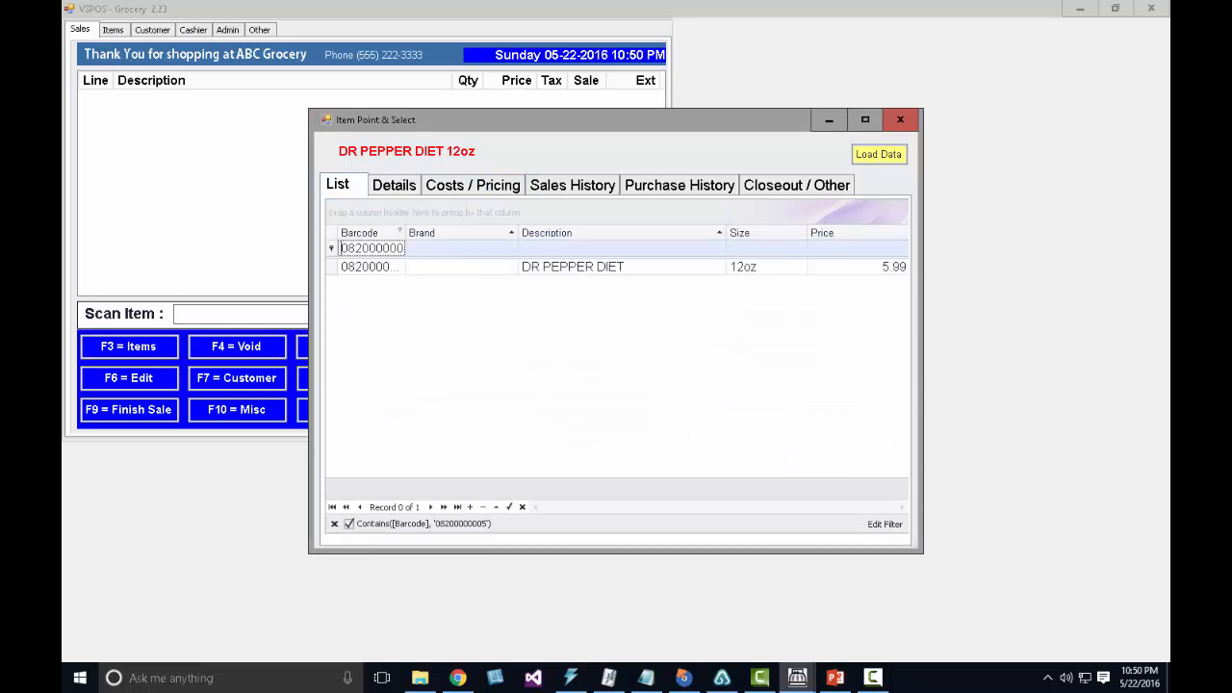
pyautogui.press('Delete')
pyautogui.press('Delete')
pyautogui.press('Delete')
pyautogui.press('Delete')
pyautogui.press('Delete')
pyautogui.press('Delete')
pyautogui.press('Delete')
pyautogui.press('Delete')
pyautogui.press('Delete')
pyautogui.press('Delete')
pyautogui.press('Delete')
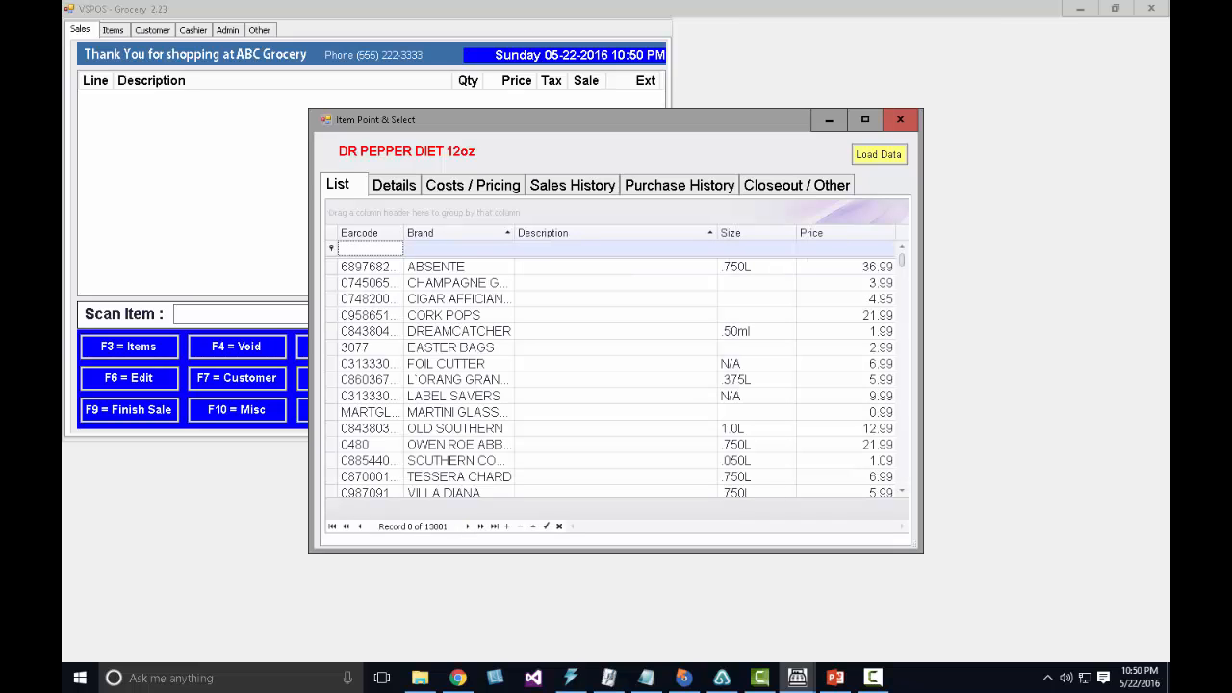
pyautogui.write('085155000082')
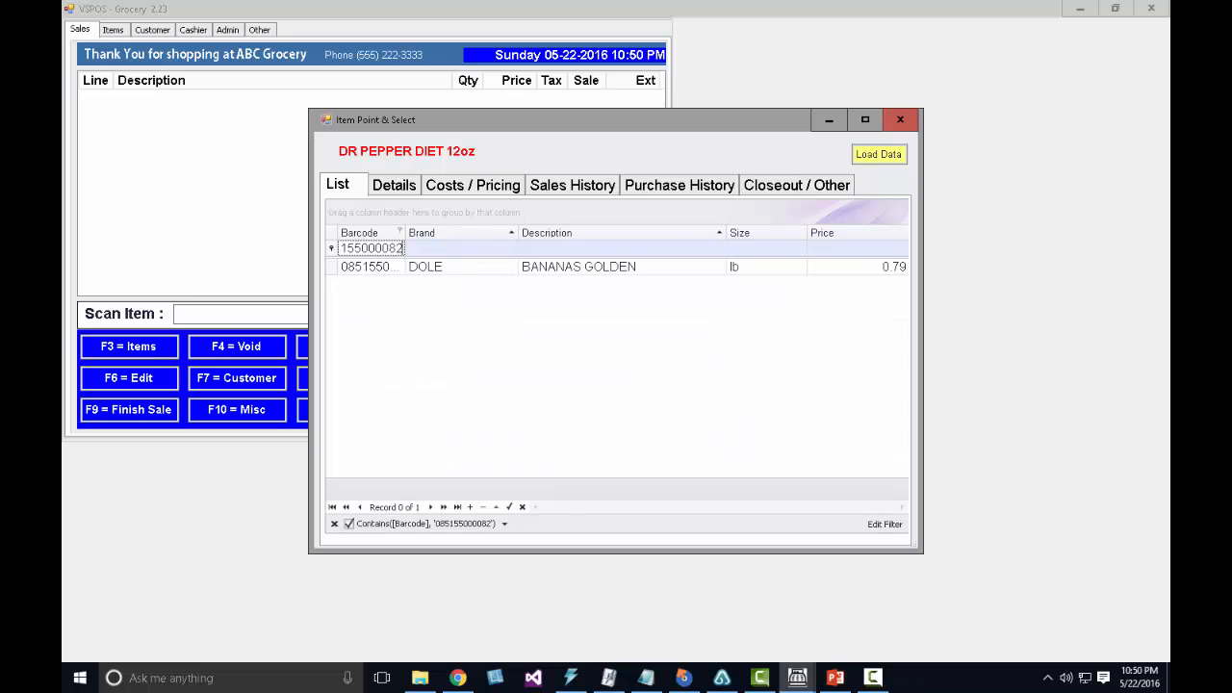
pyautogui.press('Down')
pyautogui.press('Return')
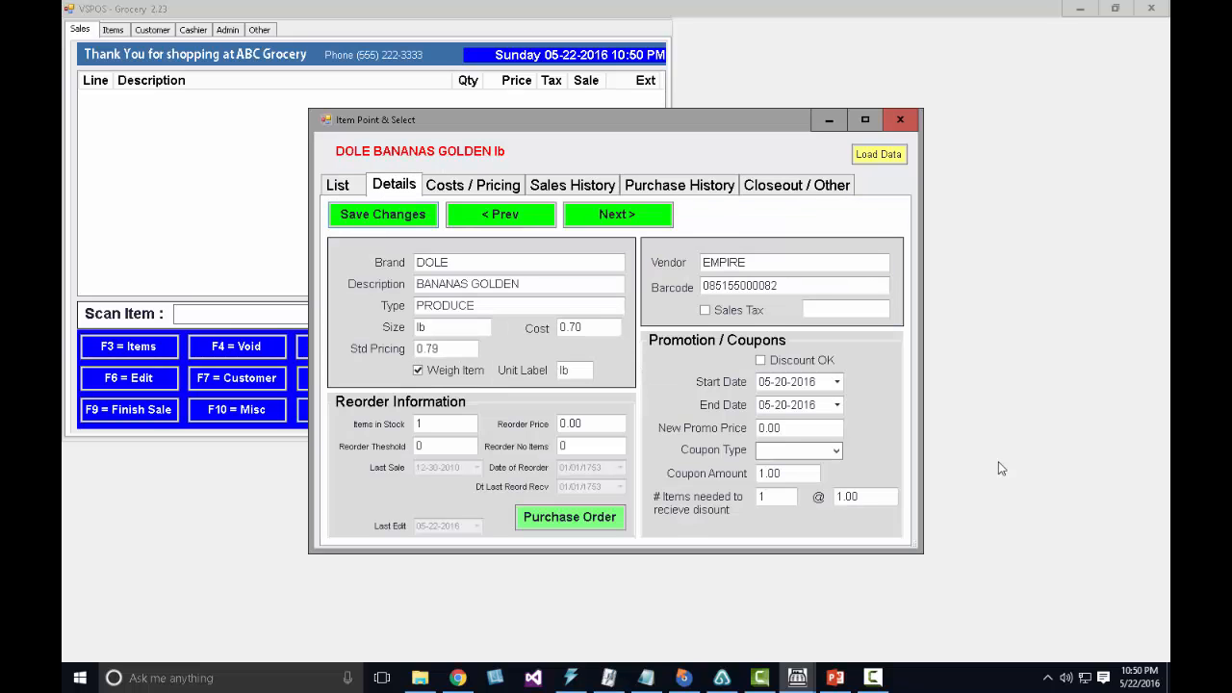
pyautogui.click(579, 370)
pyautogui.click(468, 348)
pyautogui.click(900, 119)
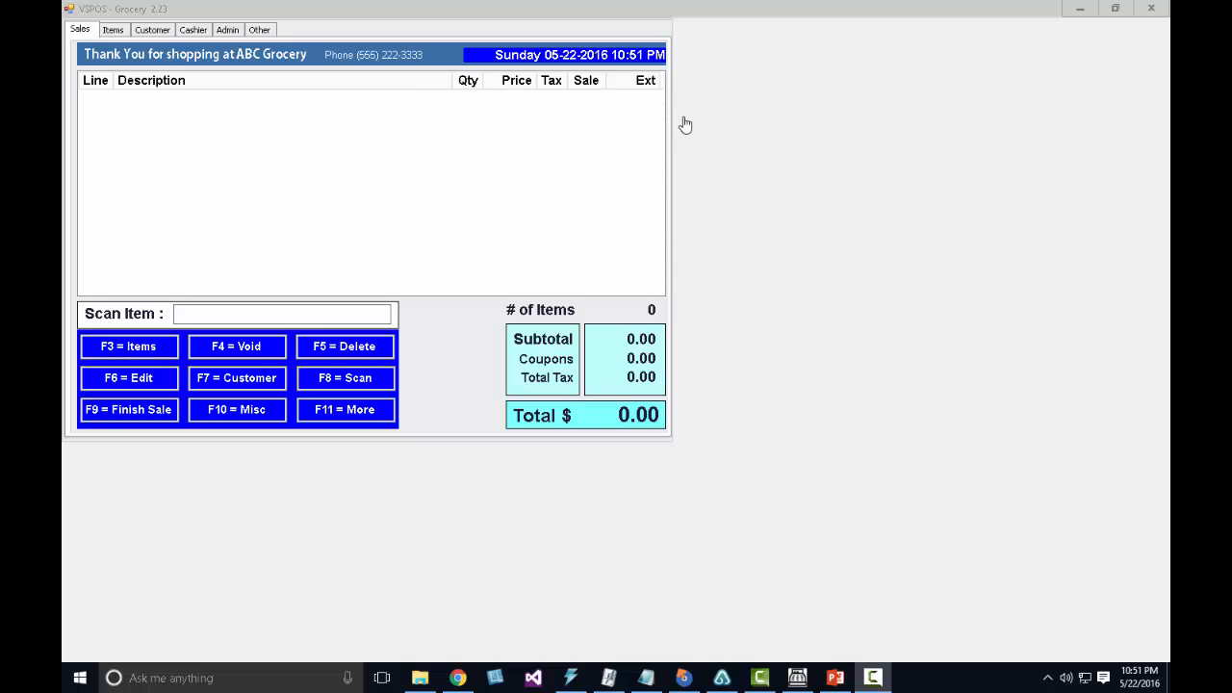
# Ring up DR PEPPER DIET, Rice-A-Roni with its coupon, and Barilla Rotini by barcode
pyautogui.click(193, 30)
pyautogui.click(144, 89)
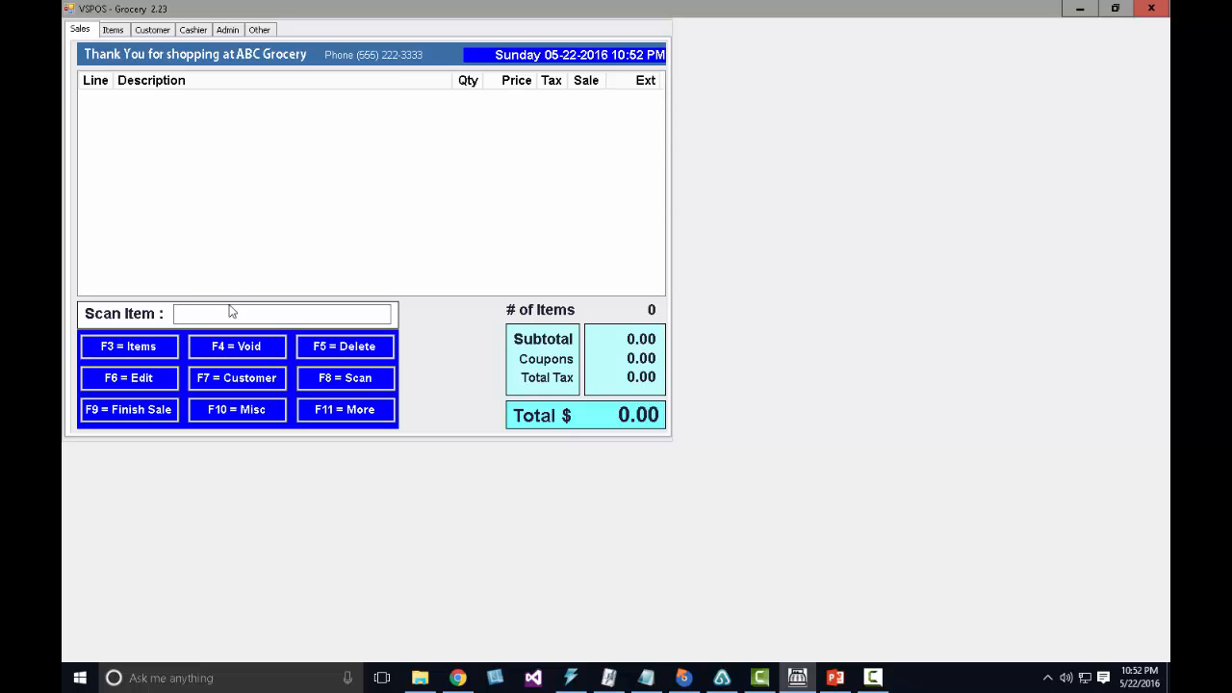
pyautogui.click(221, 314)
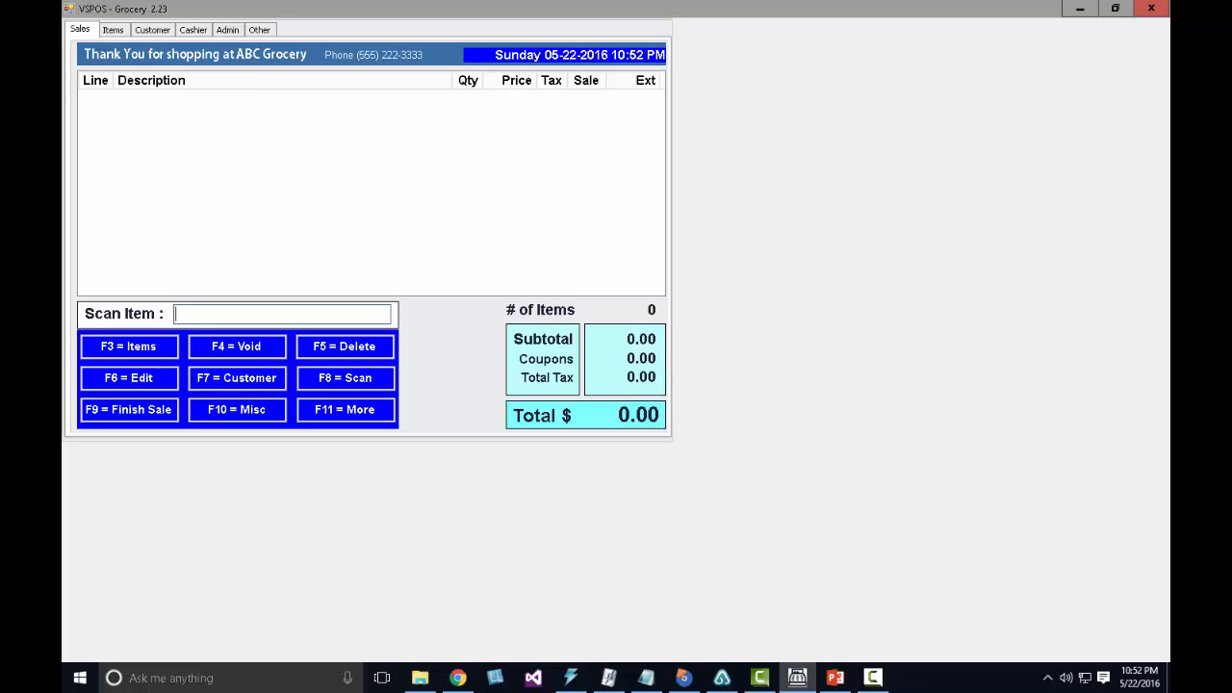
pyautogui.write('08200000005')
pyautogui.press('Return')
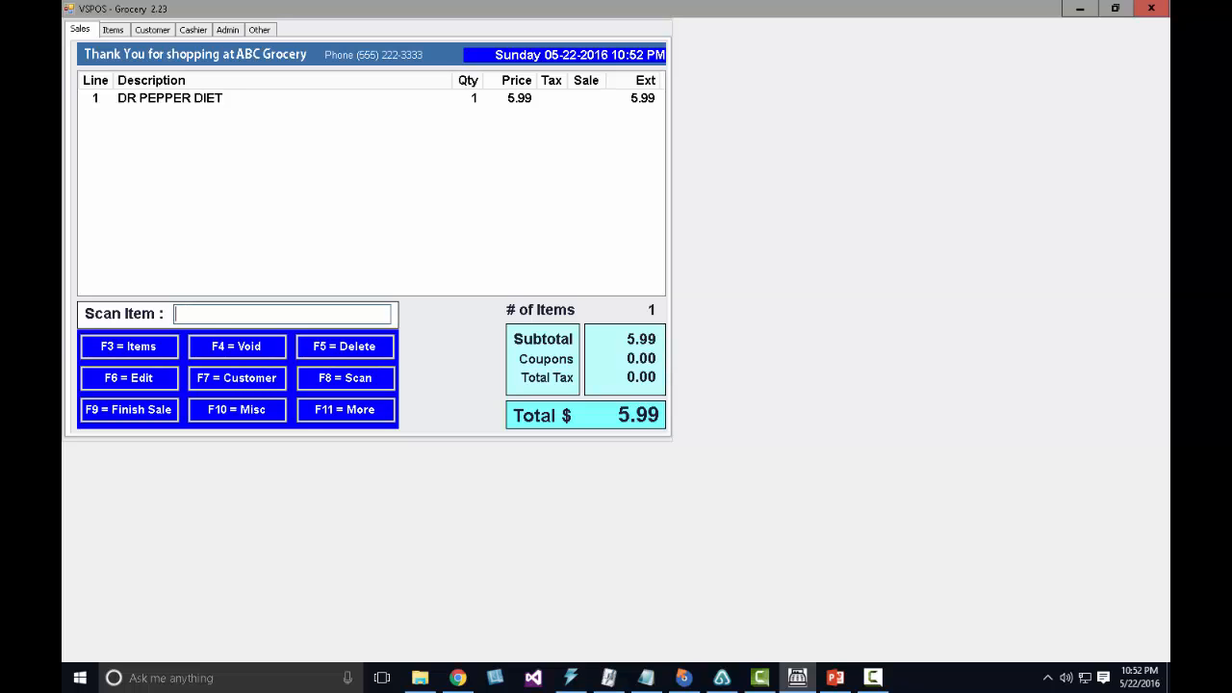
pyautogui.write('81163001014')
pyautogui.press('Return')
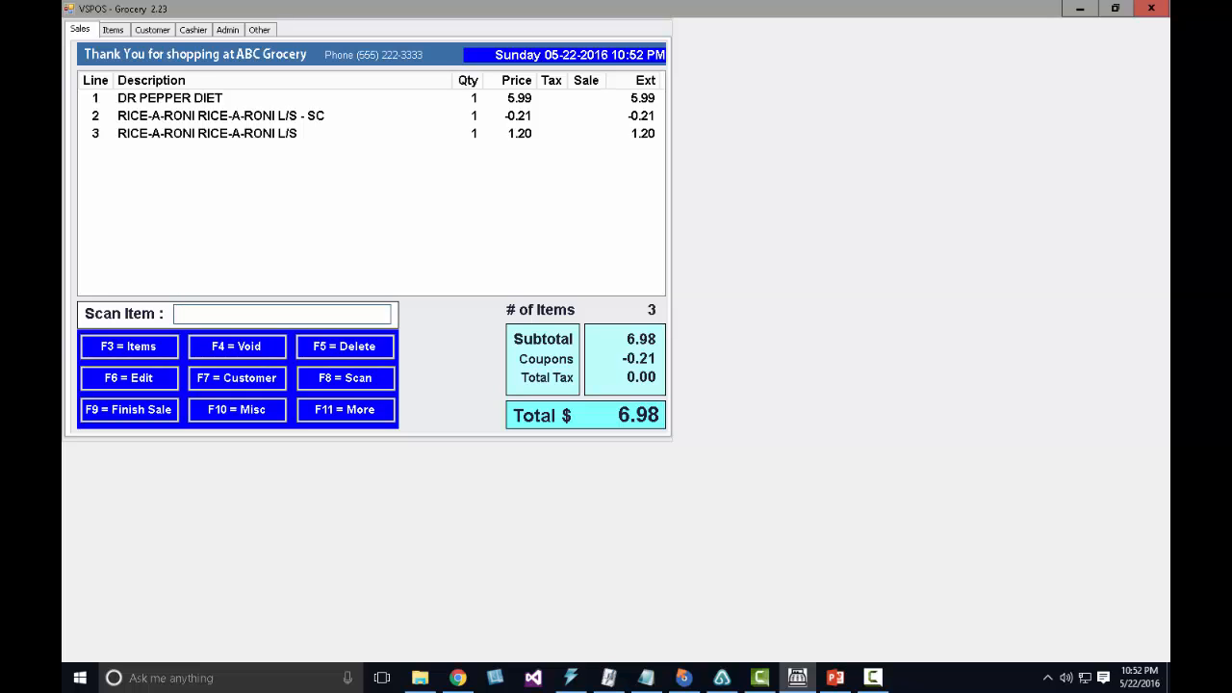
pyautogui.write('076808280081')
pyautogui.press('Return')
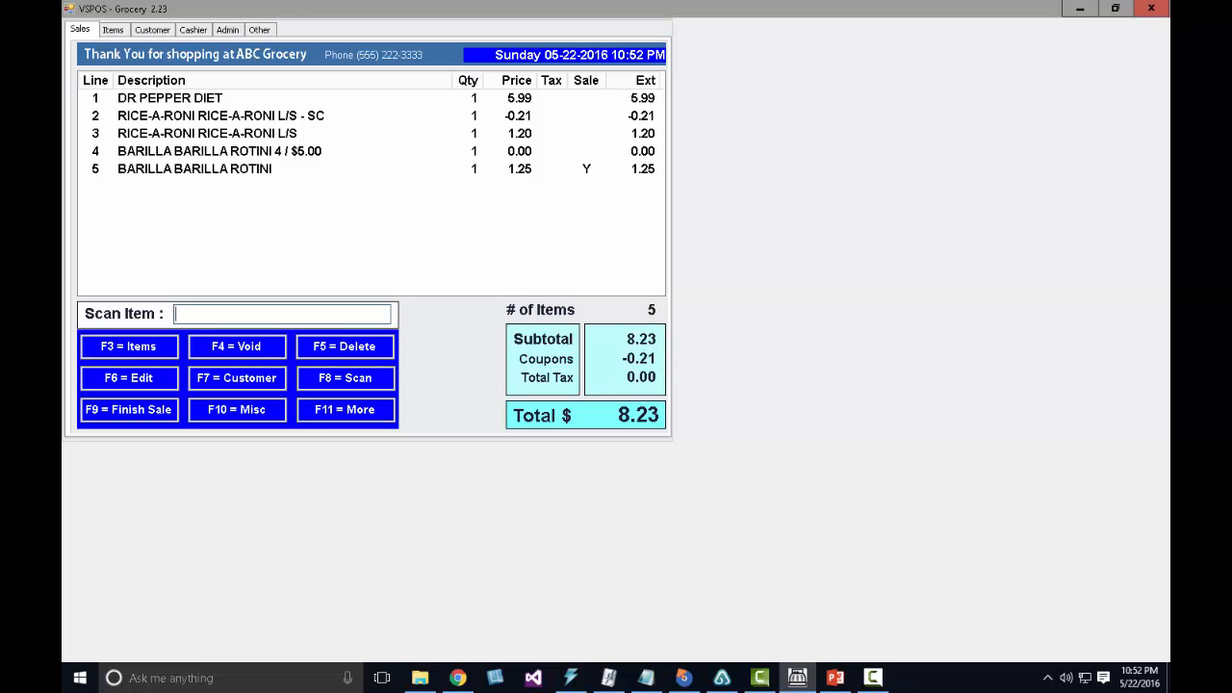
pyautogui.write('9781570068966')
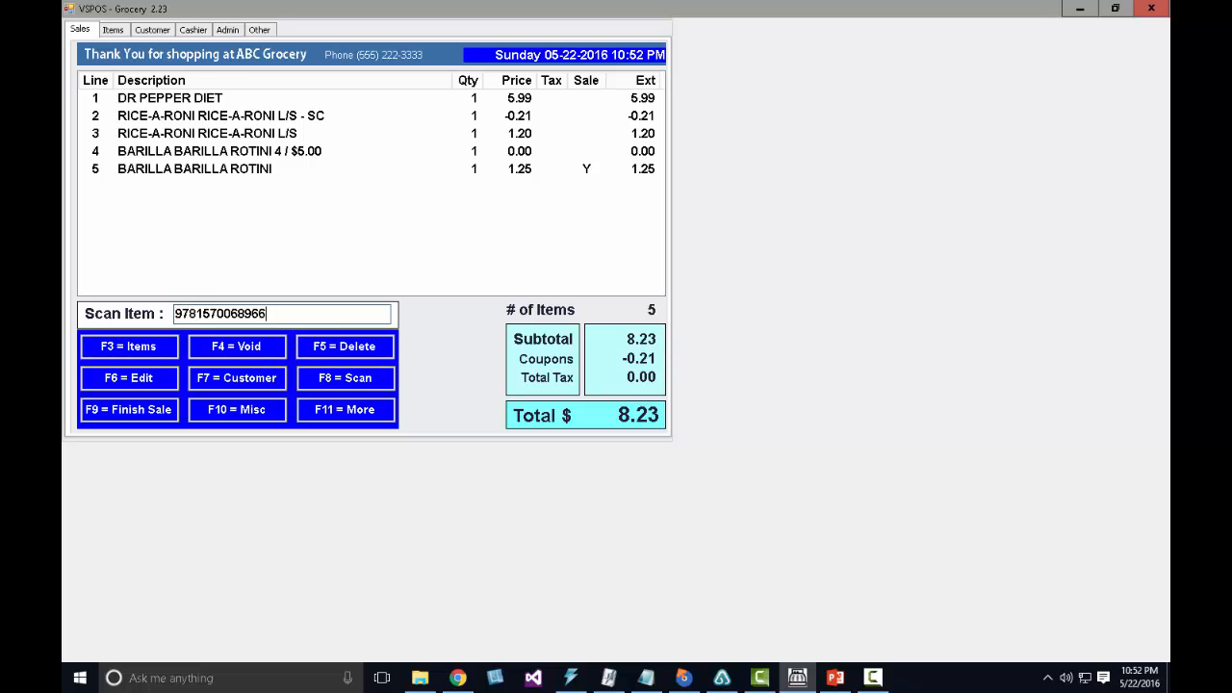
pyautogui.press('Return')
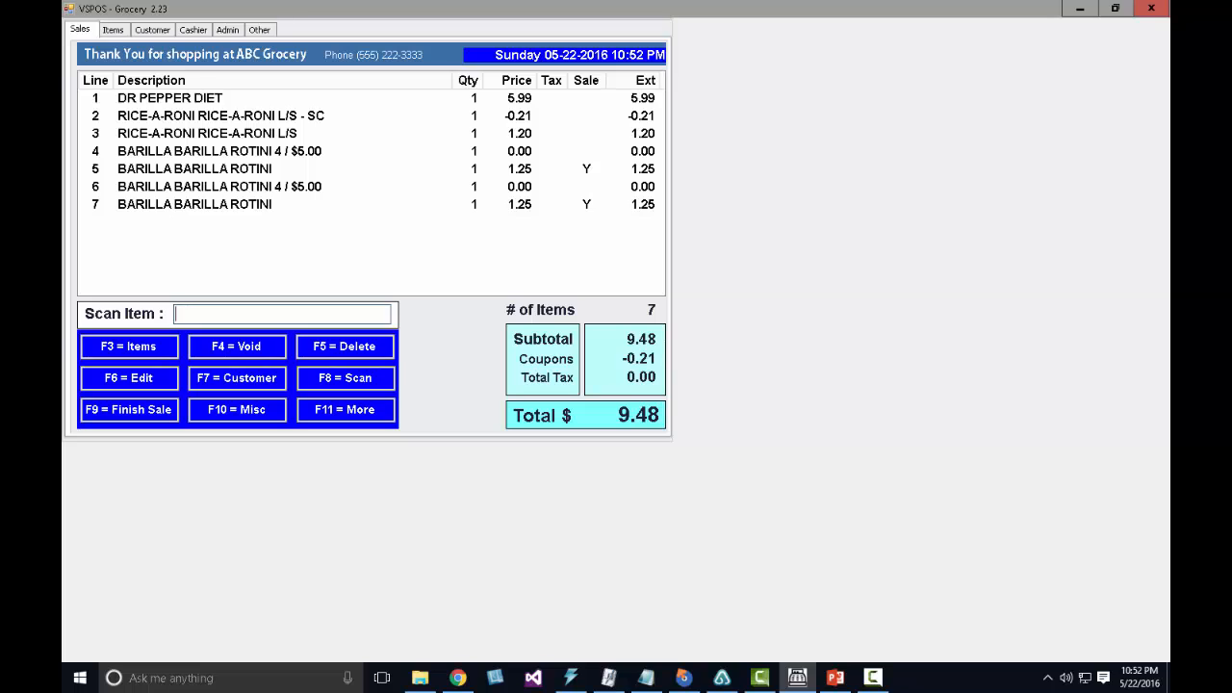
pyautogui.write('9781570068966')
pyautogui.press('Return')
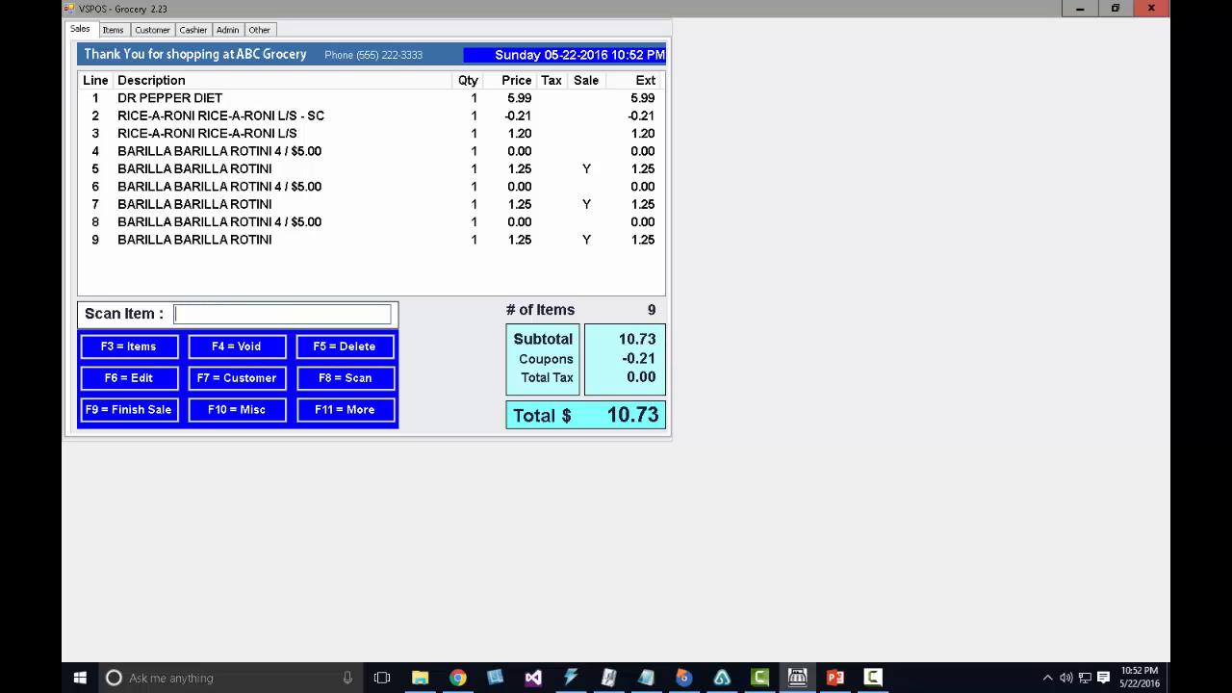
pyautogui.write('9781570068966')
pyautogui.press('Return')
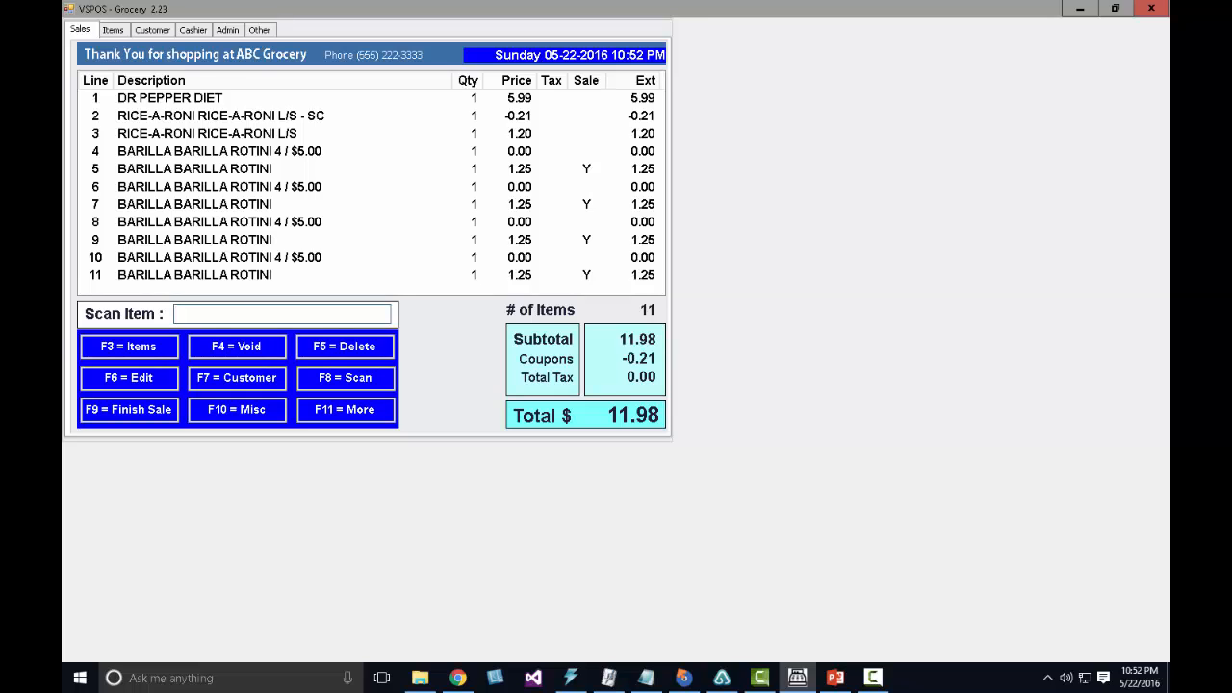
pyautogui.write('08515500')
pyautogui.press('Return')
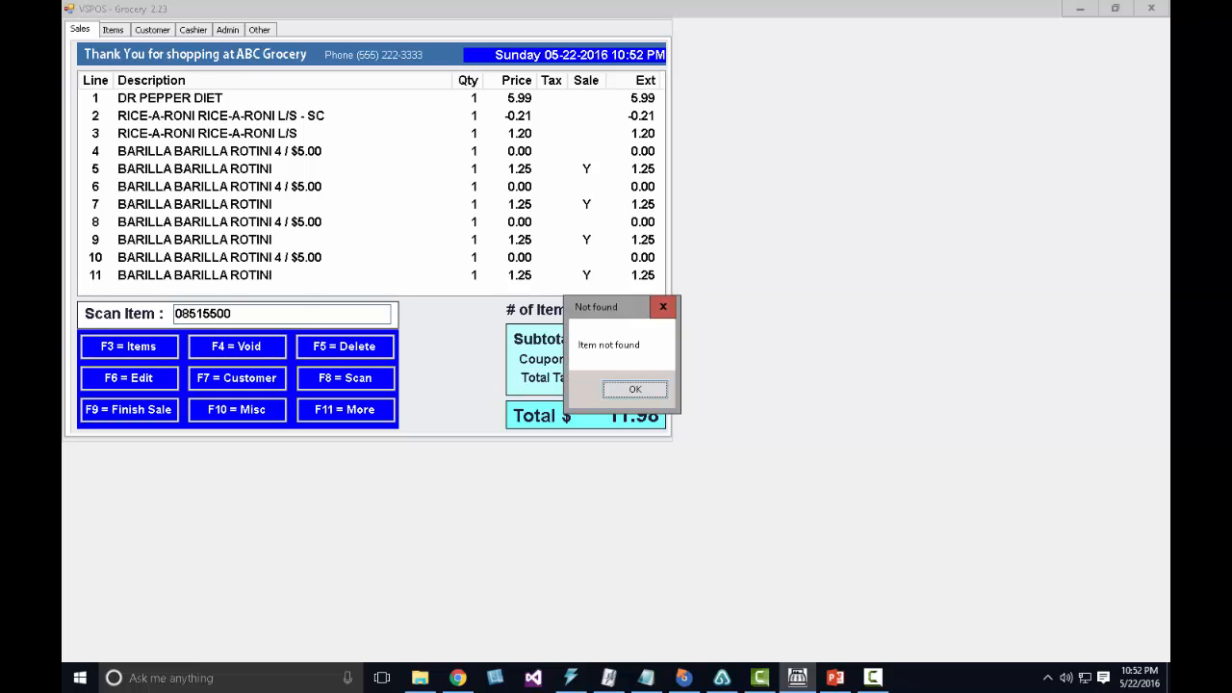
pyautogui.press('Return')
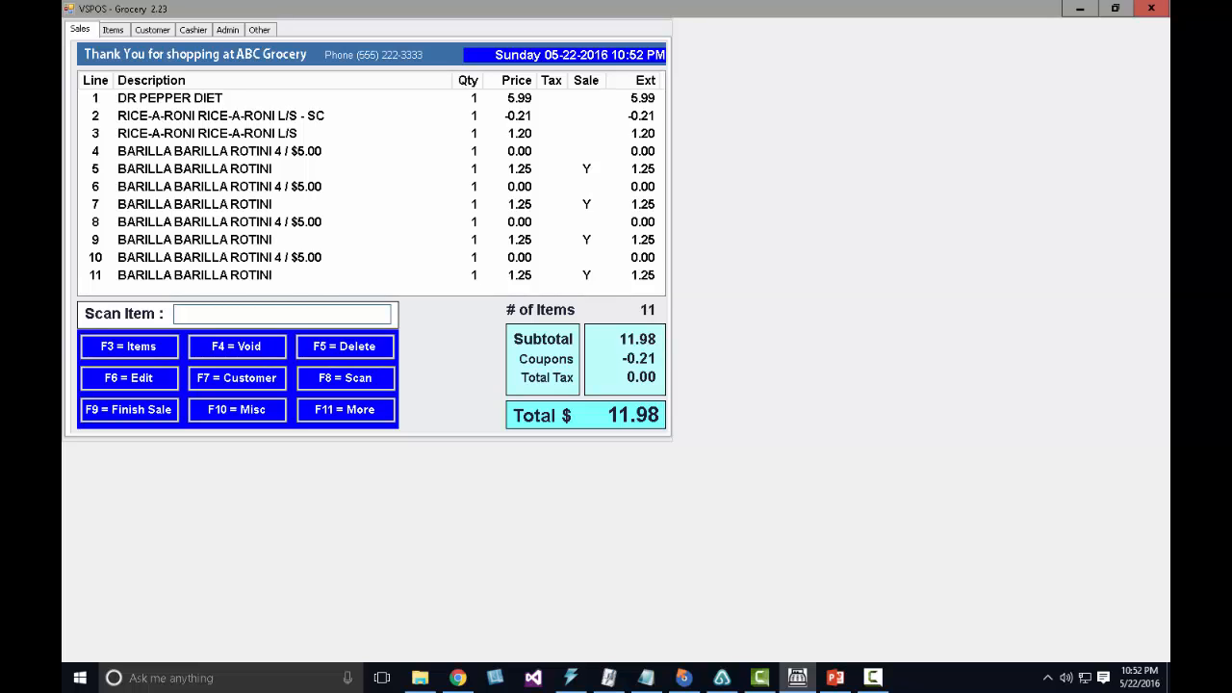
pyautogui.write('0851550')
pyautogui.press('Return')
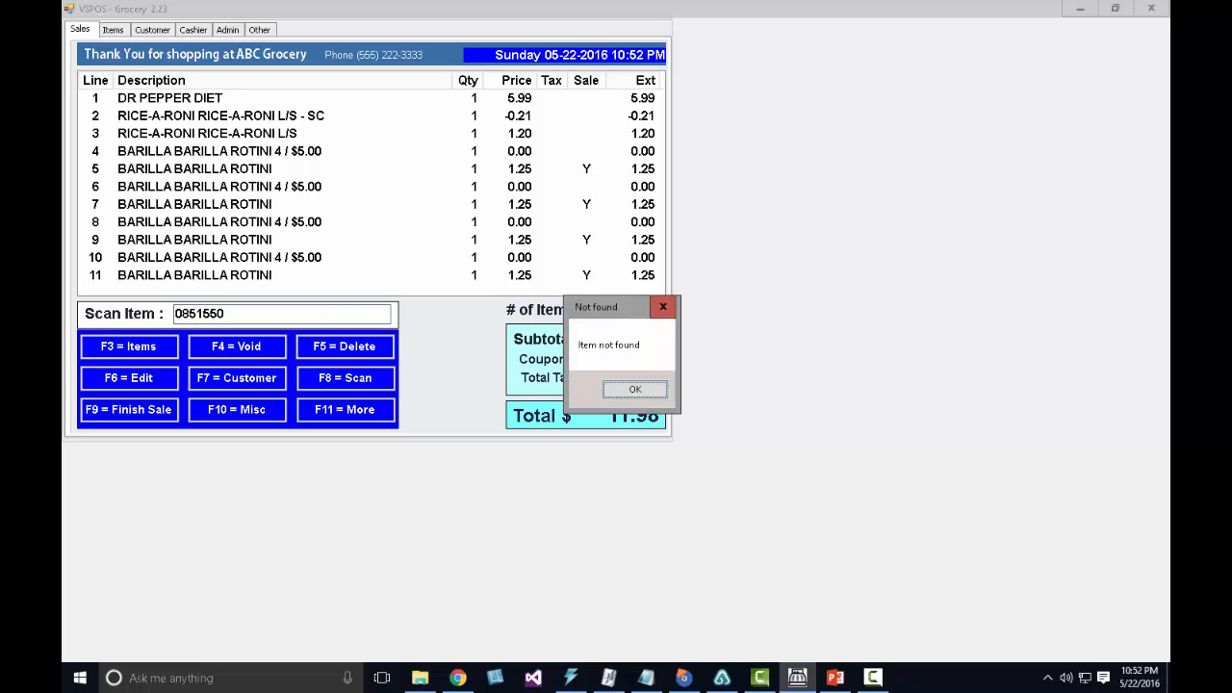
pyautogui.press('Return')
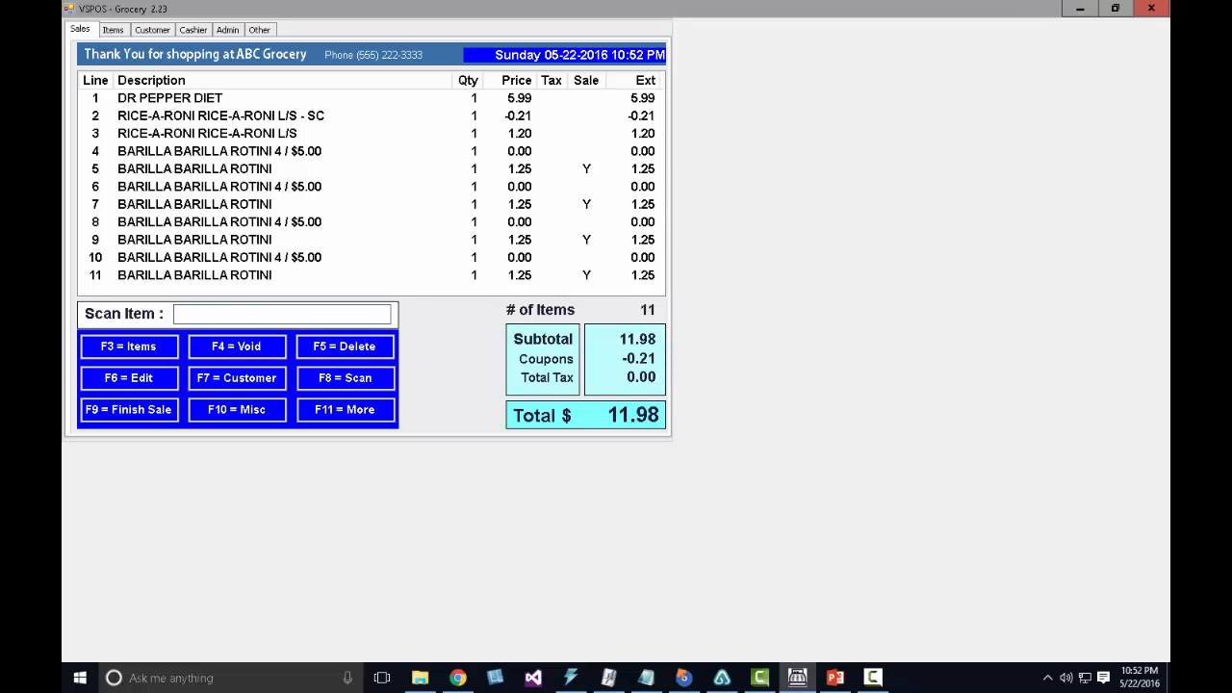
pyautogui.write('08515500008')
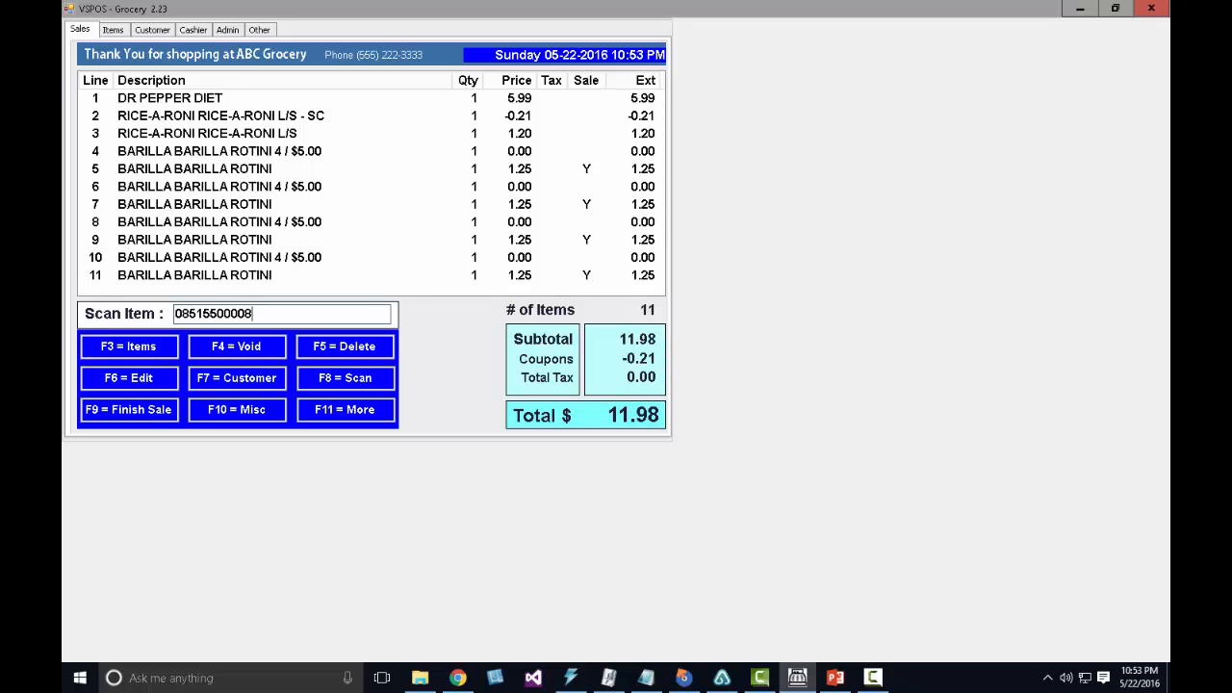
pyautogui.press('Return')
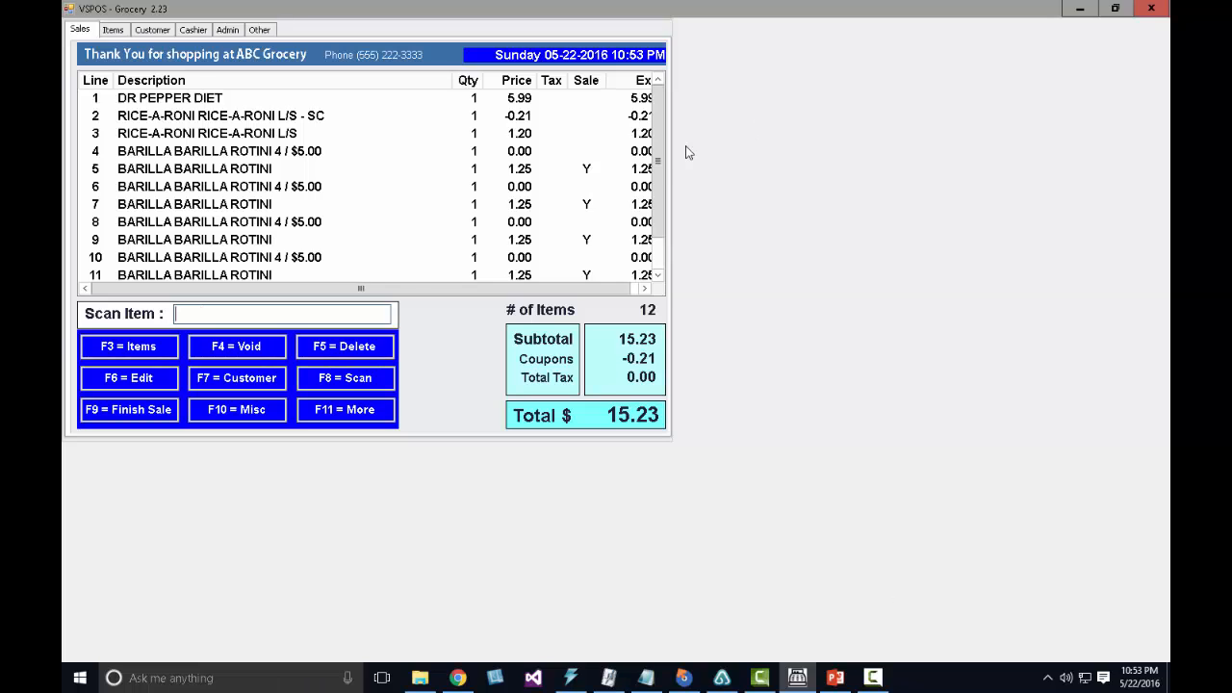
# Add 4.3 lb of Dole golden bananas at 0.79/lb, bringing the total to $18.63
pyautogui.moveTo(660, 166); pyautogui.dragTo(658, 222)
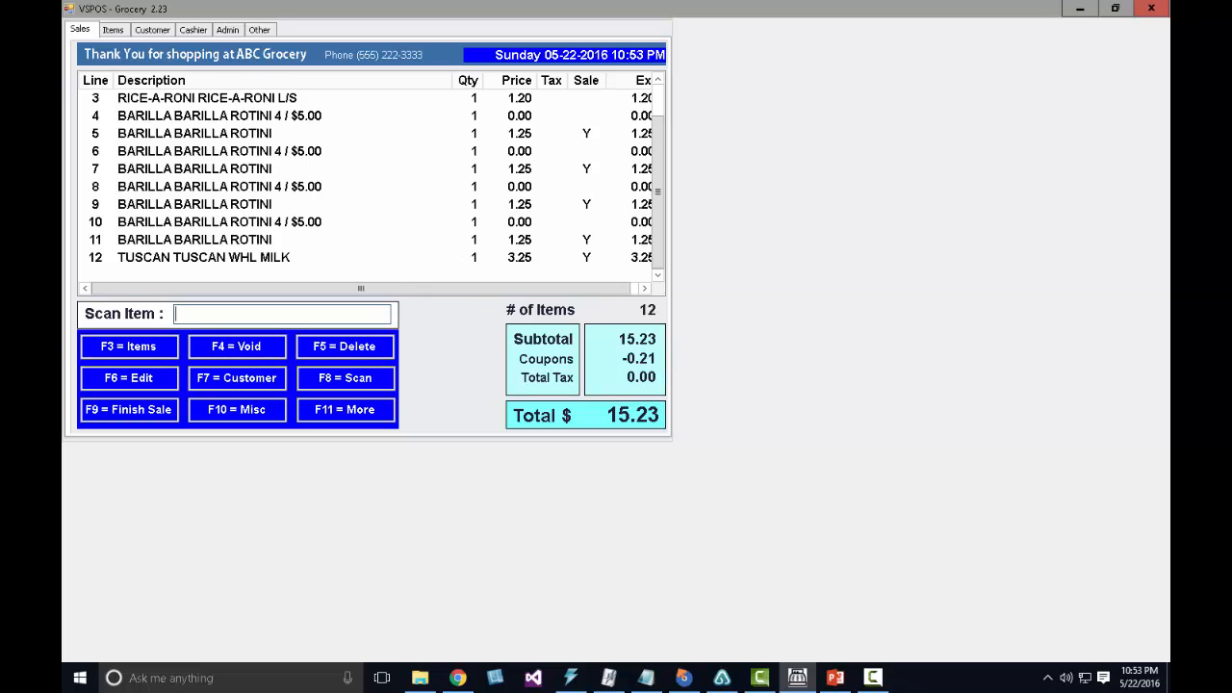
pyautogui.write('085155000082')
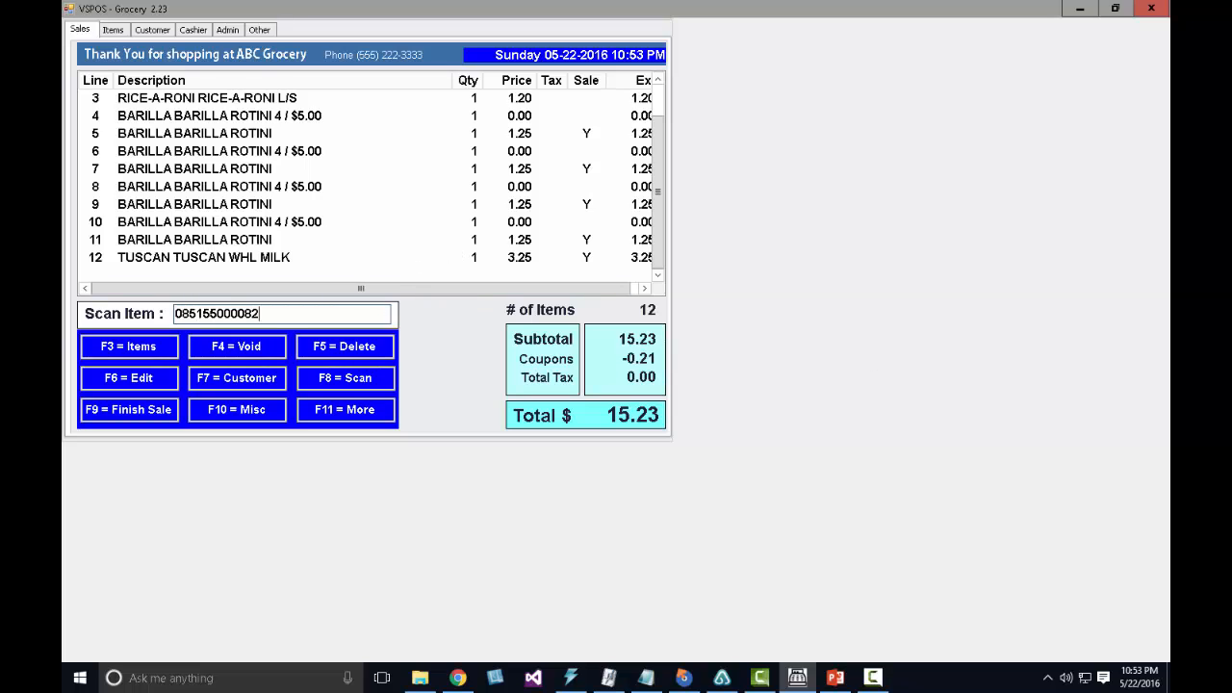
pyautogui.press('Return')
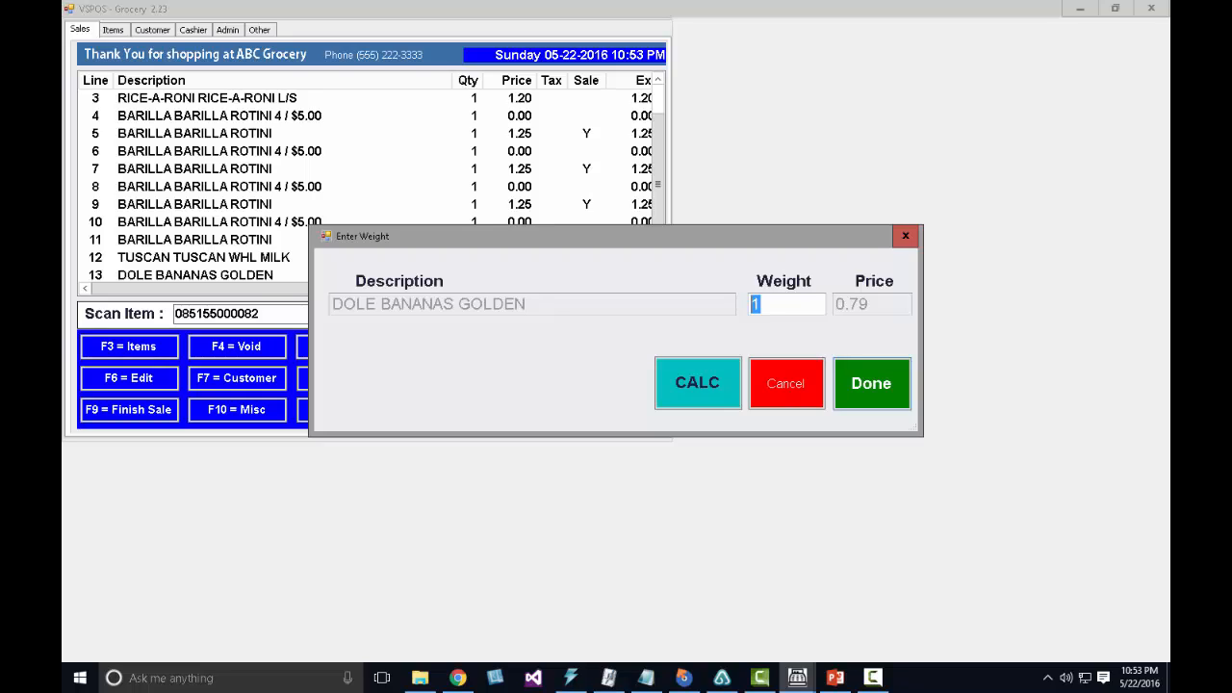
pyautogui.write('4.3')
pyautogui.press('Return')
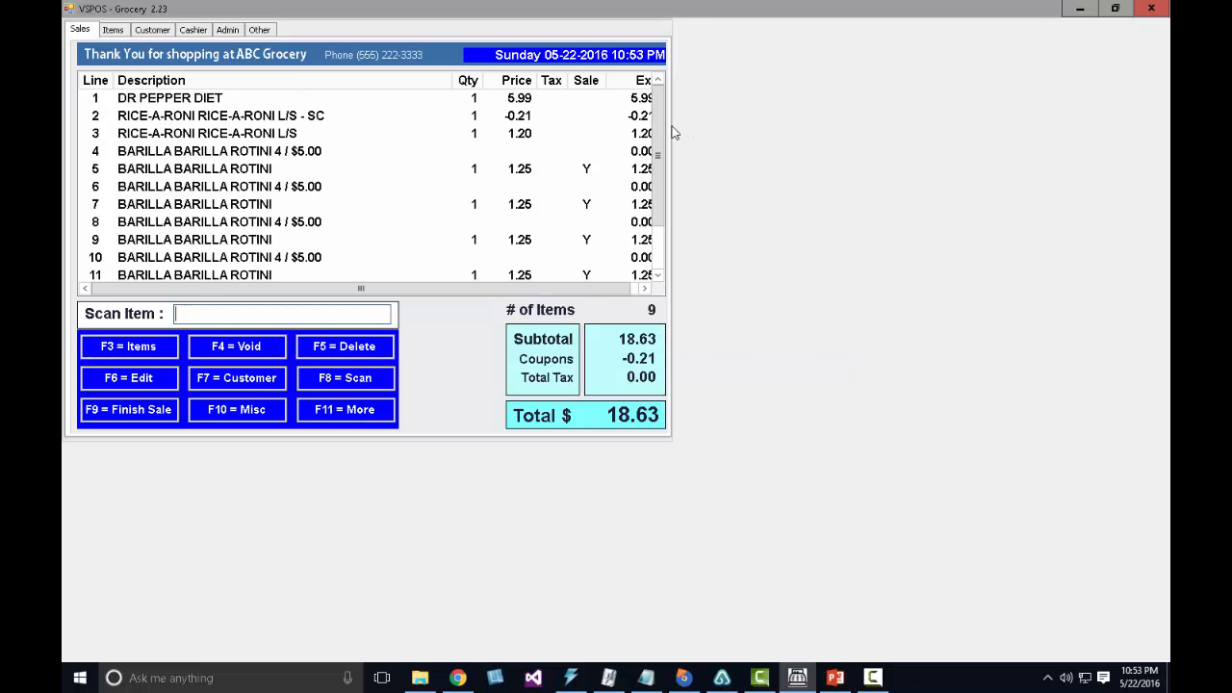
pyautogui.moveTo(657, 166); pyautogui.dragTo(657, 225)
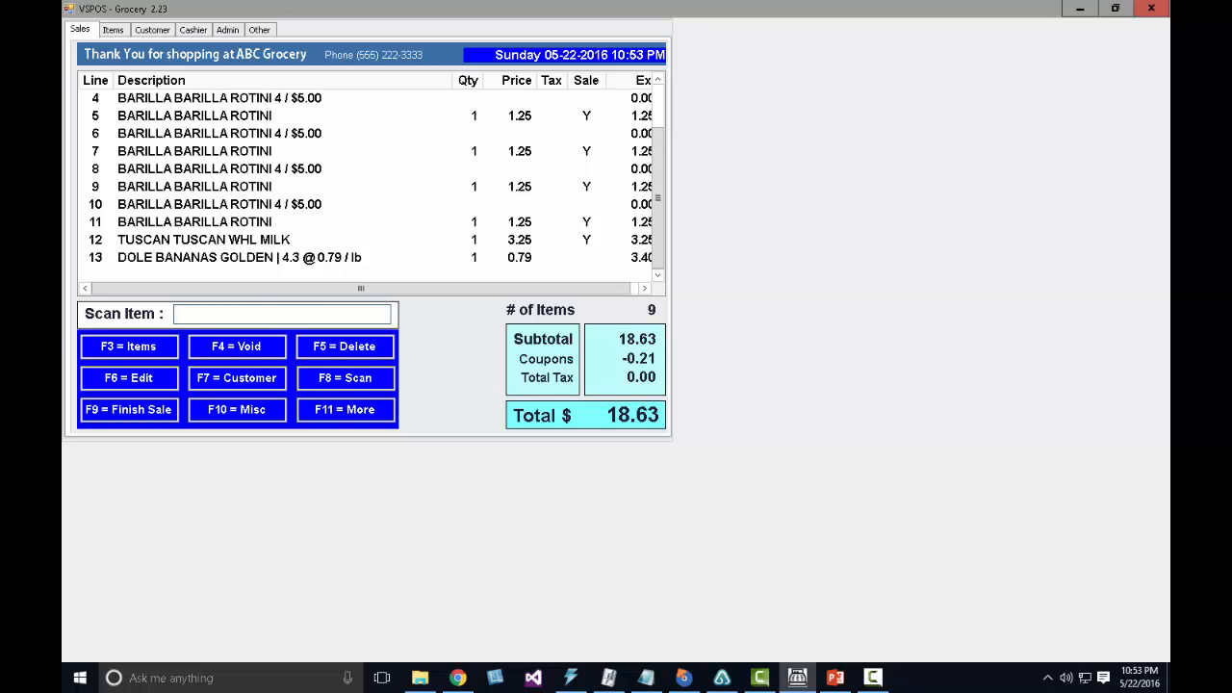
# Pay $18.63 with $20 cash for 1.37 change and save the receipt over Report_Receipt4Inch.pdf
pyautogui.click(153, 418)
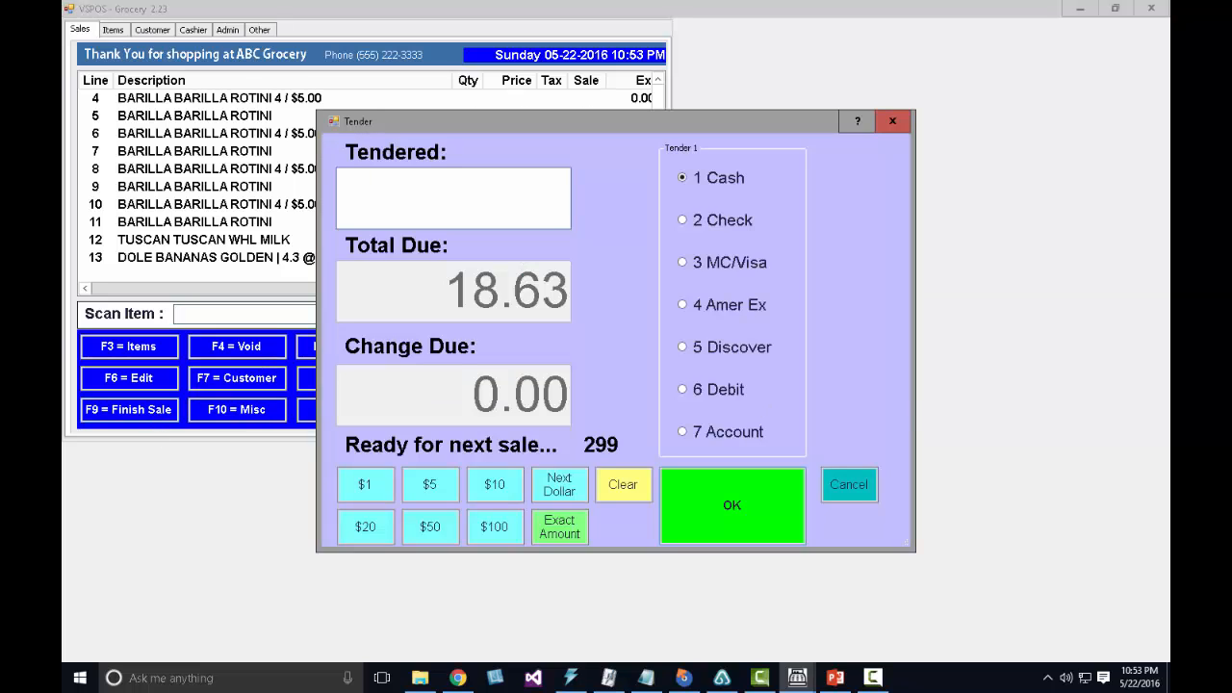
pyautogui.click(367, 529)
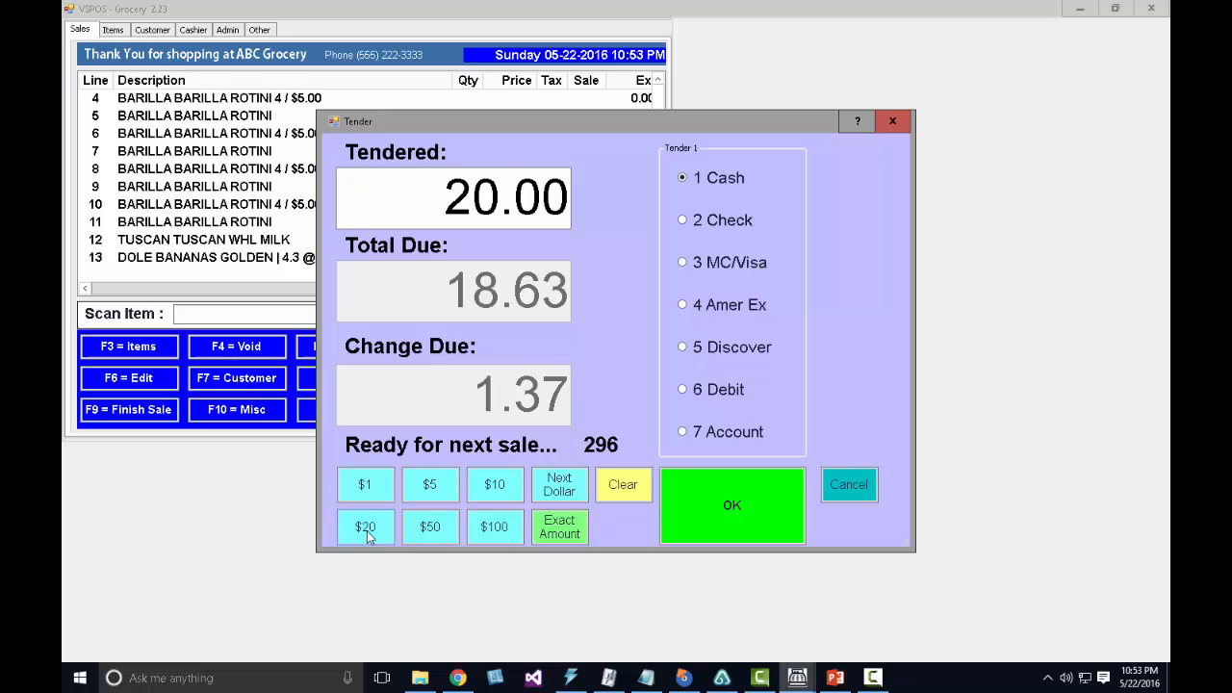
pyautogui.click(765, 500)
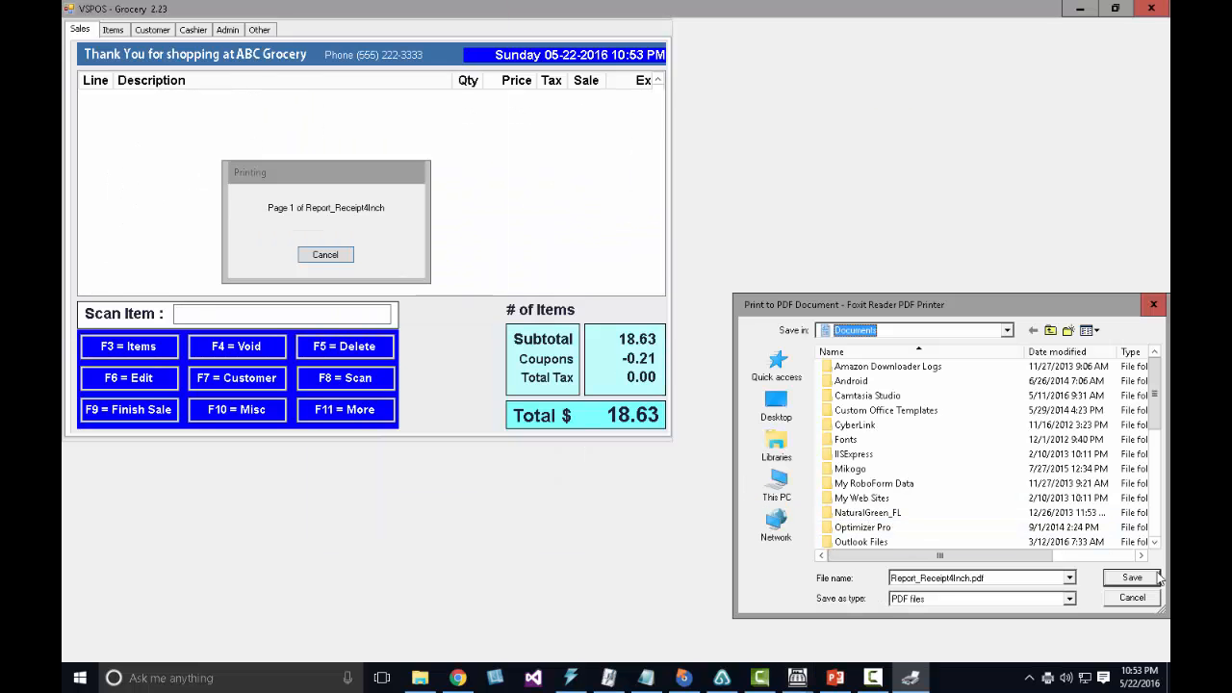
pyautogui.click(1145, 581)
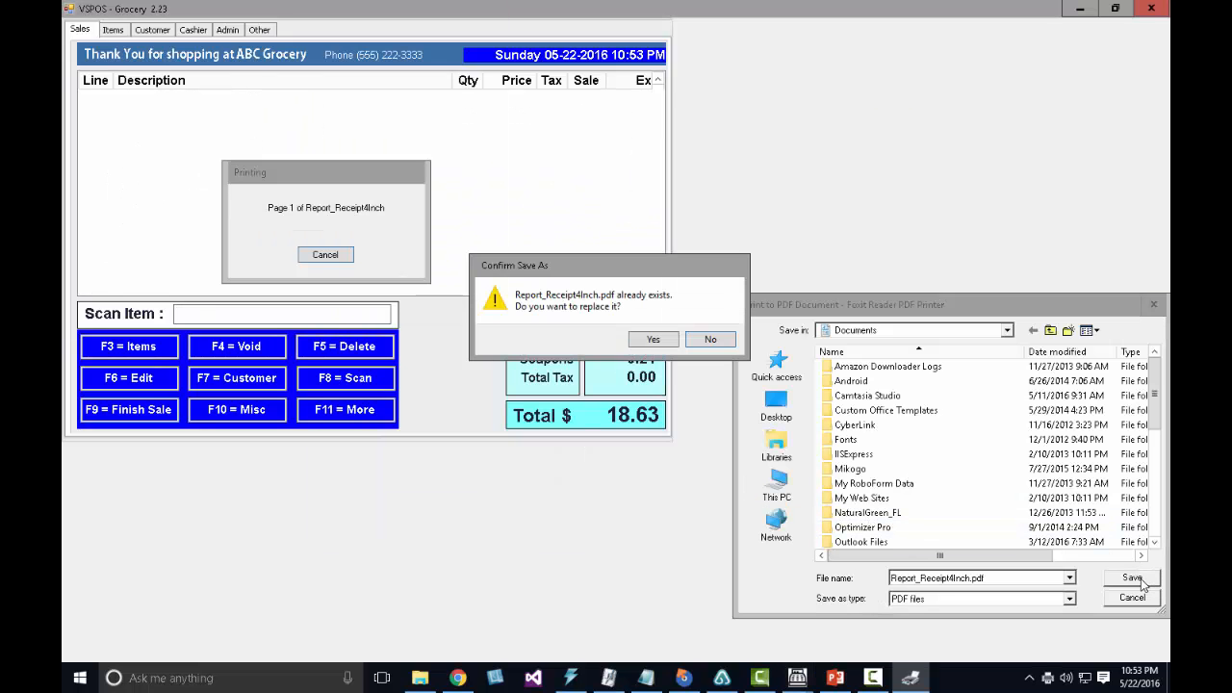
pyautogui.click(654, 339)
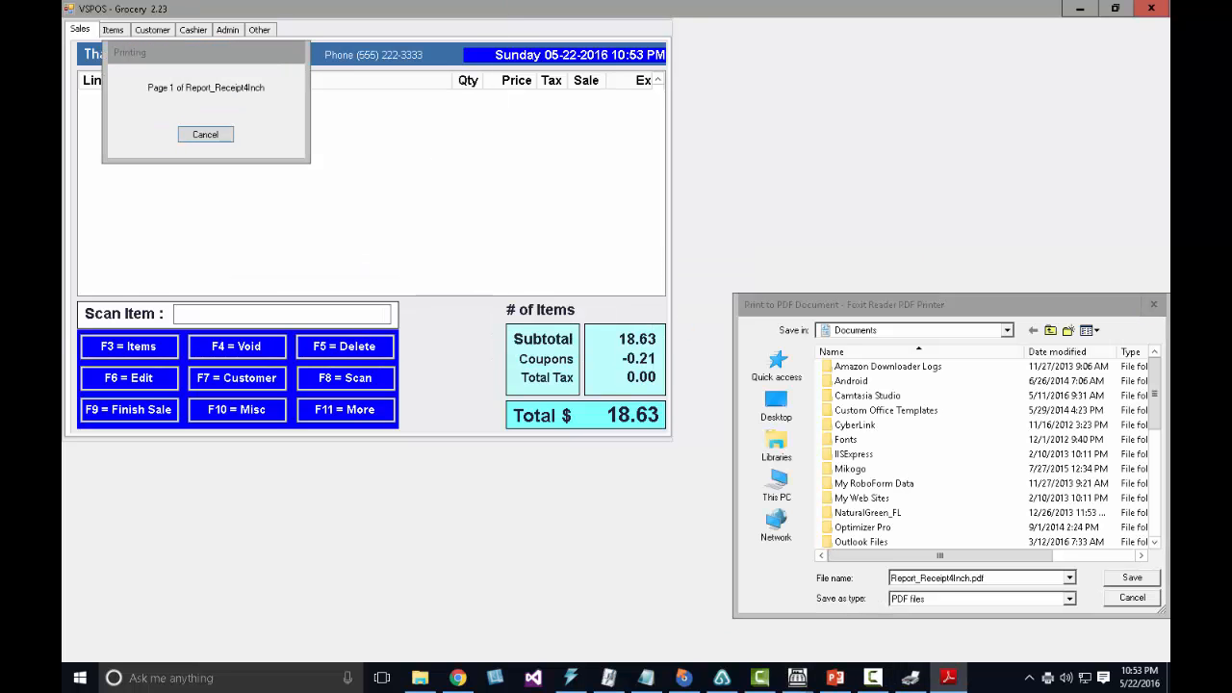
pyautogui.moveTo(1231, 100); pyautogui.dragTo(410, 35)
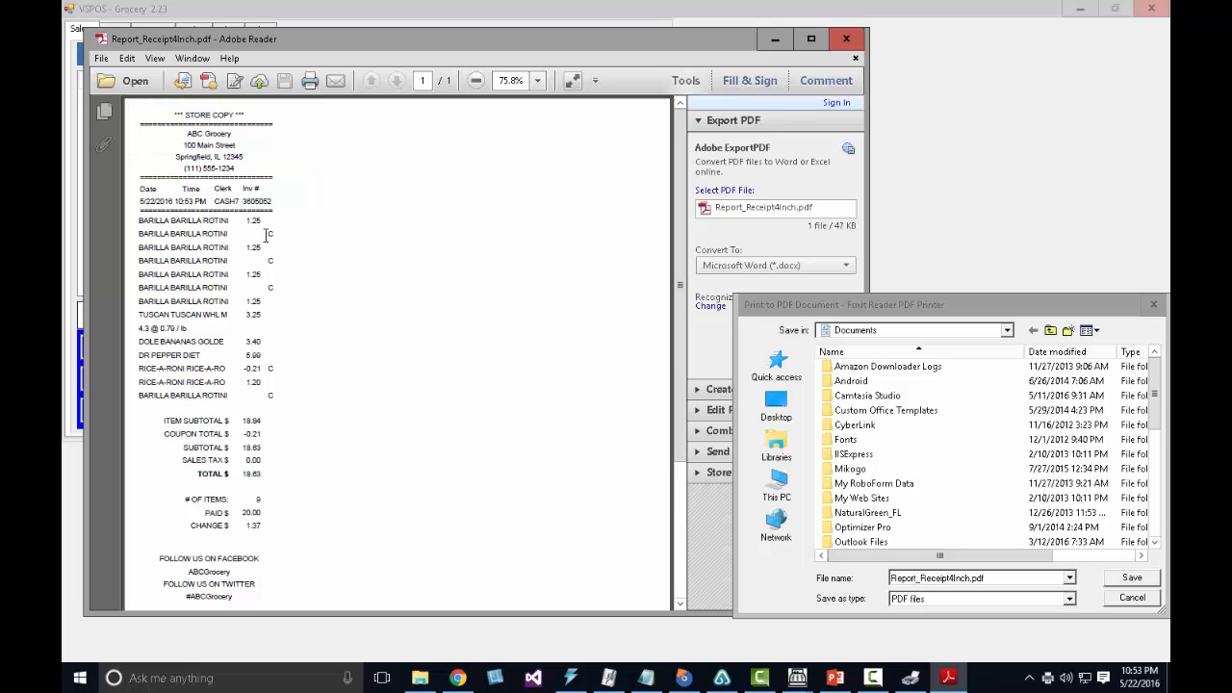
pyautogui.scroll(-1, 266, 235)
pyautogui.scroll(-3, 265, 235)
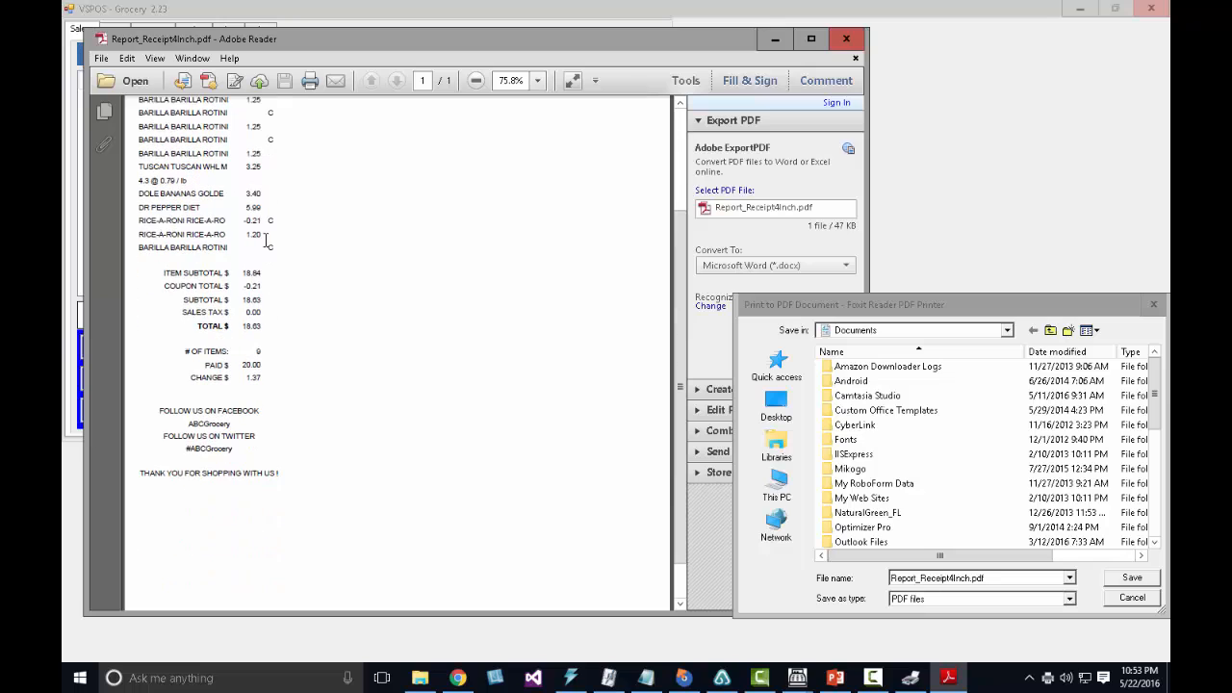
pyautogui.moveTo(152, 276); pyautogui.dragTo(242, 287)
pyautogui.click(277, 276)
pyautogui.moveTo(269, 366); pyautogui.dragTo(234, 381)
pyautogui.scroll(-1, 379, 325)
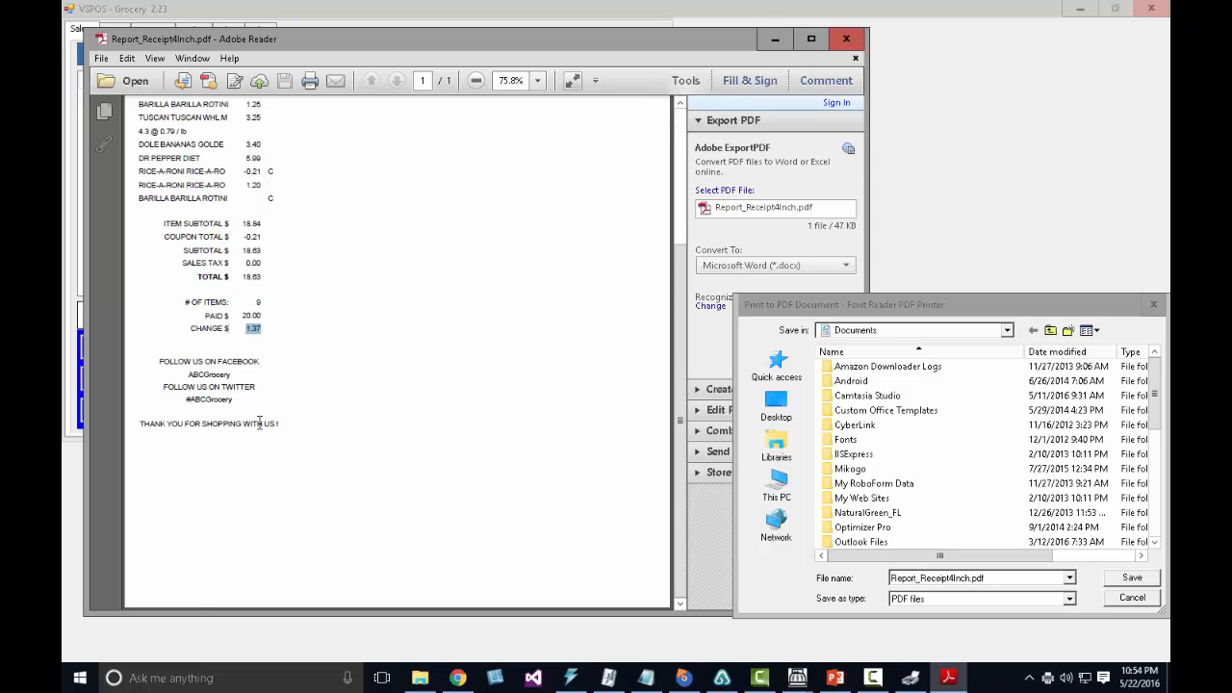
pyautogui.moveTo(160, 360); pyautogui.dragTo(283, 425)
pyautogui.scroll(2, 343, 396)
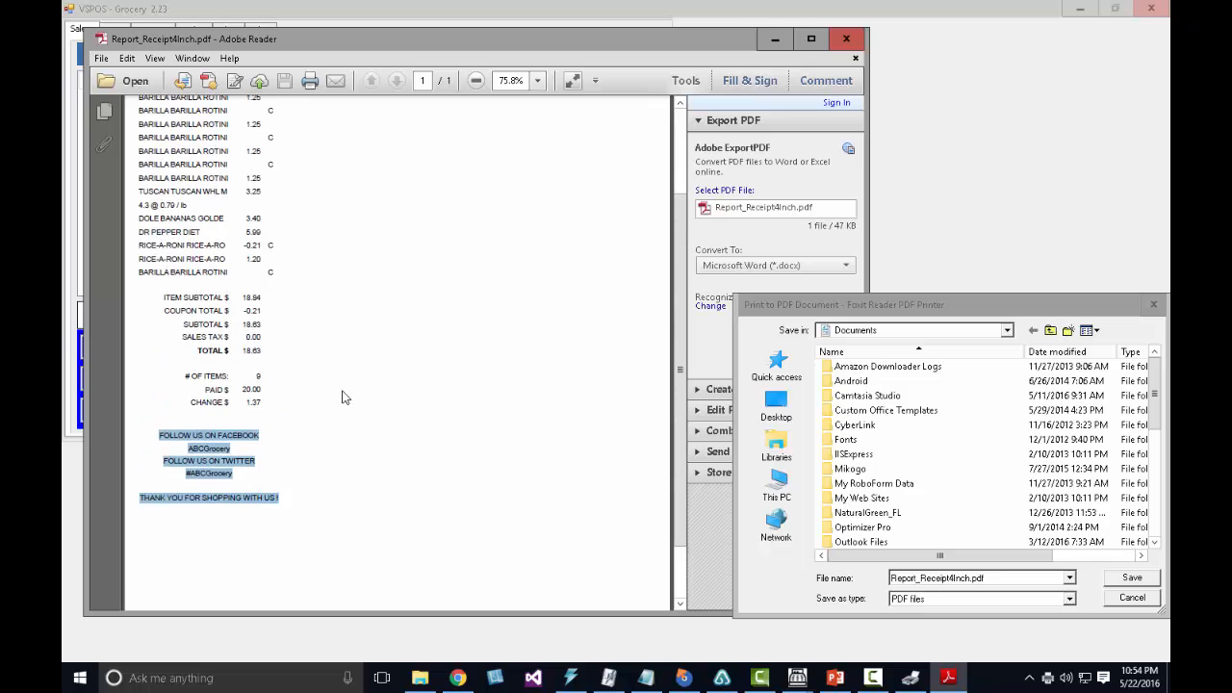
pyautogui.scroll(3, 343, 396)
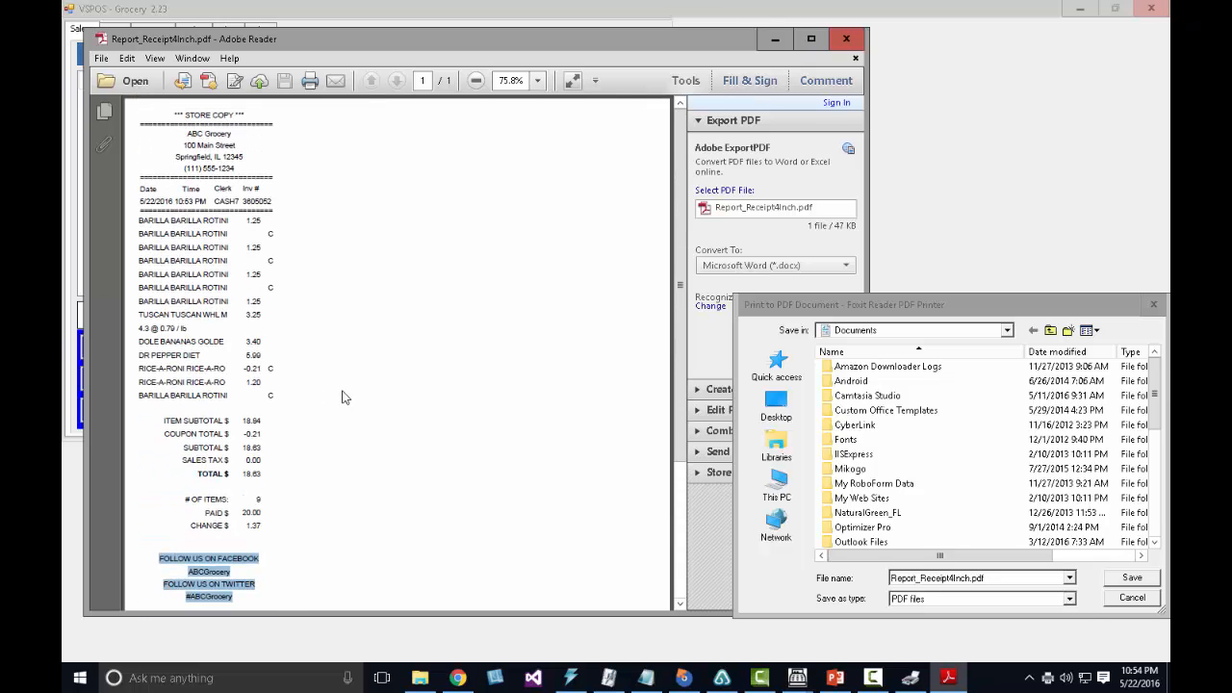
pyautogui.moveTo(256, 168); pyautogui.dragTo(290, 204)
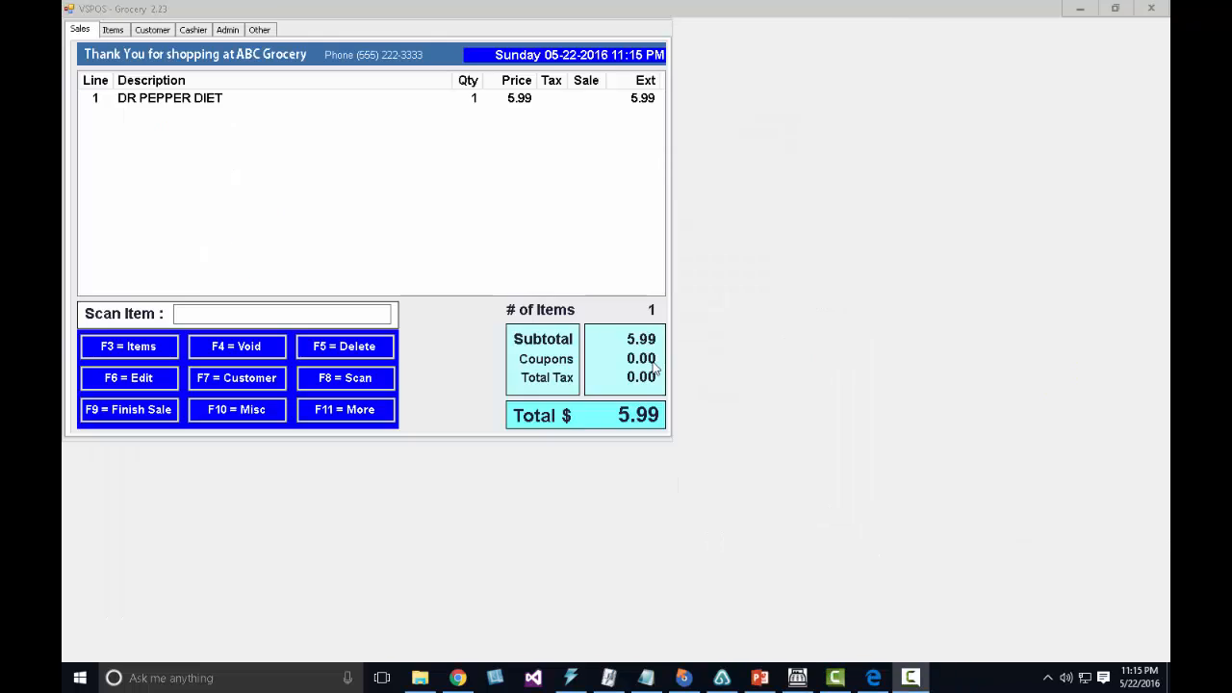
pyautogui.click(537, 298)
pyautogui.click(240, 313)
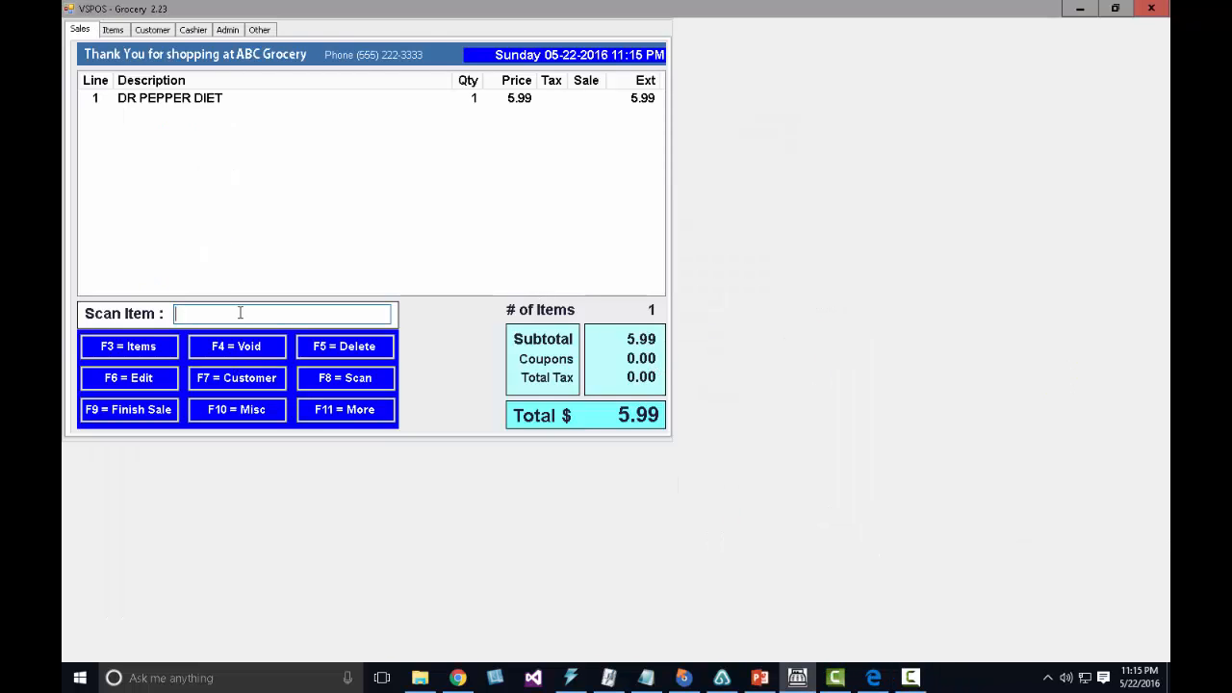
pyautogui.write('01530001014')
pyautogui.press('Return')
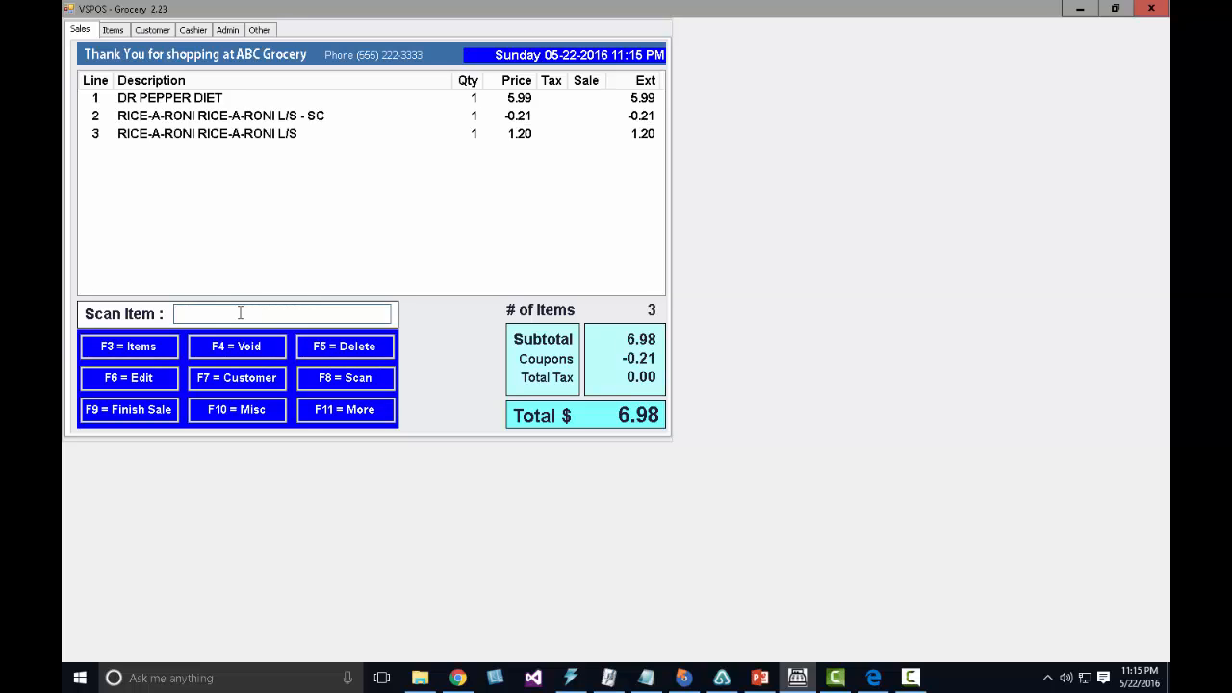
pyautogui.write('078167006690')
pyautogui.press('Return')
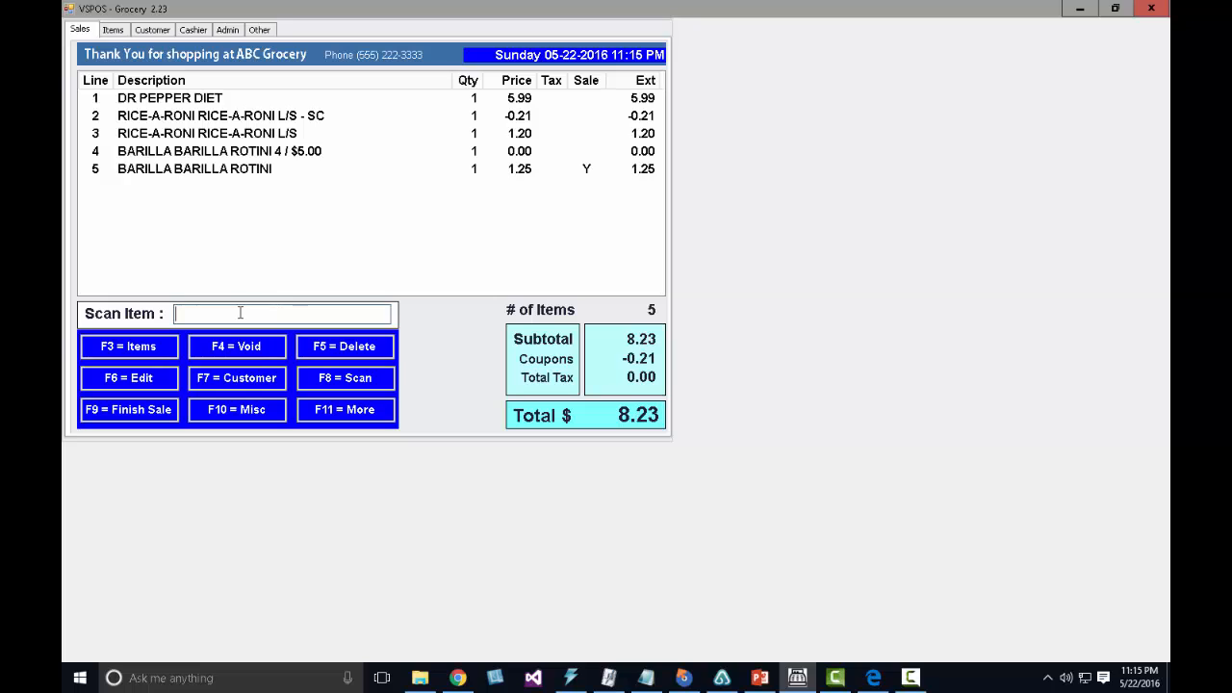
pyautogui.write('0913')
pyautogui.press('Return')
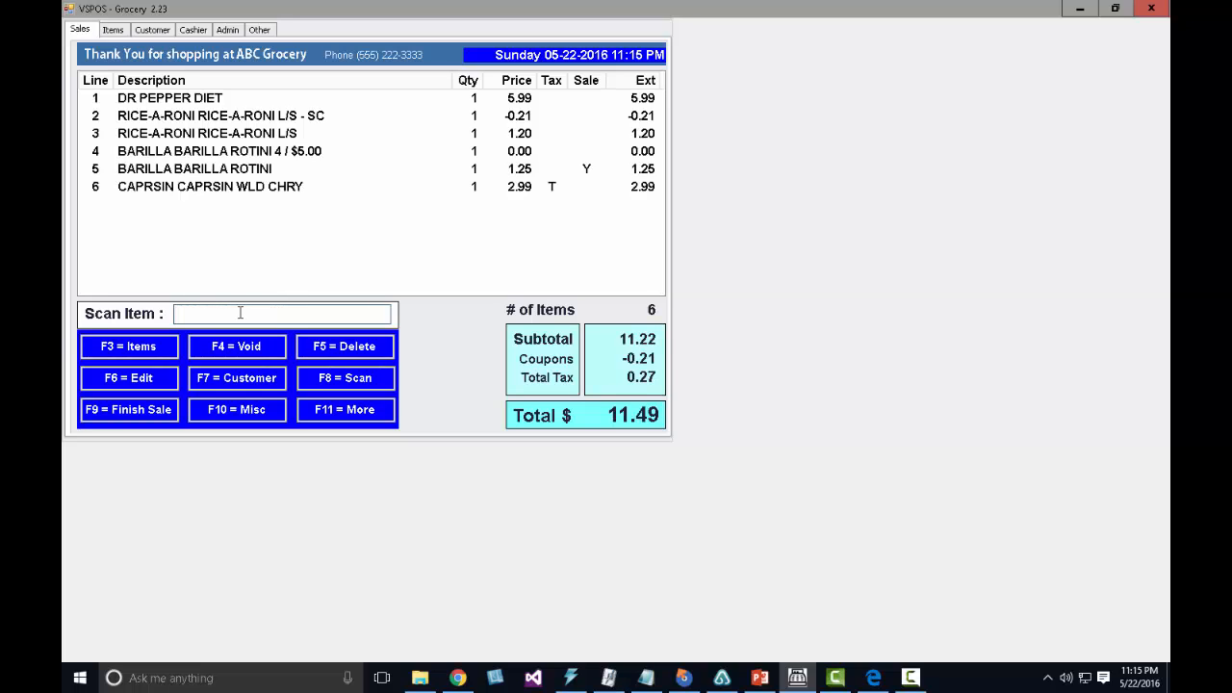
# Delete only the CAPRSIN CAPRSIN WLD CHRY line, leaving 4 items totalling 8.23
pyautogui.click(207, 189)
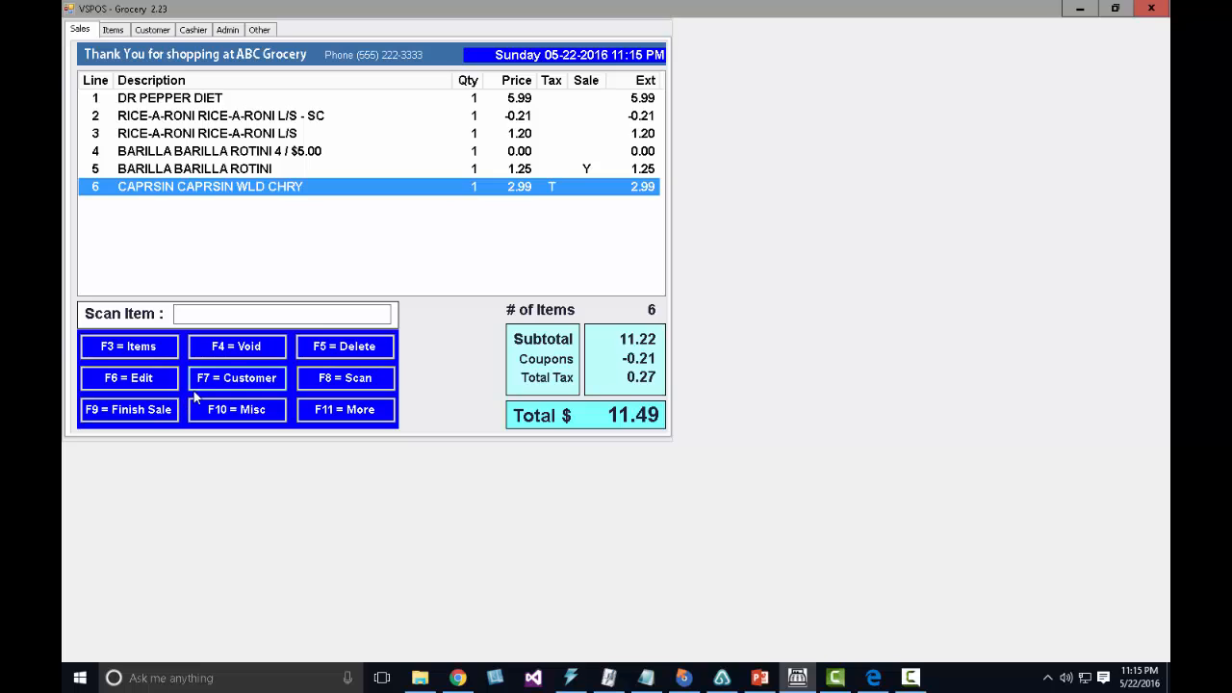
pyautogui.click(340, 356)
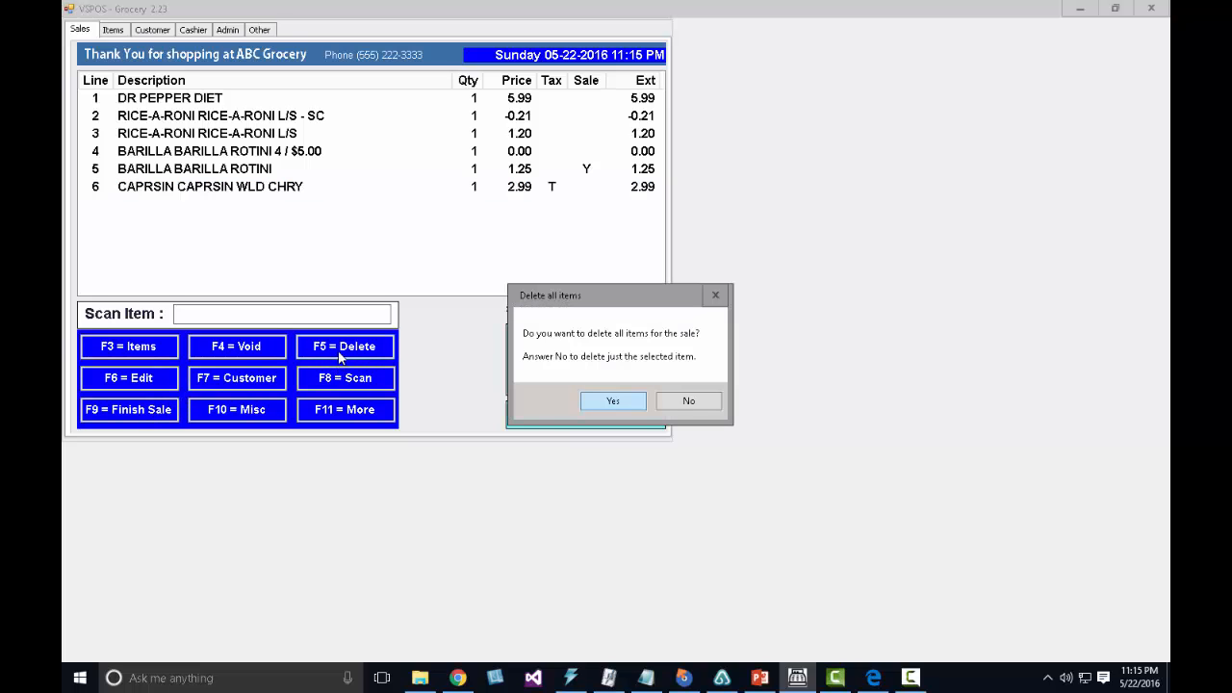
pyautogui.click(690, 401)
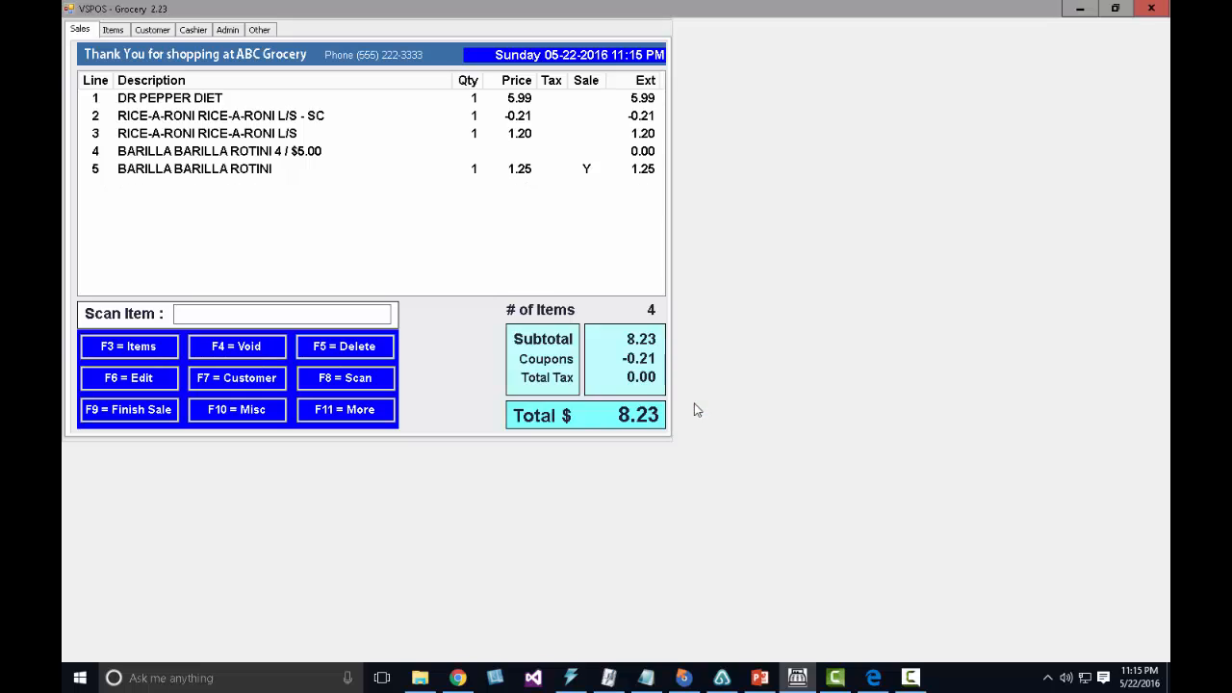
# Edit the RICE-A-RONI L/S line's price to 1.00
pyautogui.click(281, 135)
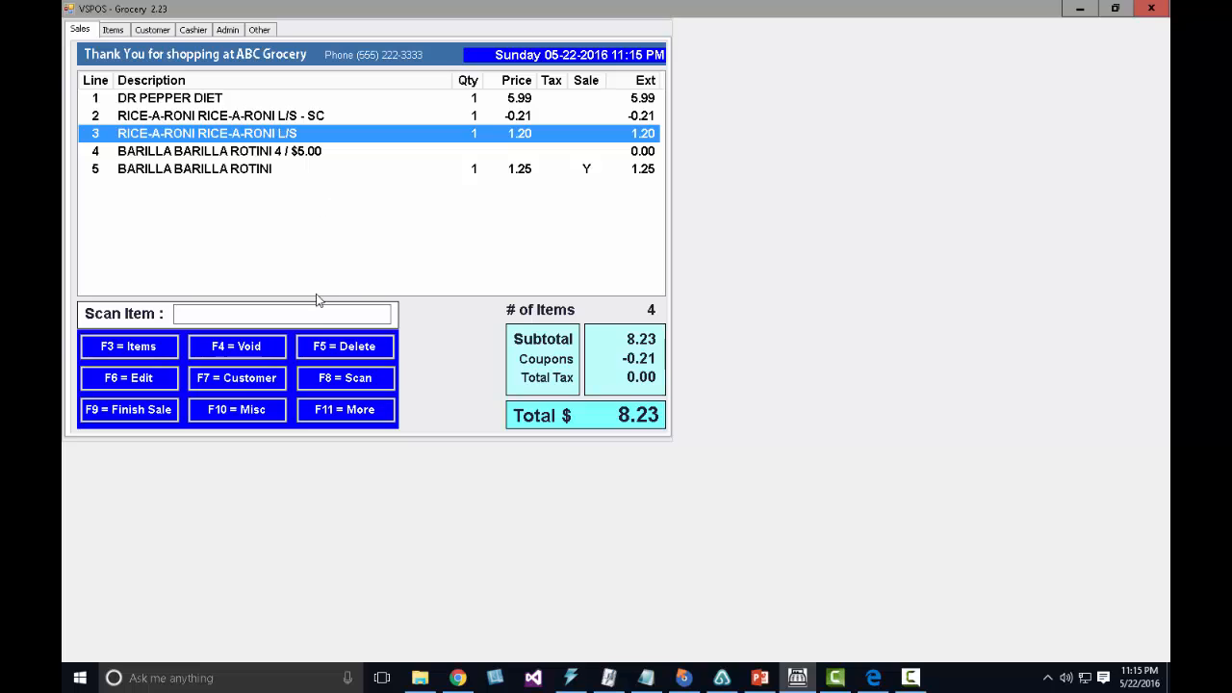
pyautogui.click(143, 388)
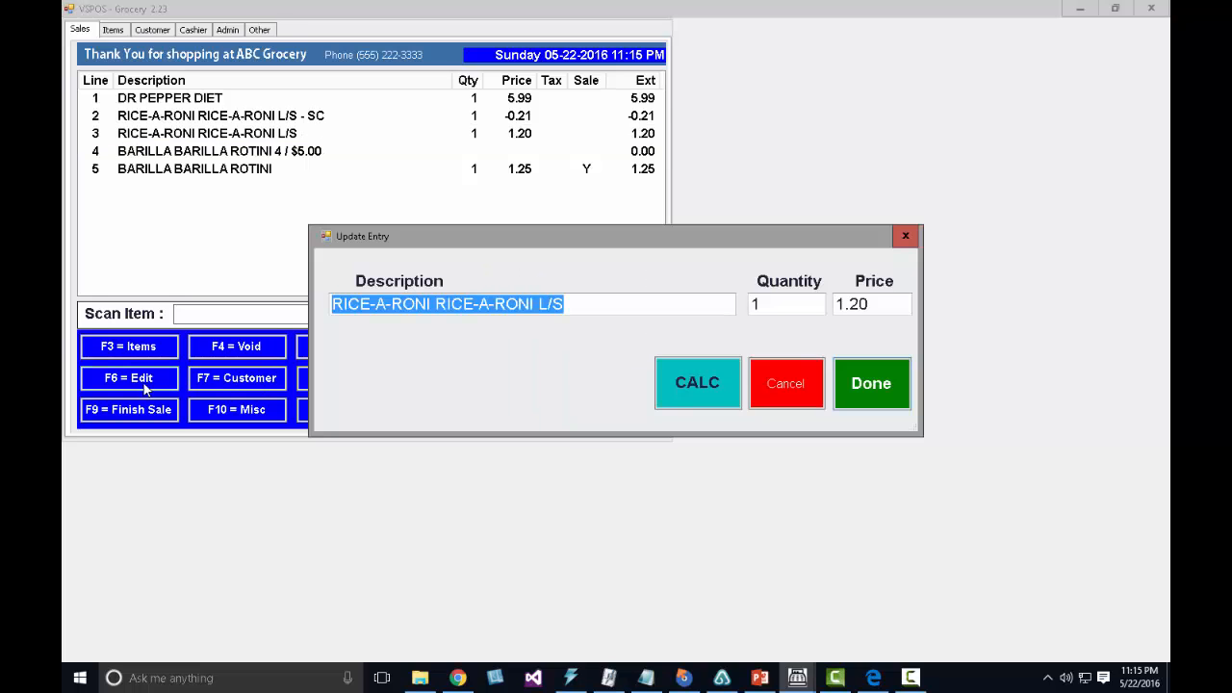
pyautogui.click(864, 303)
pyautogui.press('BackSpace')
pyautogui.press('BackSpace')
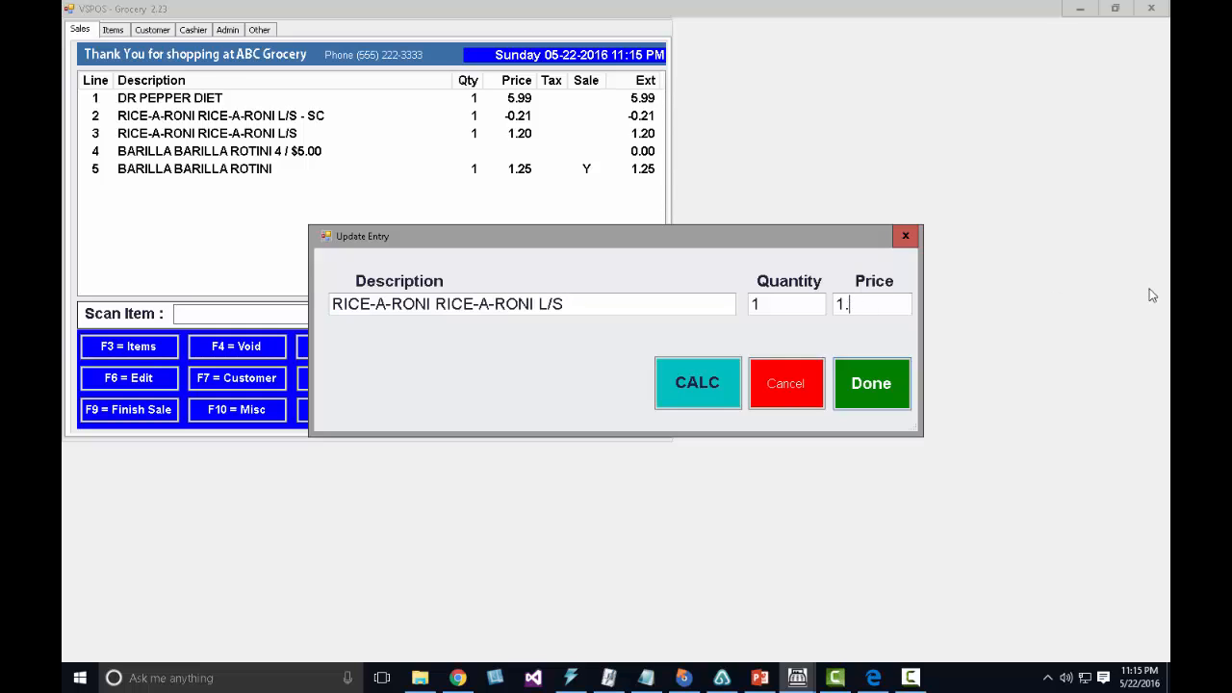
pyautogui.write('00')
pyautogui.click(847, 393)
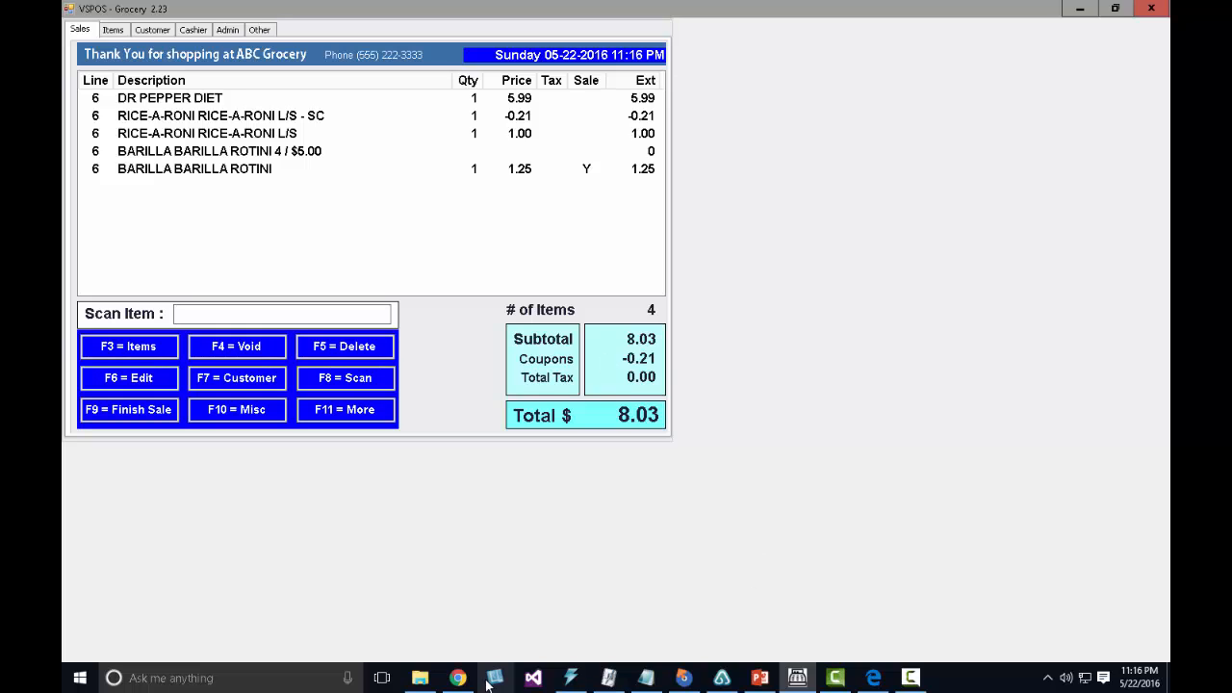
# Make DR PEPPER DIET a -5.99 credit by prefixing its price with a minus
pyautogui.click(205, 103)
pyautogui.click(152, 378)
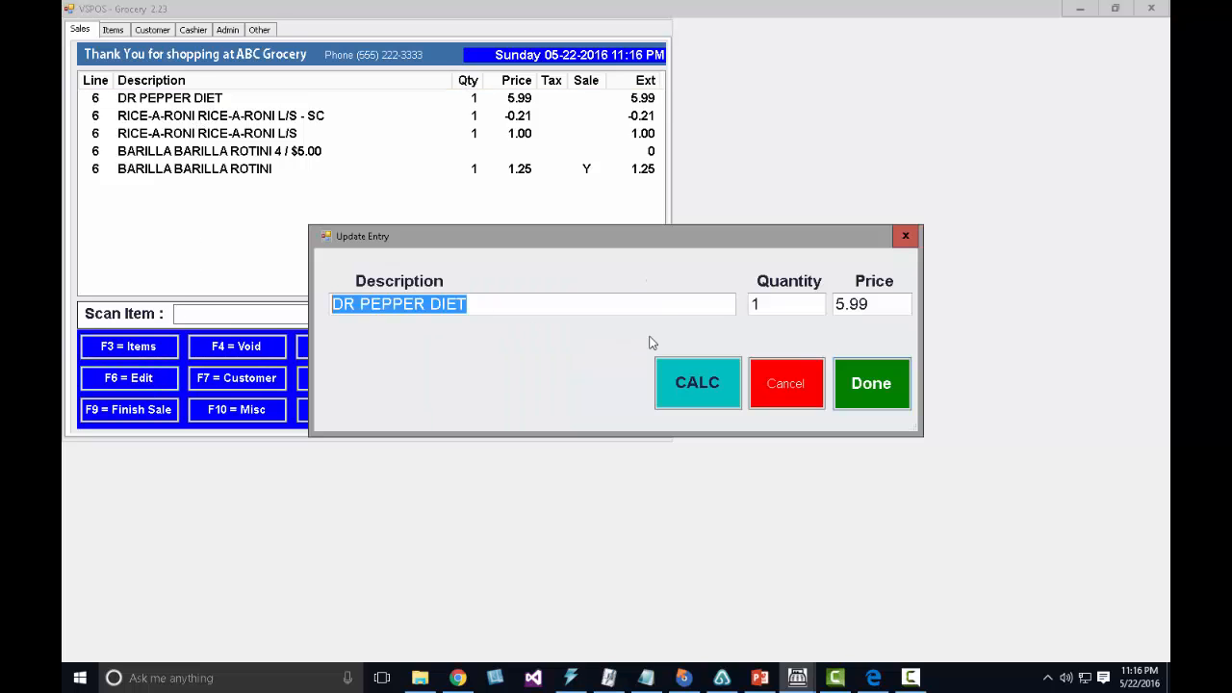
pyautogui.click(836, 304)
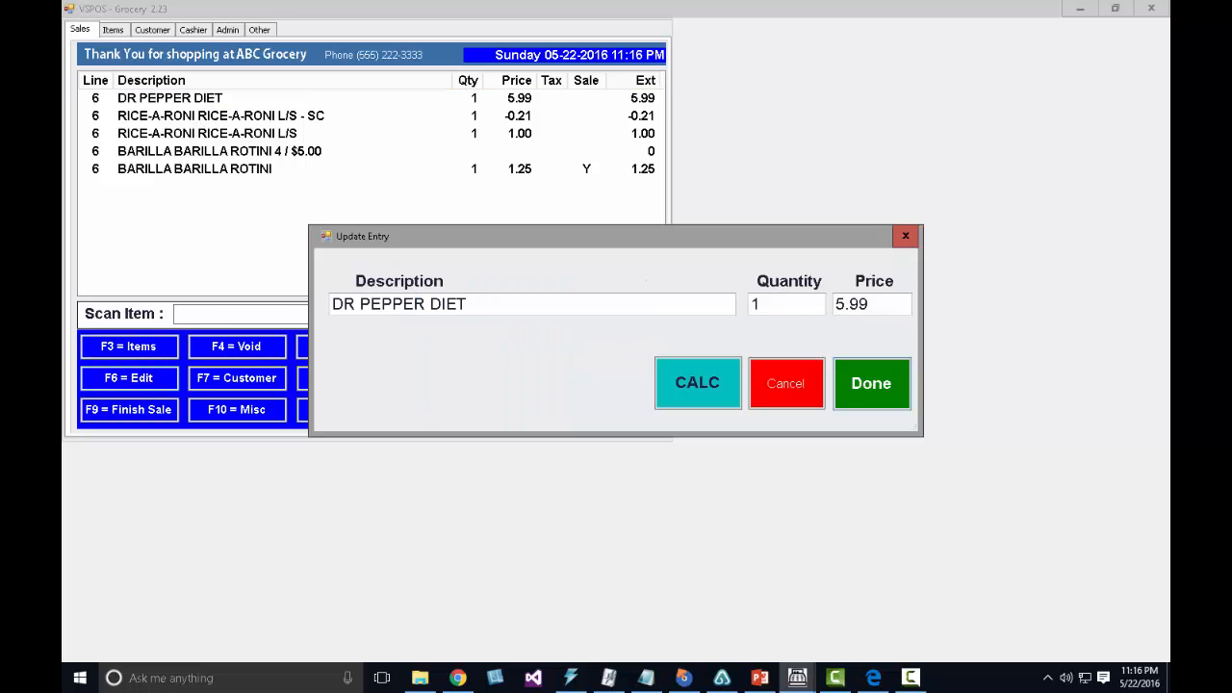
pyautogui.write('-')
pyautogui.click(866, 383)
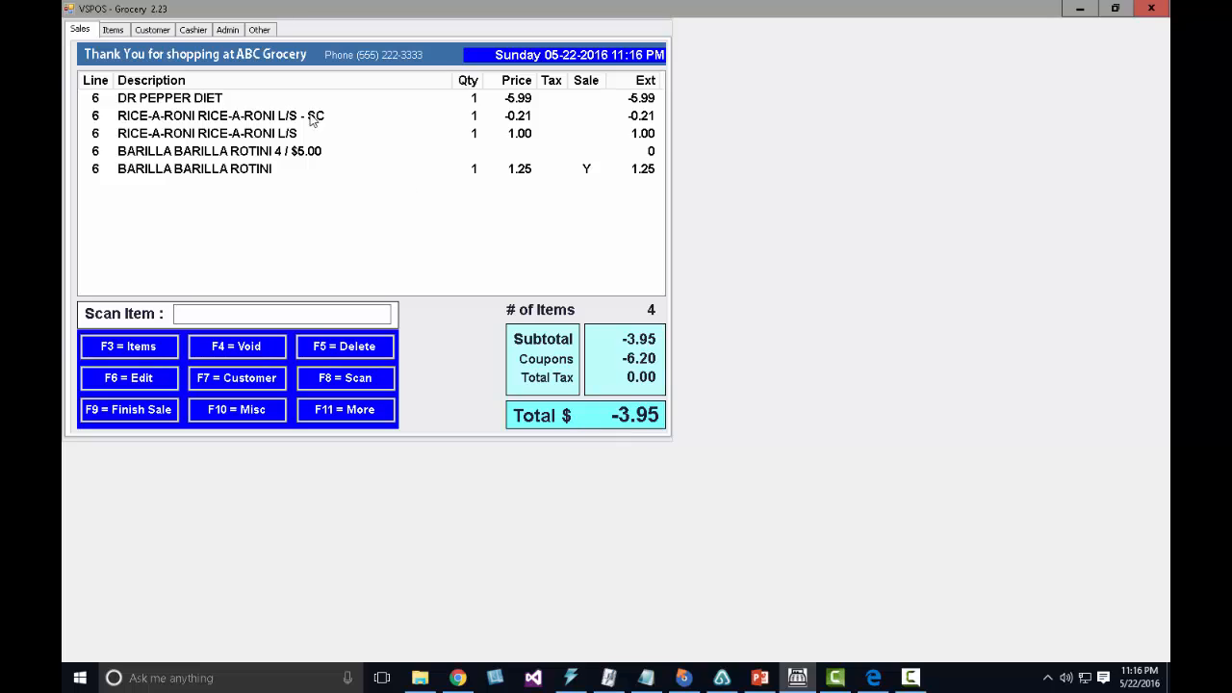
pyautogui.click(243, 99)
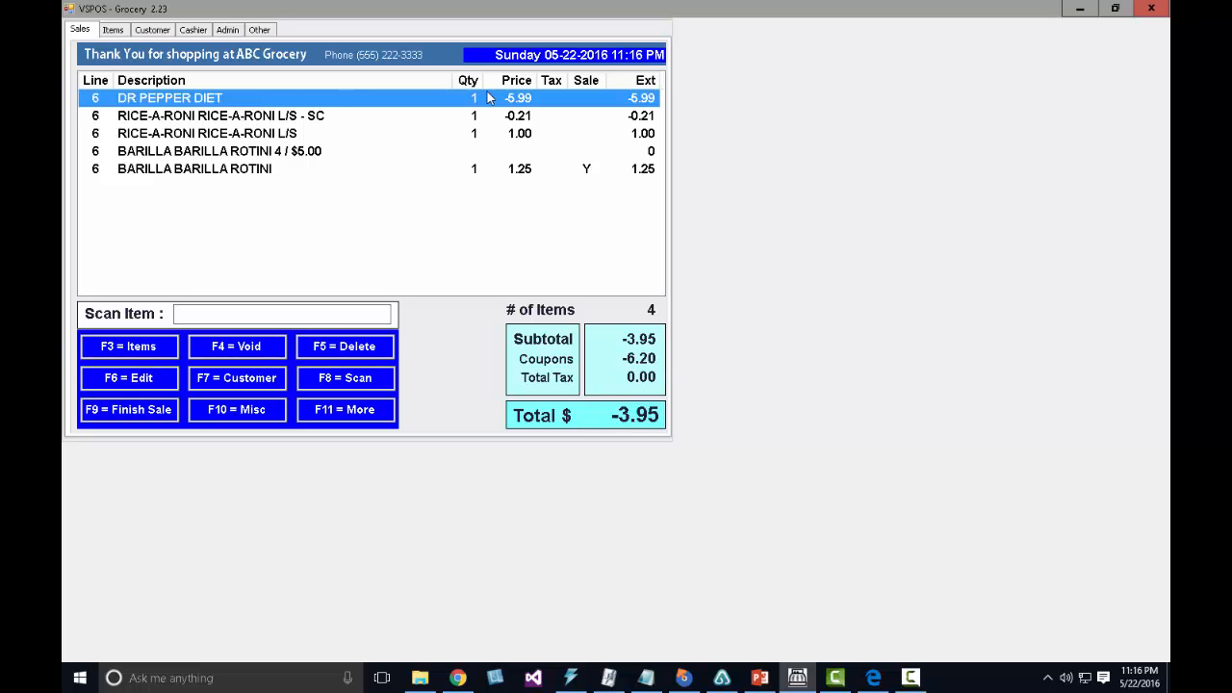
# Add an 8.50 Miscellaneous item via F10 Misc, bringing the sale to $4.55
pyautogui.click(256, 416)
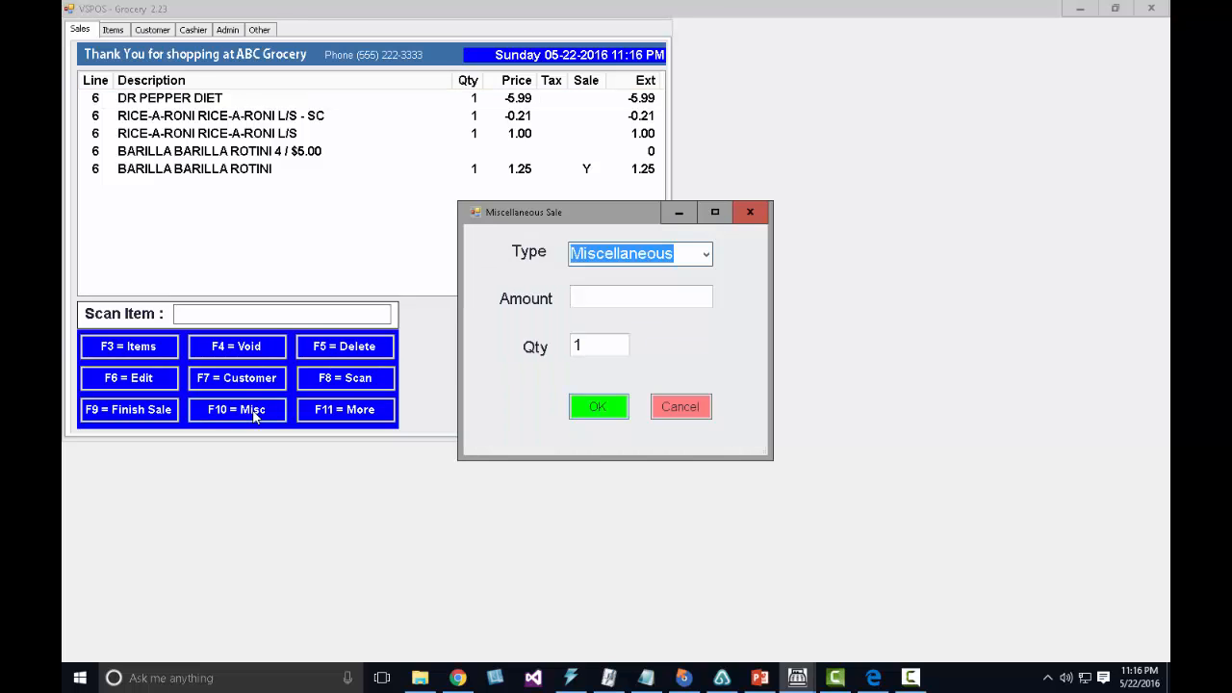
pyautogui.click(640, 296)
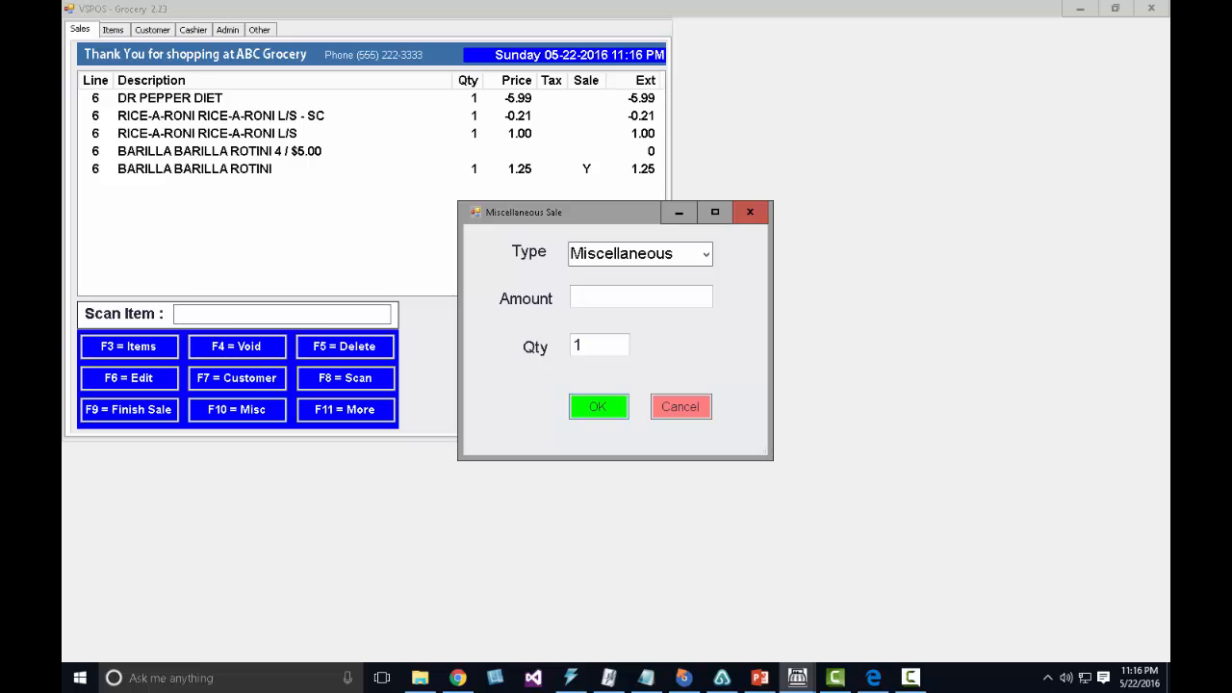
pyautogui.write('8.5')
pyautogui.press('Tab')
pyautogui.press('Return')
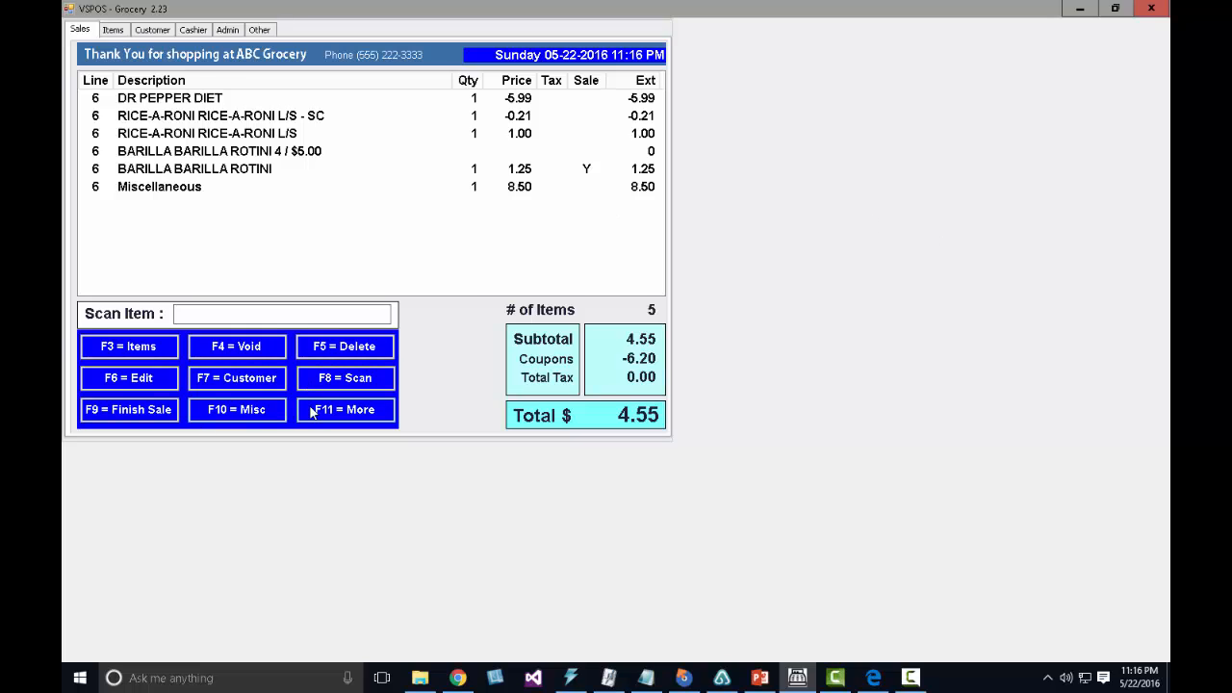
# Pick a client from the F7 Customer list and assign them with Select Client
pyautogui.click(252, 385)
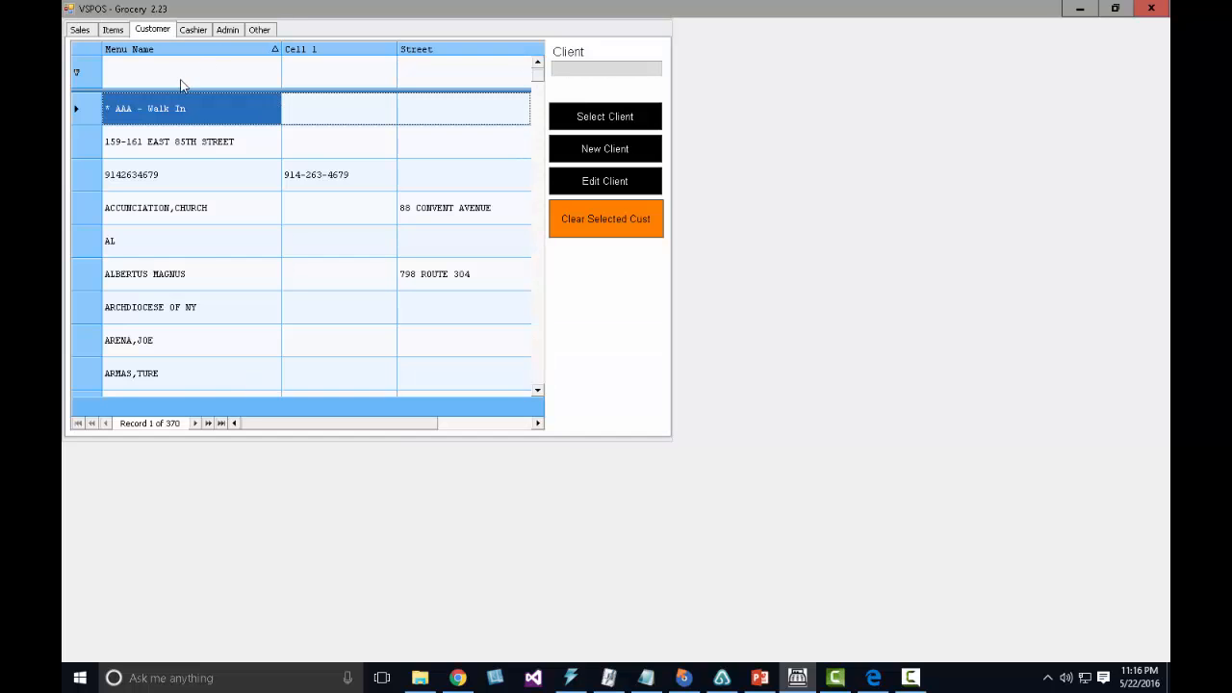
pyautogui.click(193, 218)
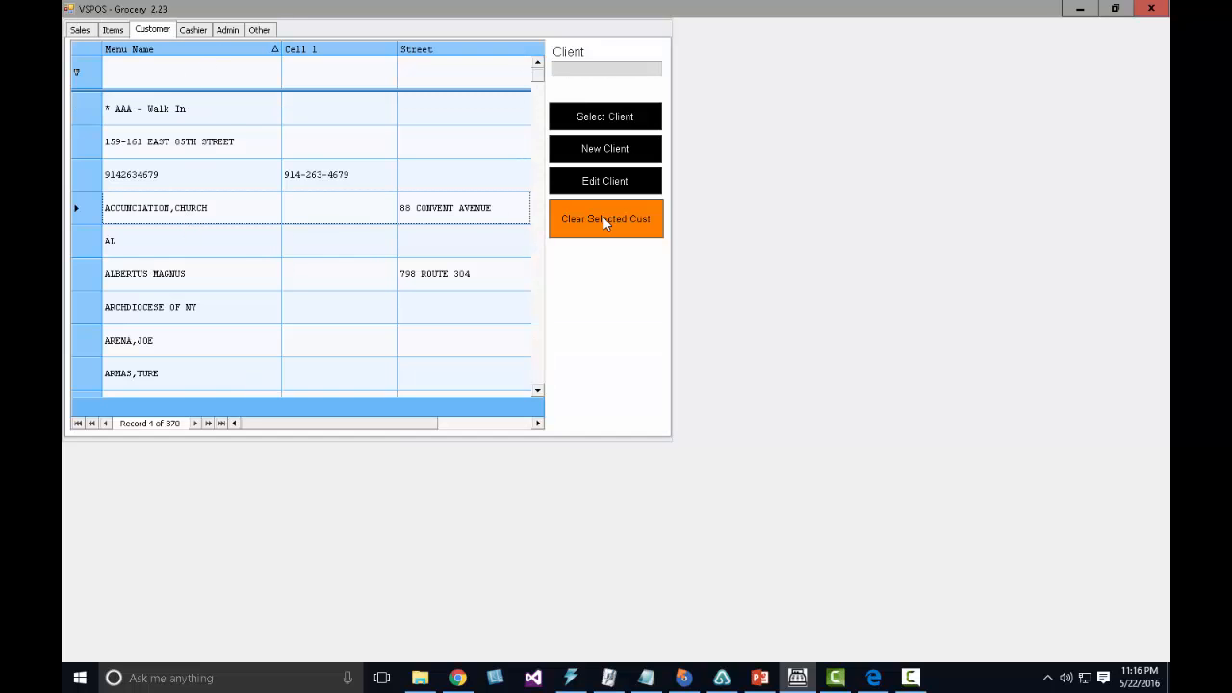
pyautogui.click(616, 115)
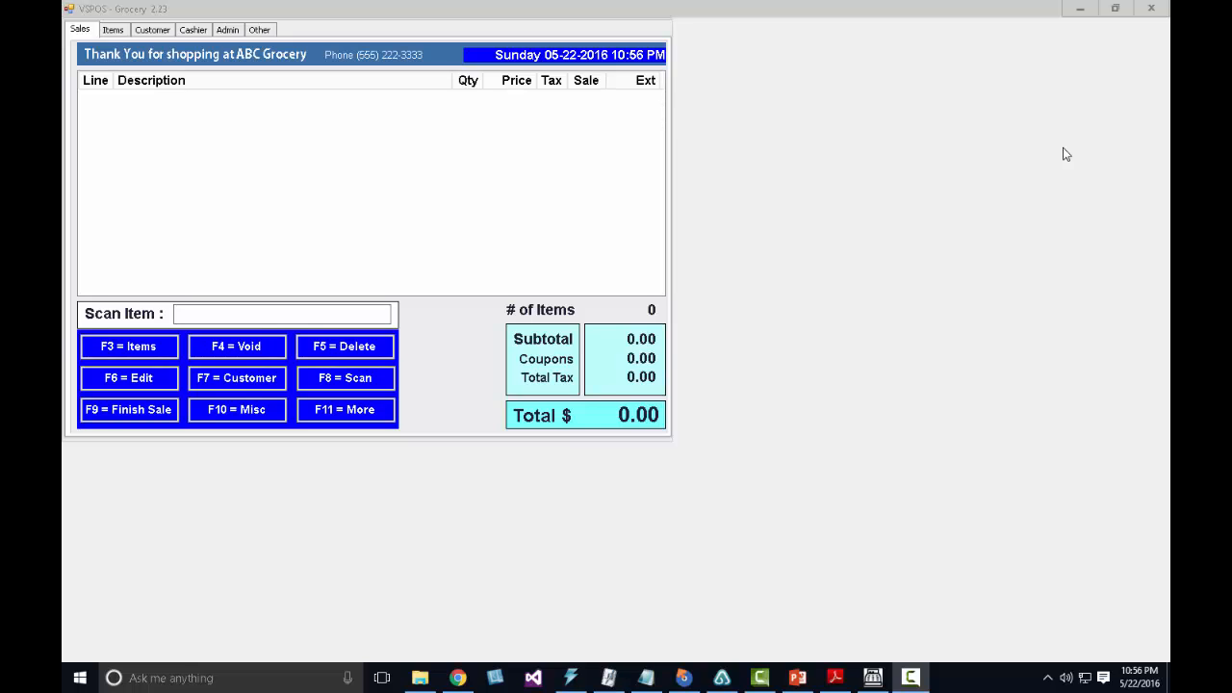
# Run the Closeout / Other End of Day Report for Today, 05-22-2016
pyautogui.click(360, 409)
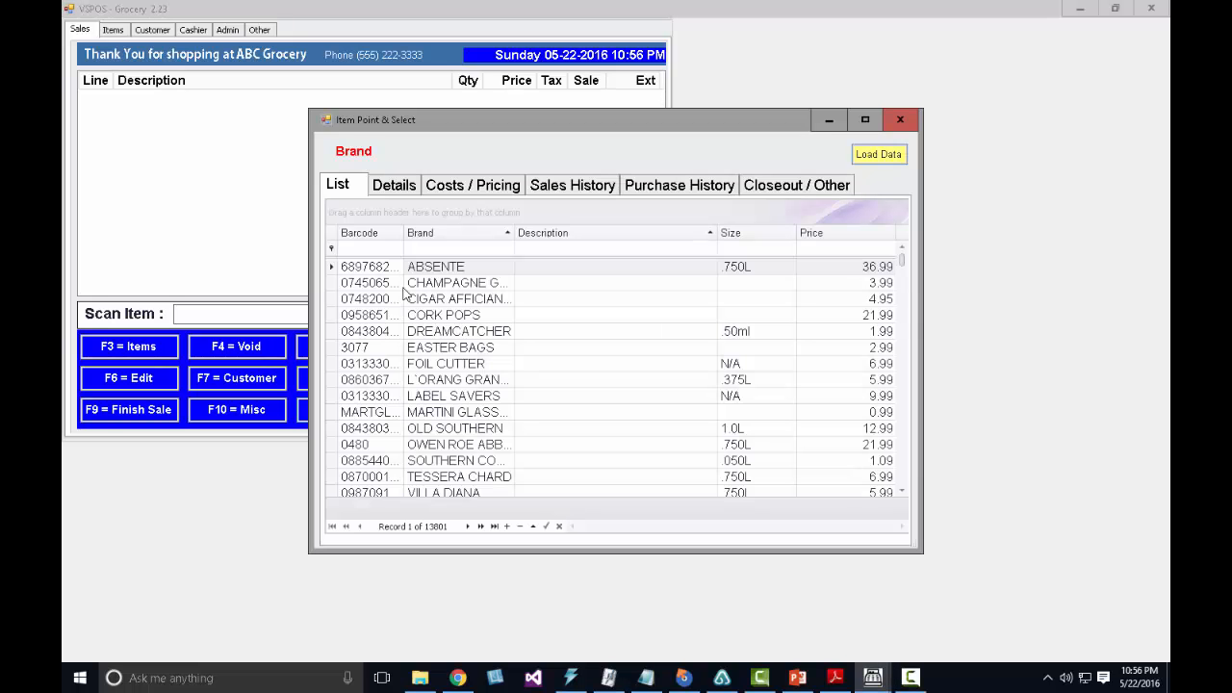
pyautogui.click(393, 247)
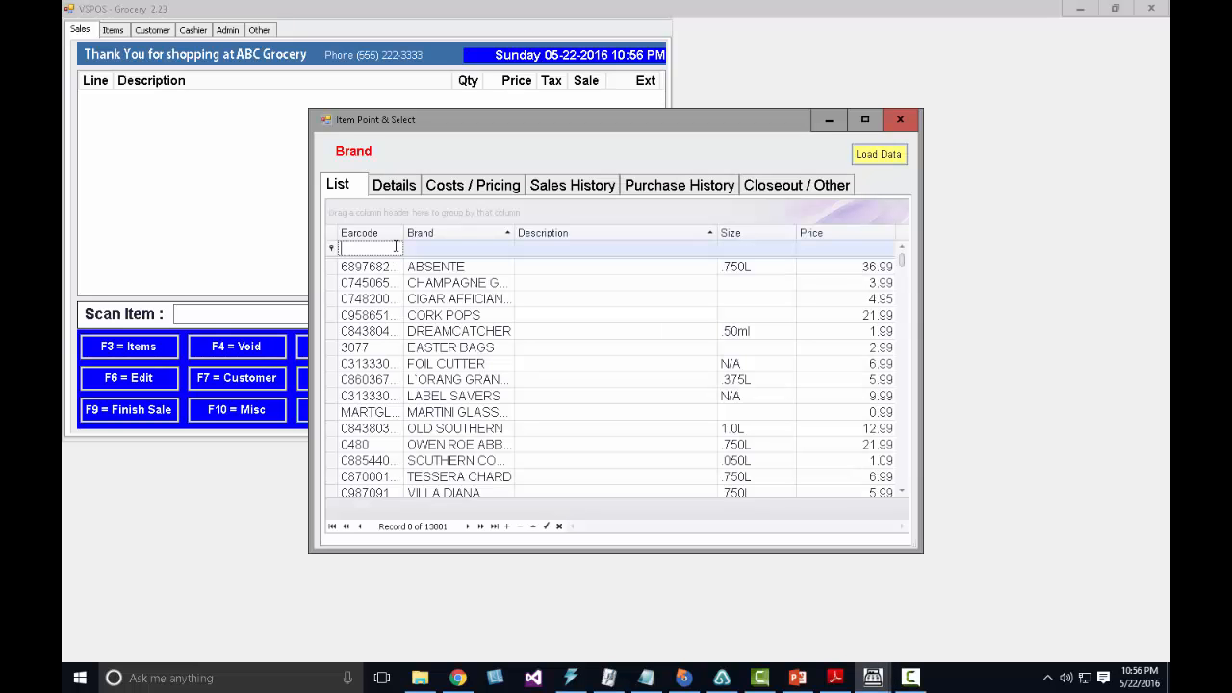
pyautogui.click(755, 184)
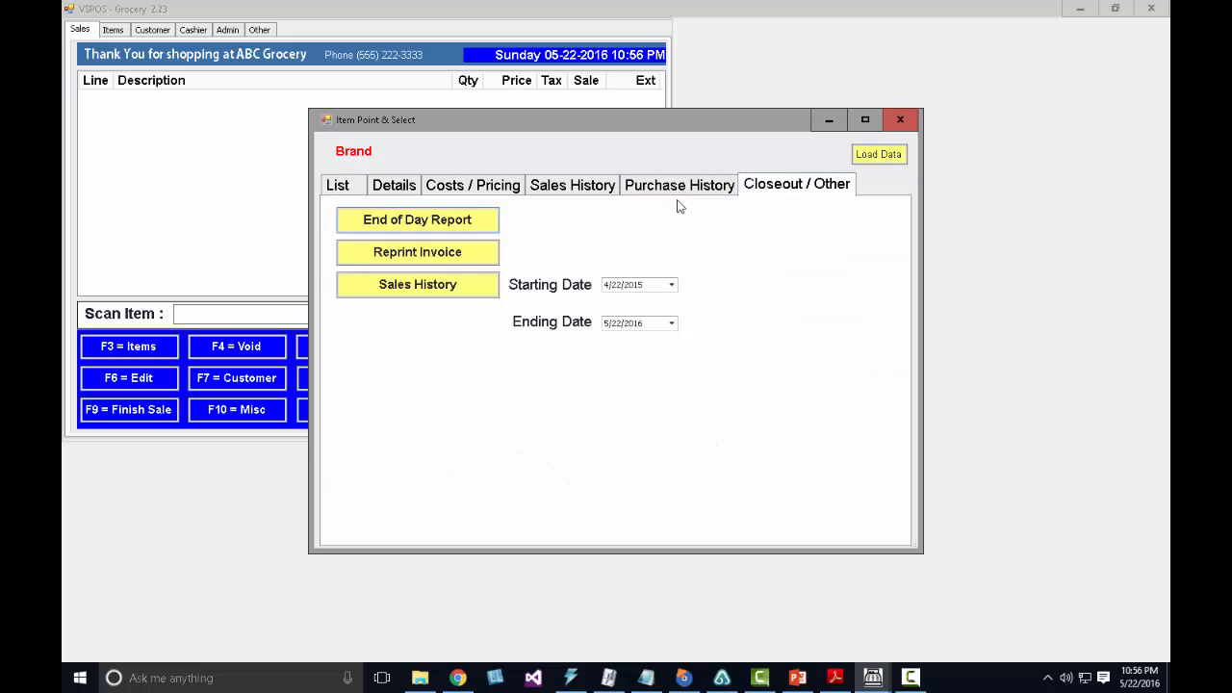
pyautogui.click(452, 221)
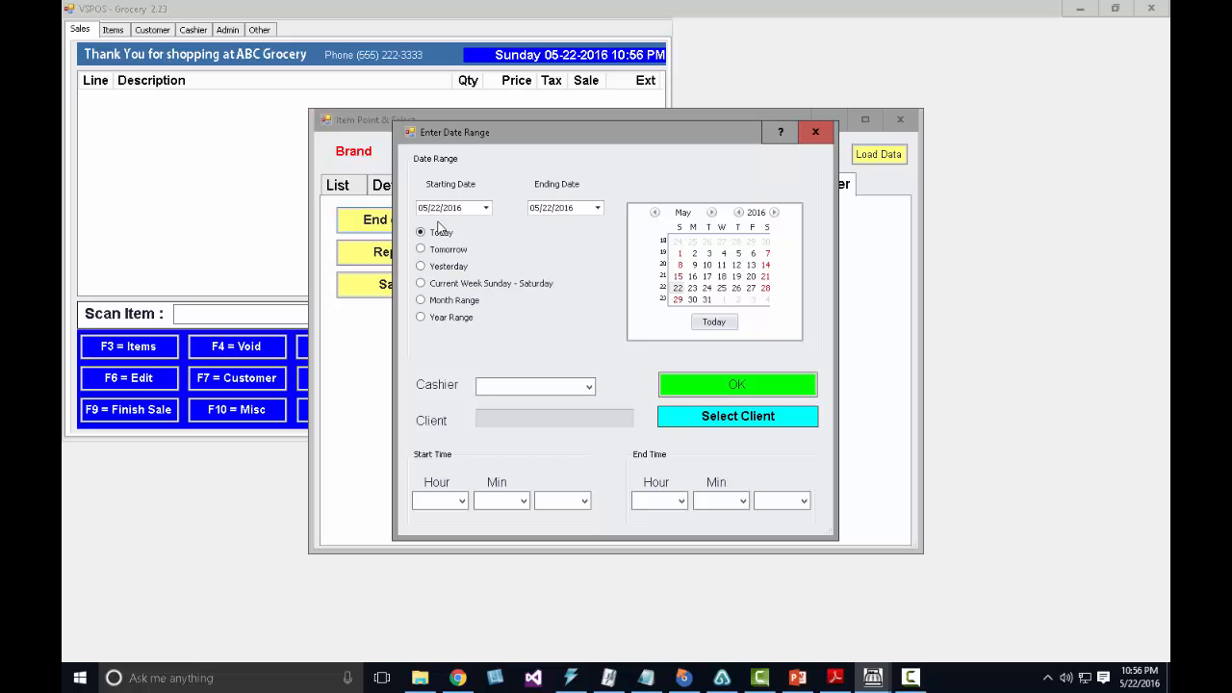
pyautogui.click(693, 395)
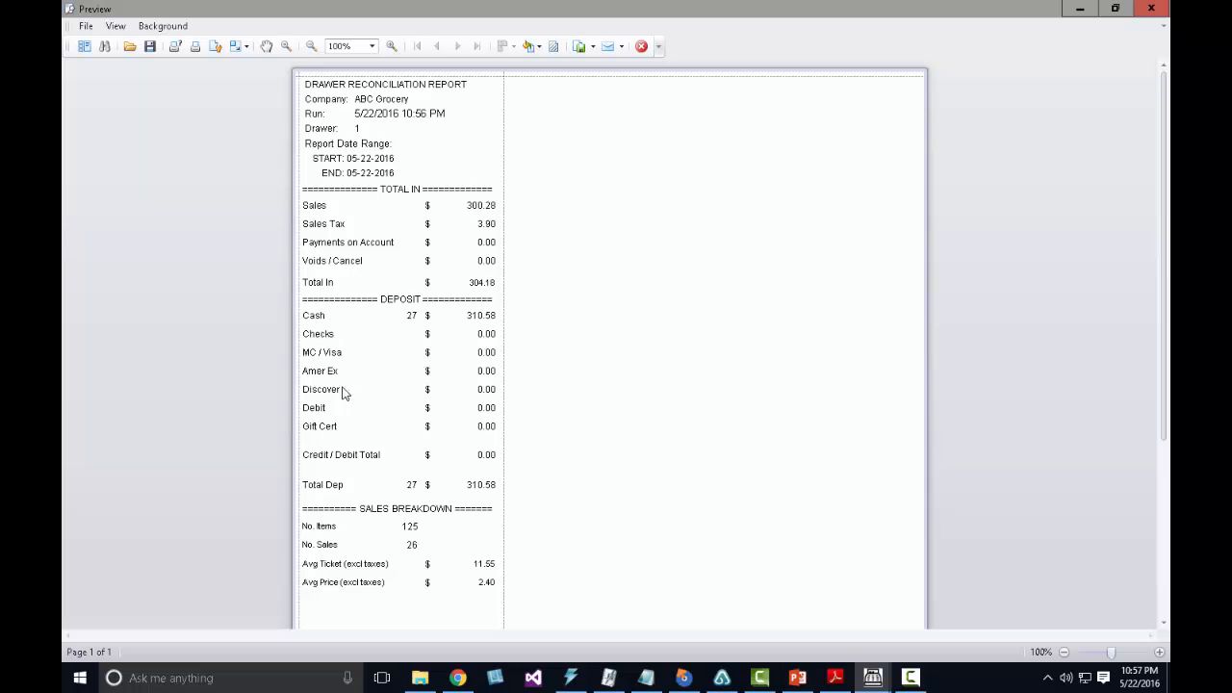
# Scroll through the drawer report preview (Sales $300.28), then close the preview
pyautogui.scroll(-3, 339, 426)
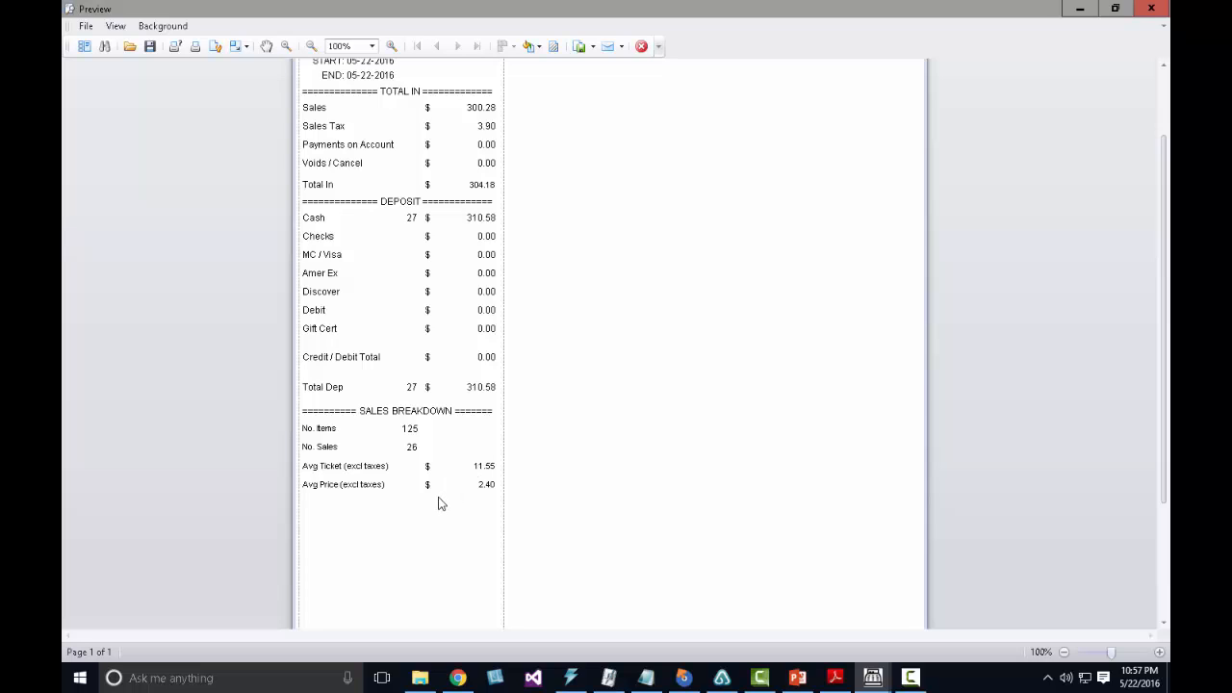
pyautogui.scroll(1, 439, 503)
pyautogui.scroll(1, 439, 503)
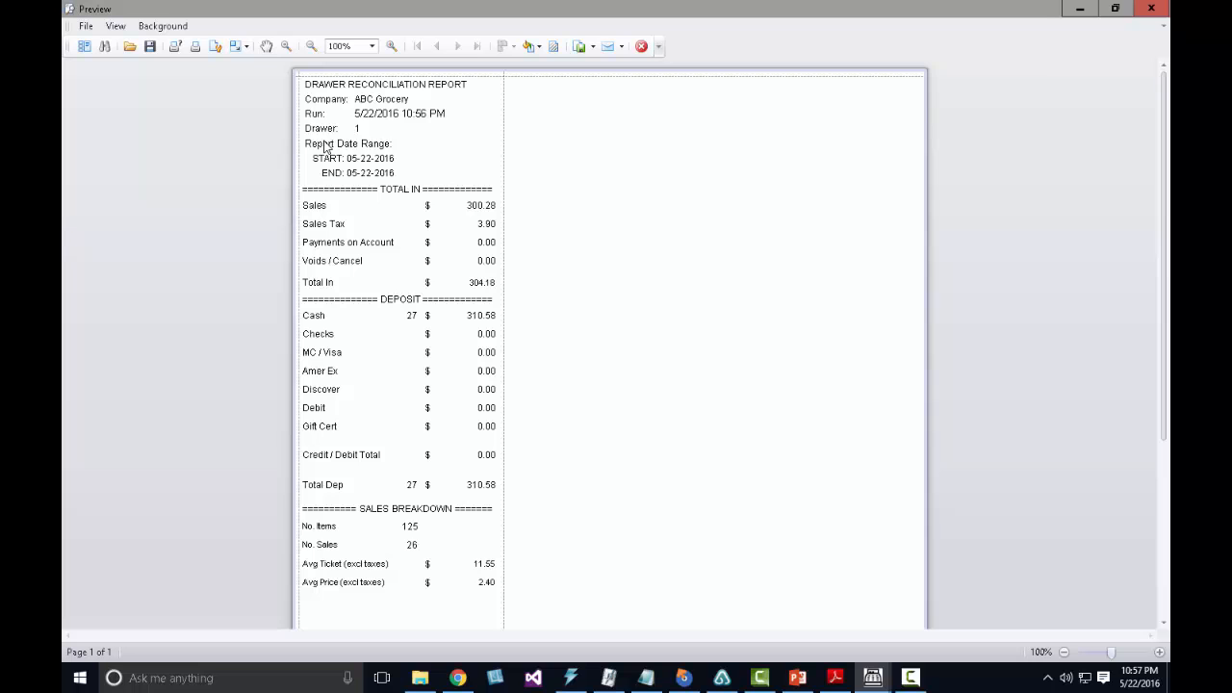
pyautogui.click(641, 47)
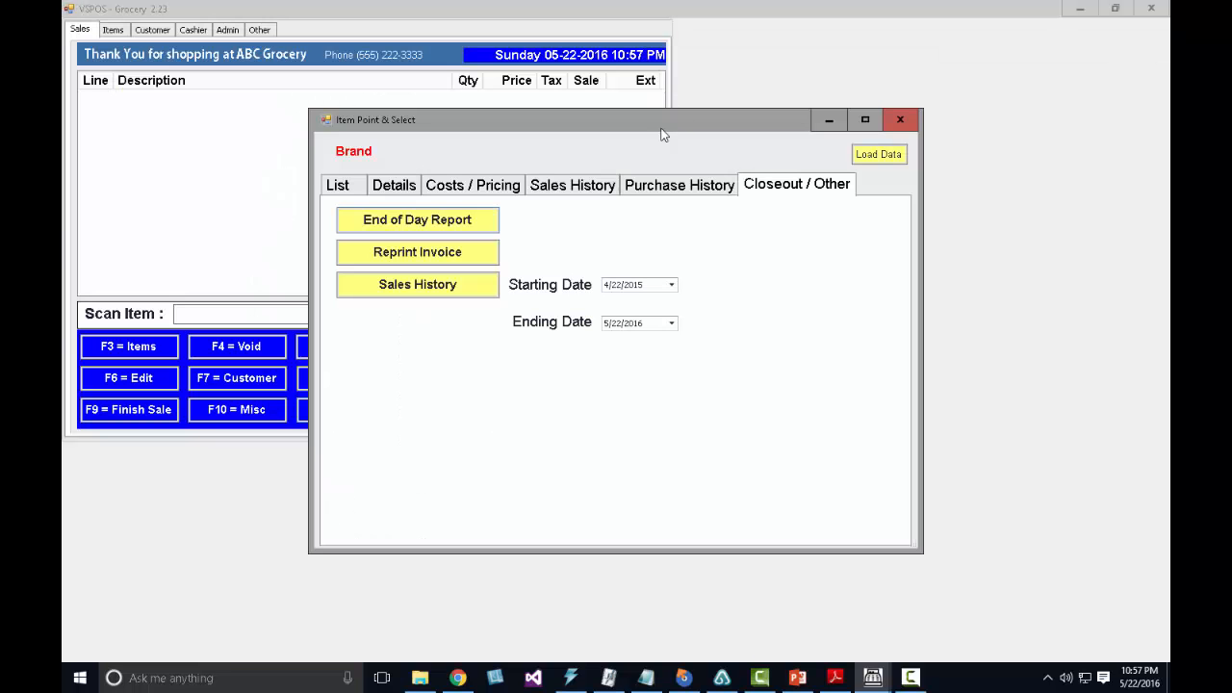
# Close the item lookup window and open Admin > Sales History
pyautogui.click(341, 185)
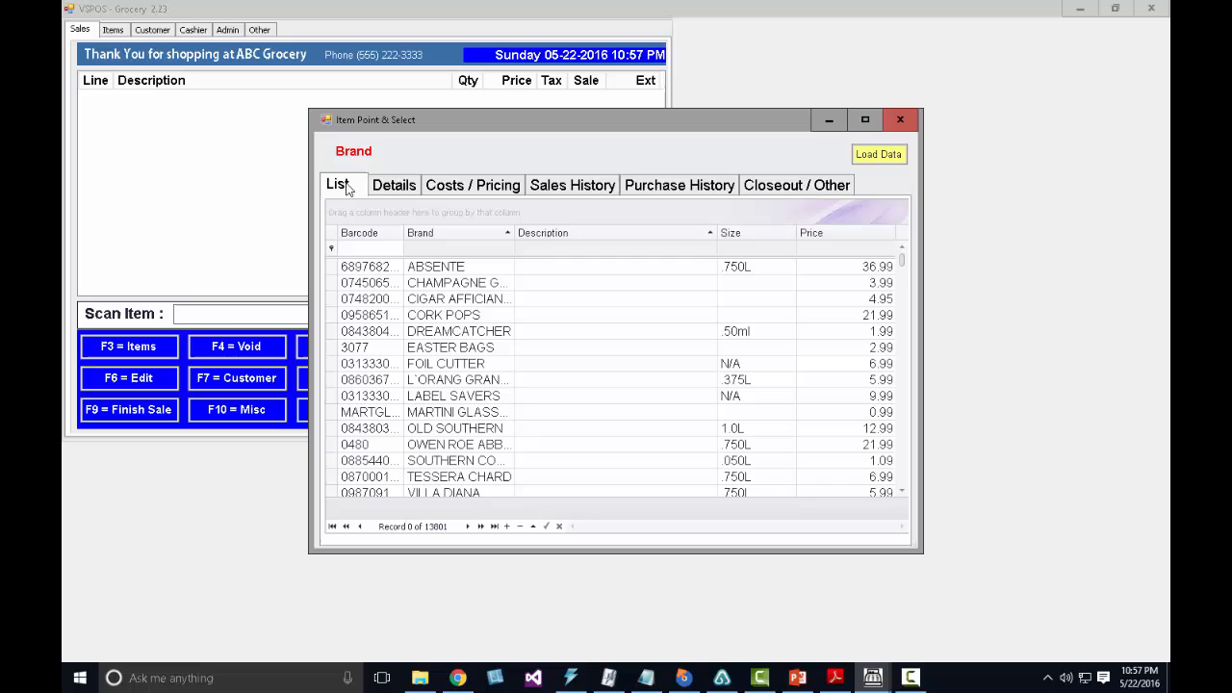
pyautogui.click(899, 120)
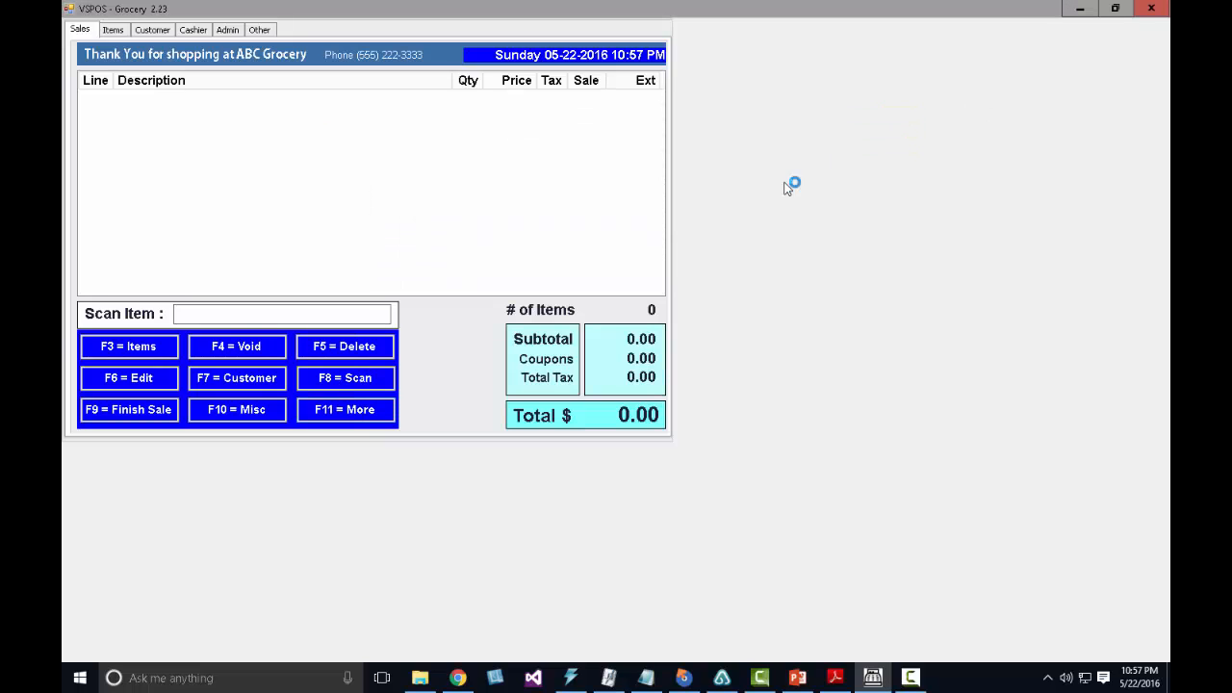
pyautogui.click(236, 29)
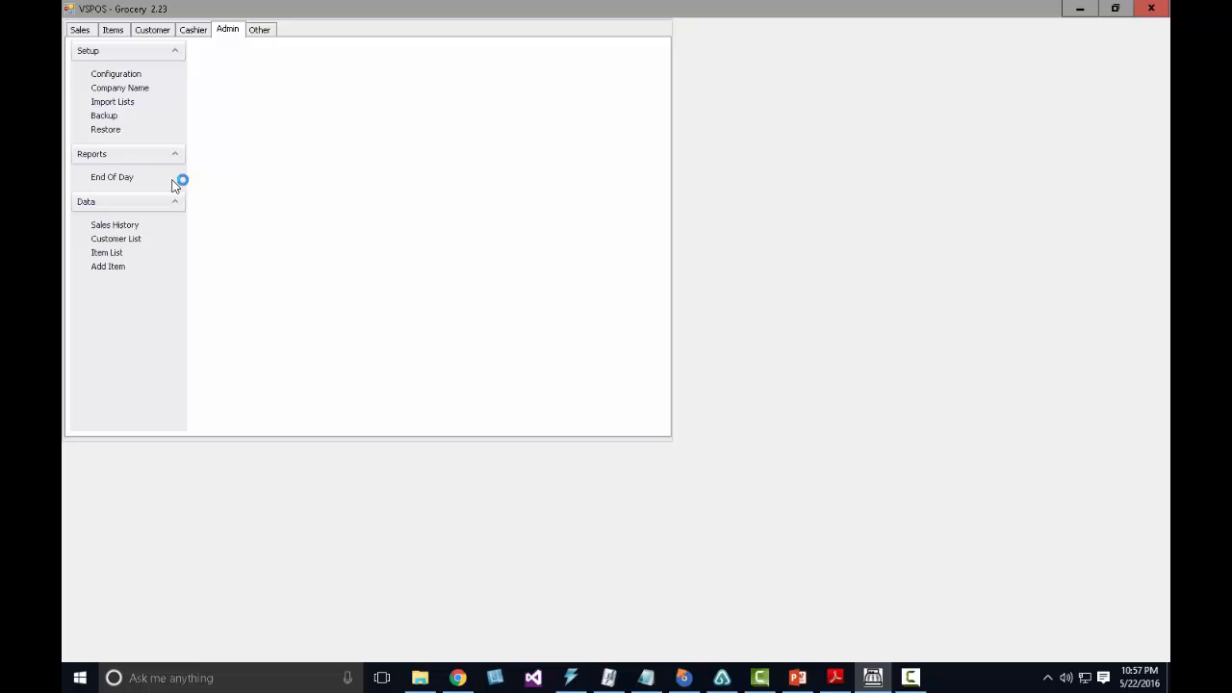
pyautogui.click(112, 227)
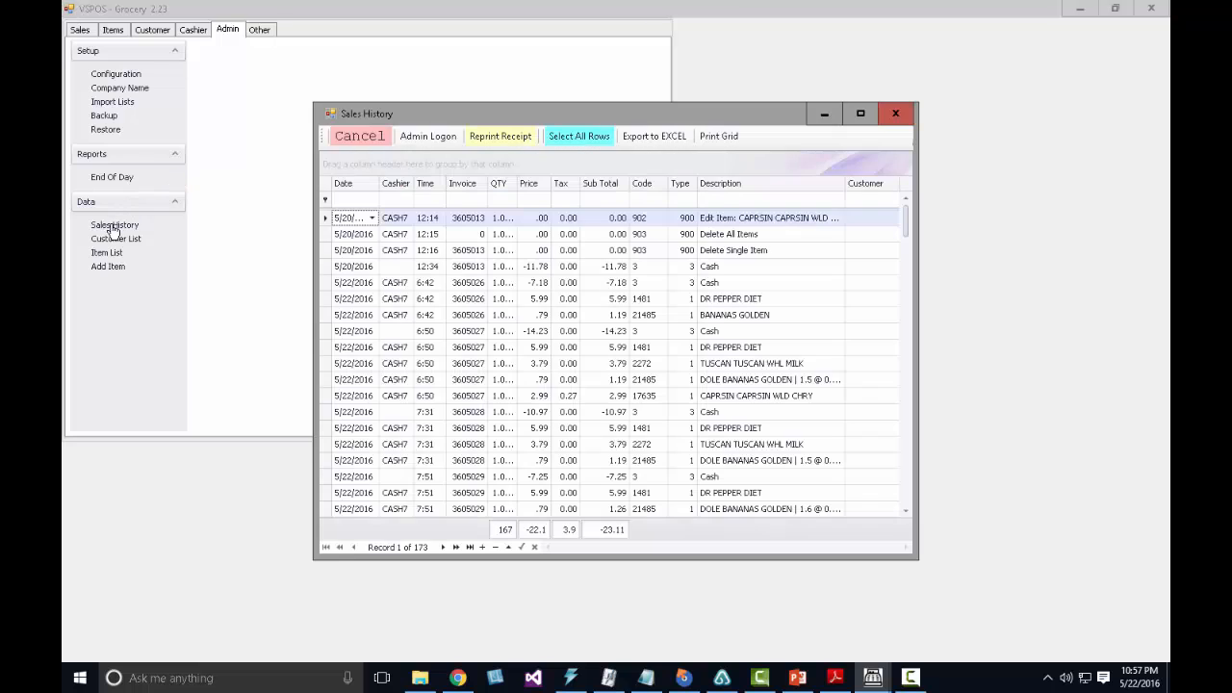
pyautogui.click(861, 115)
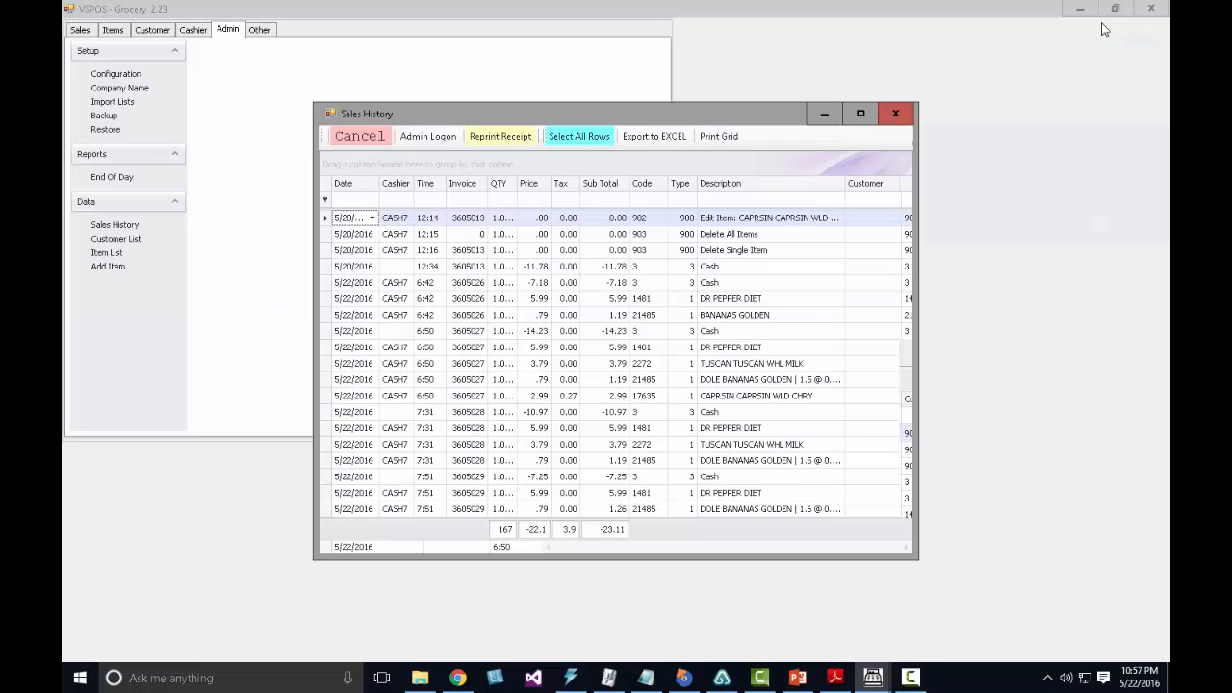
pyautogui.click(1116, 11)
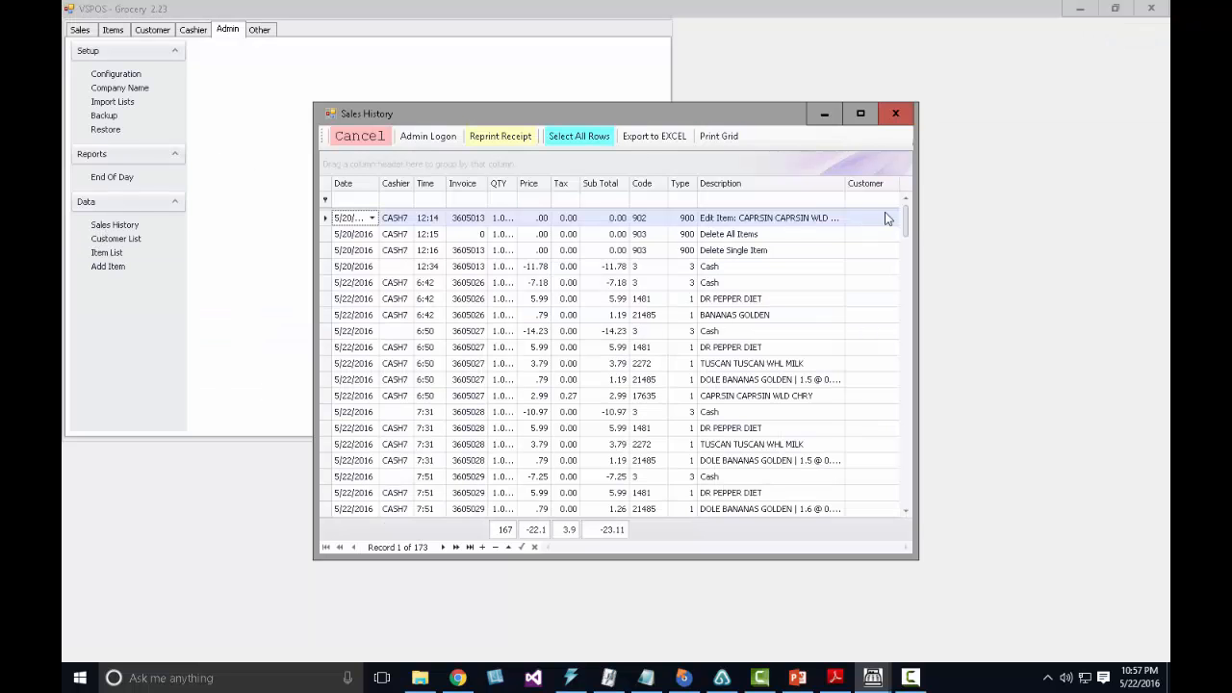
# Reprint the receipt for the 10:53 RICE-A-RONI L/S - SC sale, invoice 3605052
pyautogui.moveTo(904, 220); pyautogui.dragTo(893, 476)
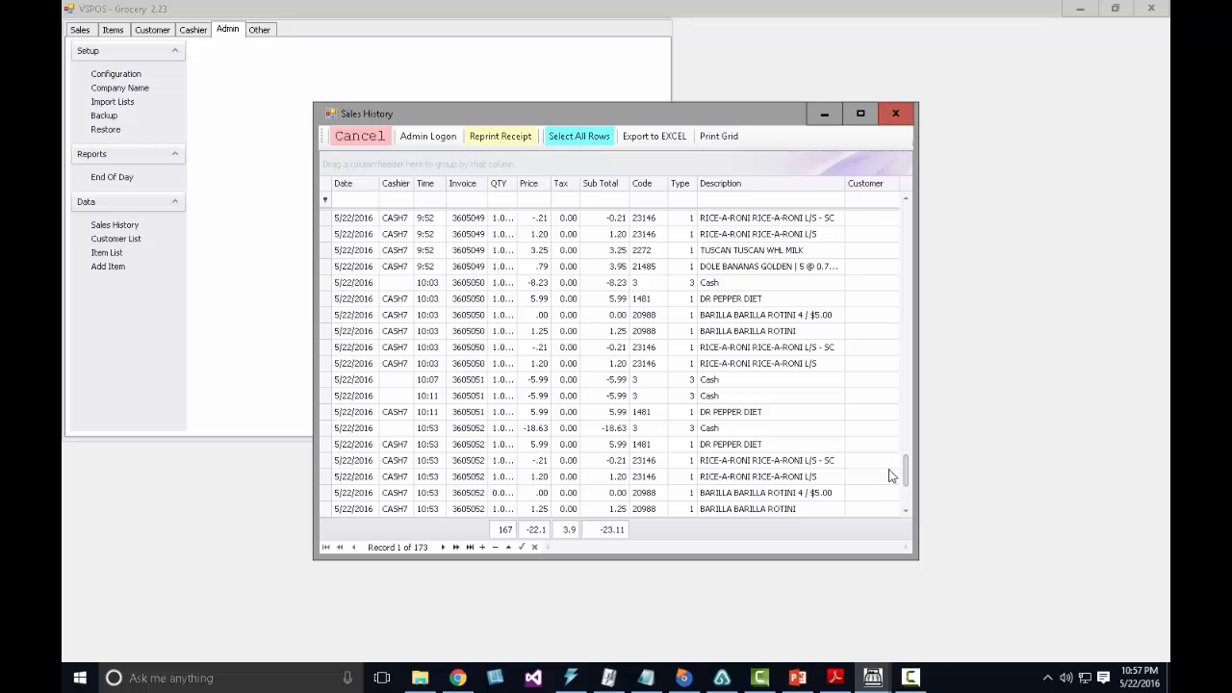
pyautogui.click(829, 461)
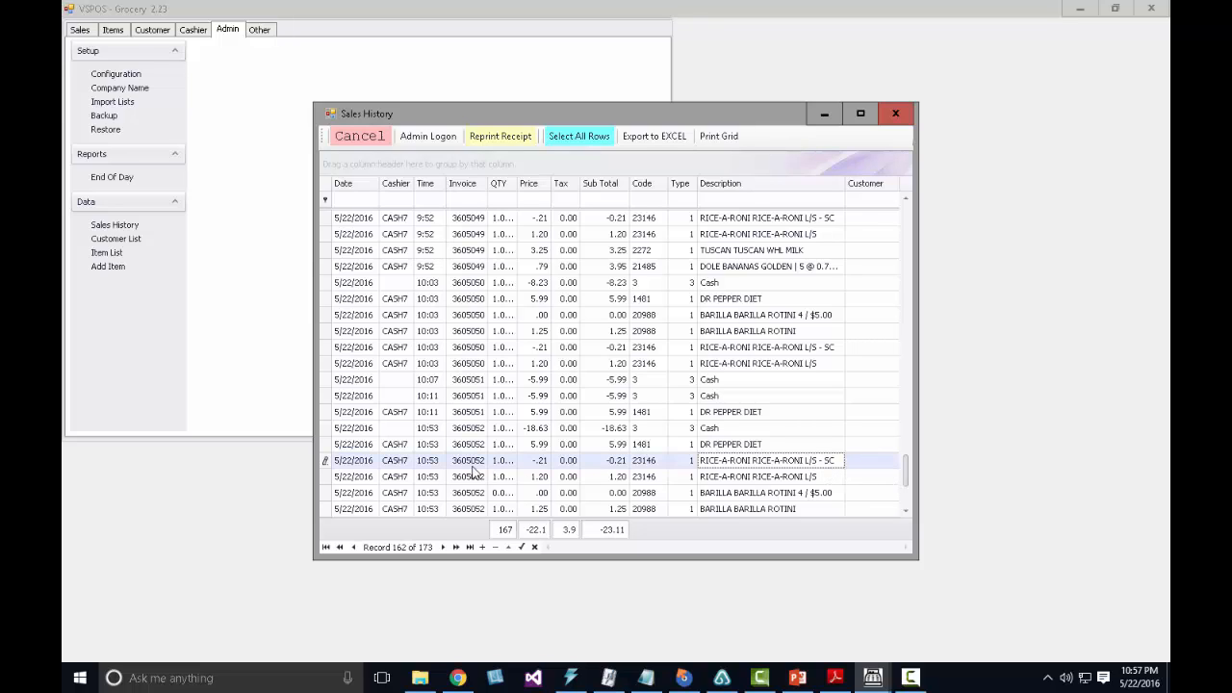
pyautogui.click(500, 136)
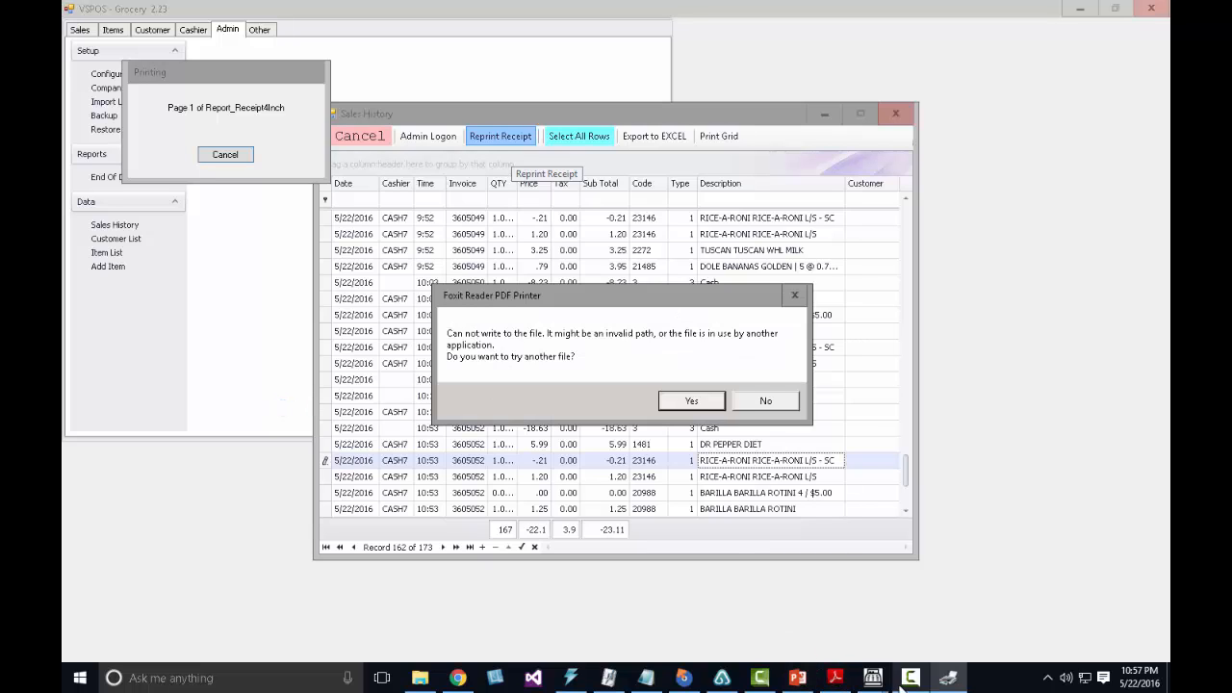
# Review the reprinted receipt in Report_Receipt4Inch.pdf, then close Adobe Reader
pyautogui.click(836, 678)
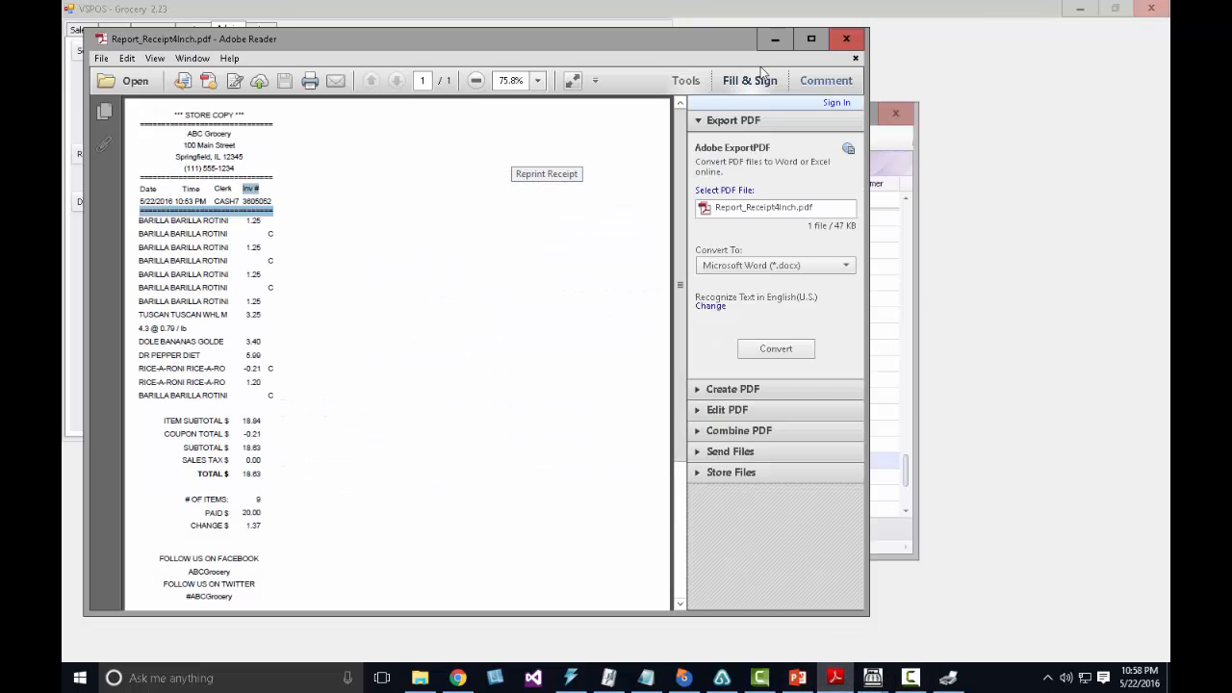
pyautogui.click(846, 39)
pyautogui.click(716, 402)
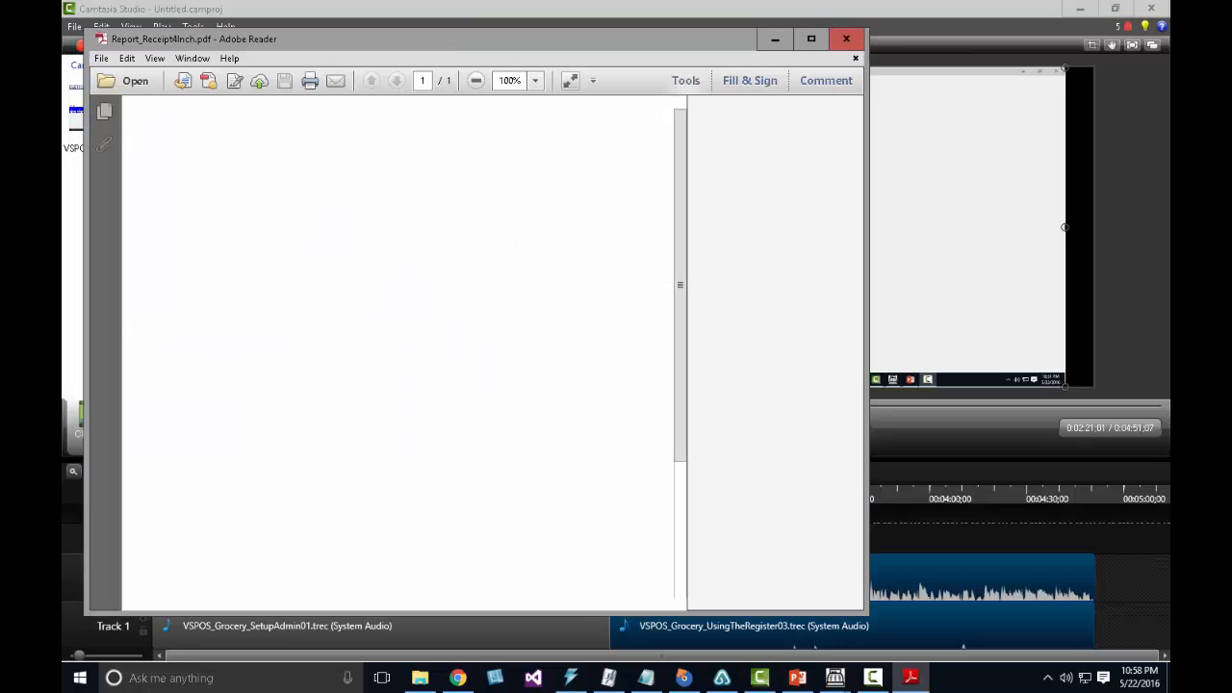
pyautogui.moveTo(484, 35); pyautogui.dragTo(608, 9)
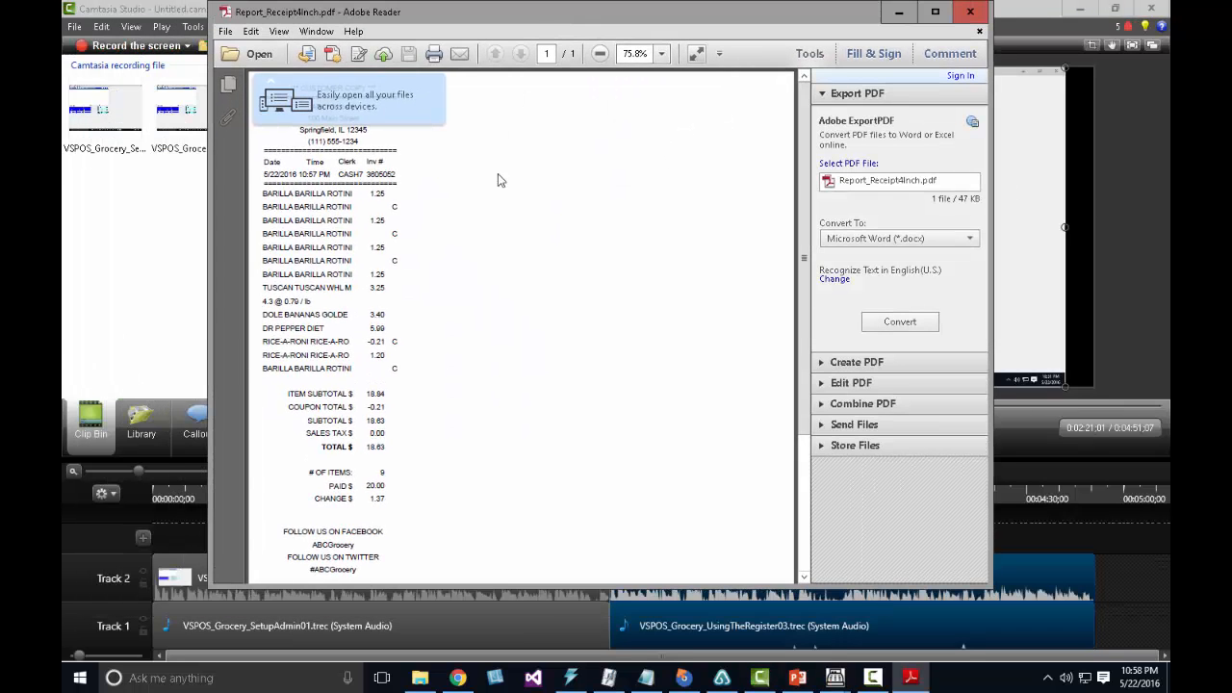
pyautogui.scroll(-2, 498, 232)
pyautogui.scroll(1, 498, 232)
pyautogui.scroll(2, 499, 231)
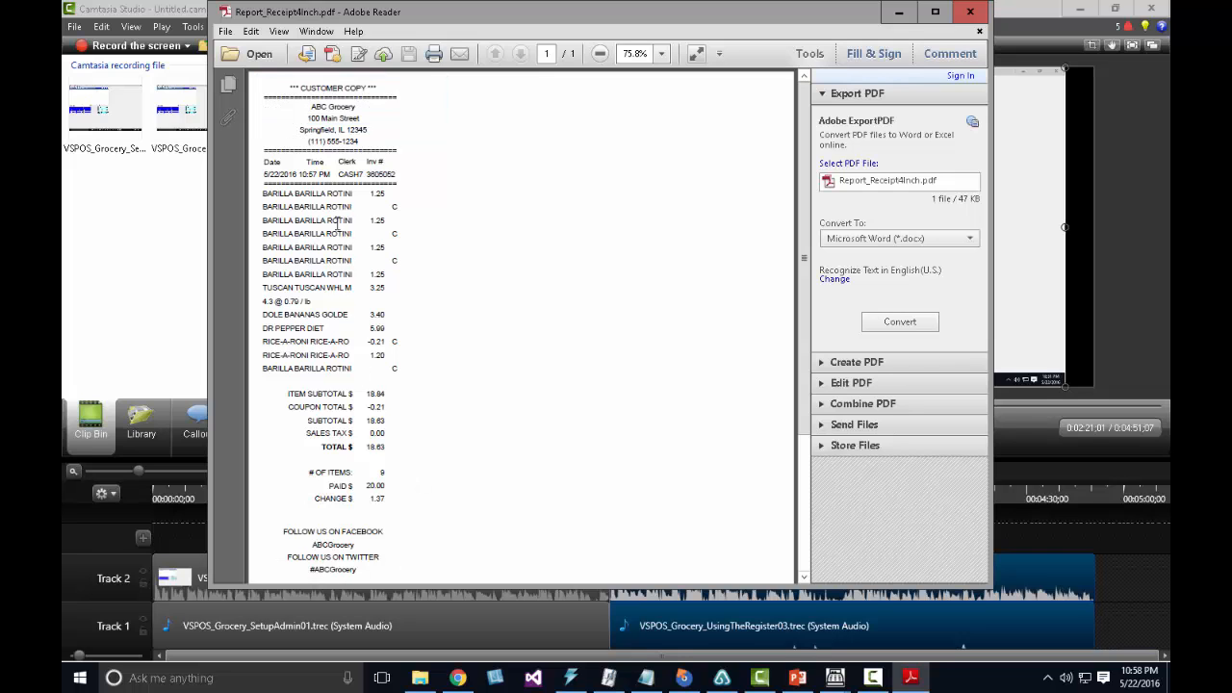
pyautogui.click(970, 12)
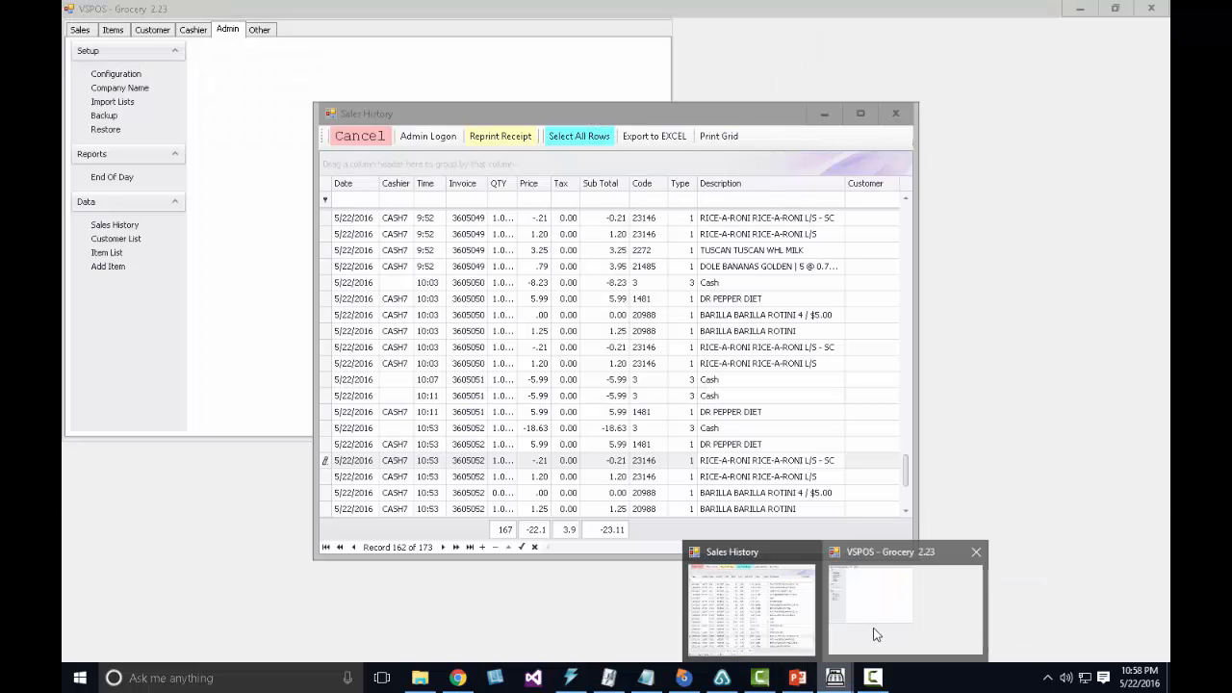
# Maximize Sales History and filter the Cashier column by 'cas'
pyautogui.click(874, 635)
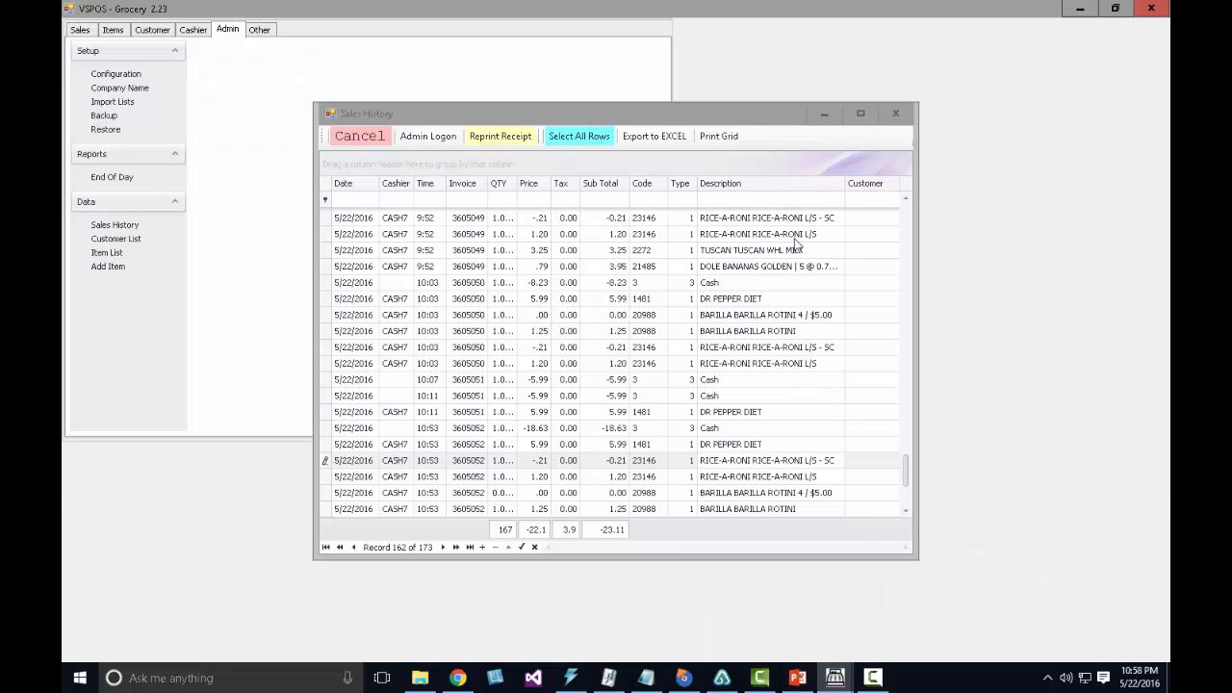
pyautogui.click(861, 113)
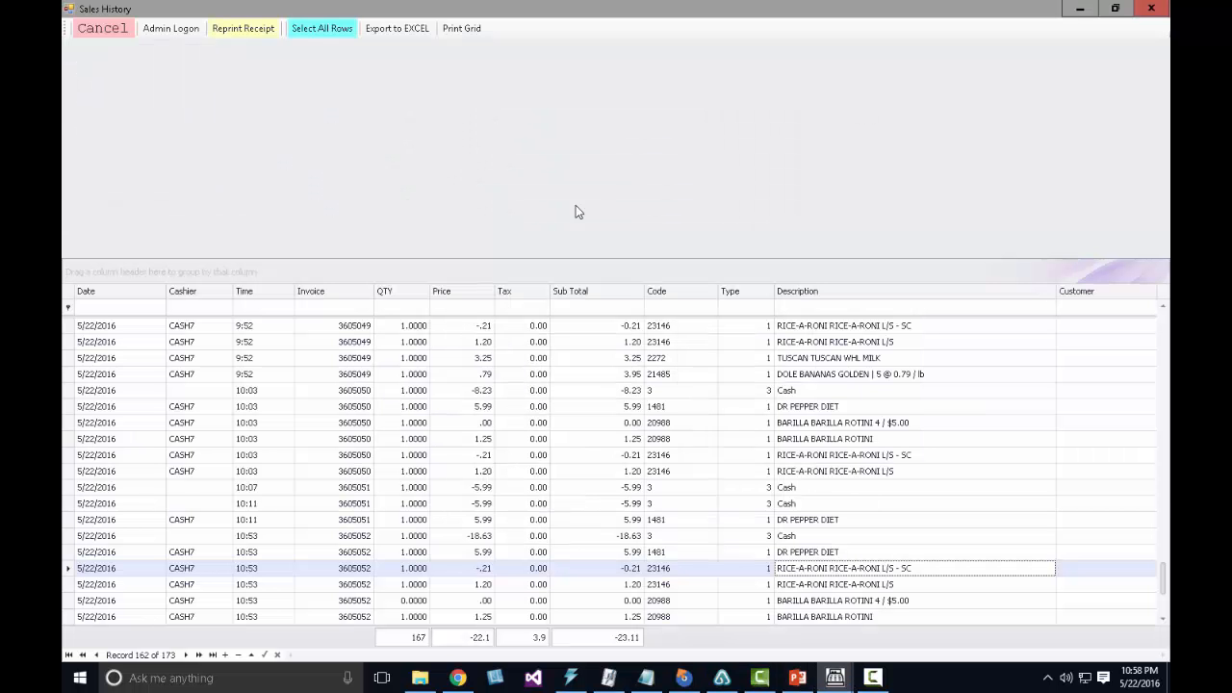
pyautogui.click(216, 308)
pyautogui.write('cash')
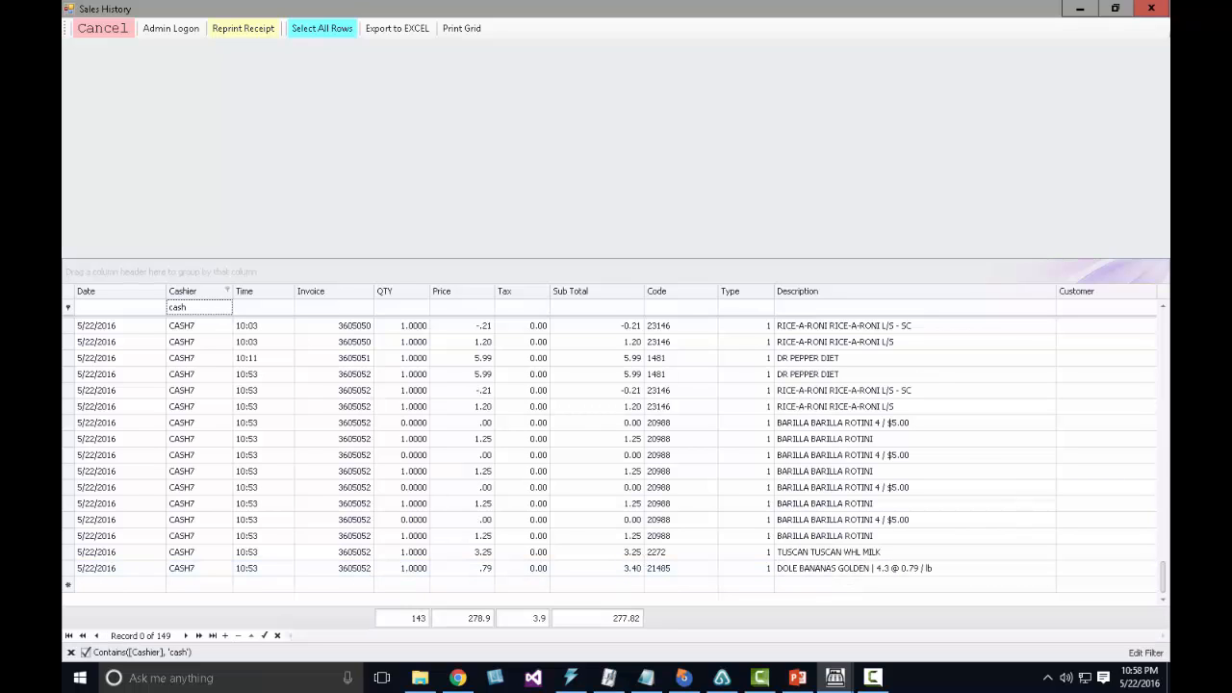
pyautogui.click(826, 470)
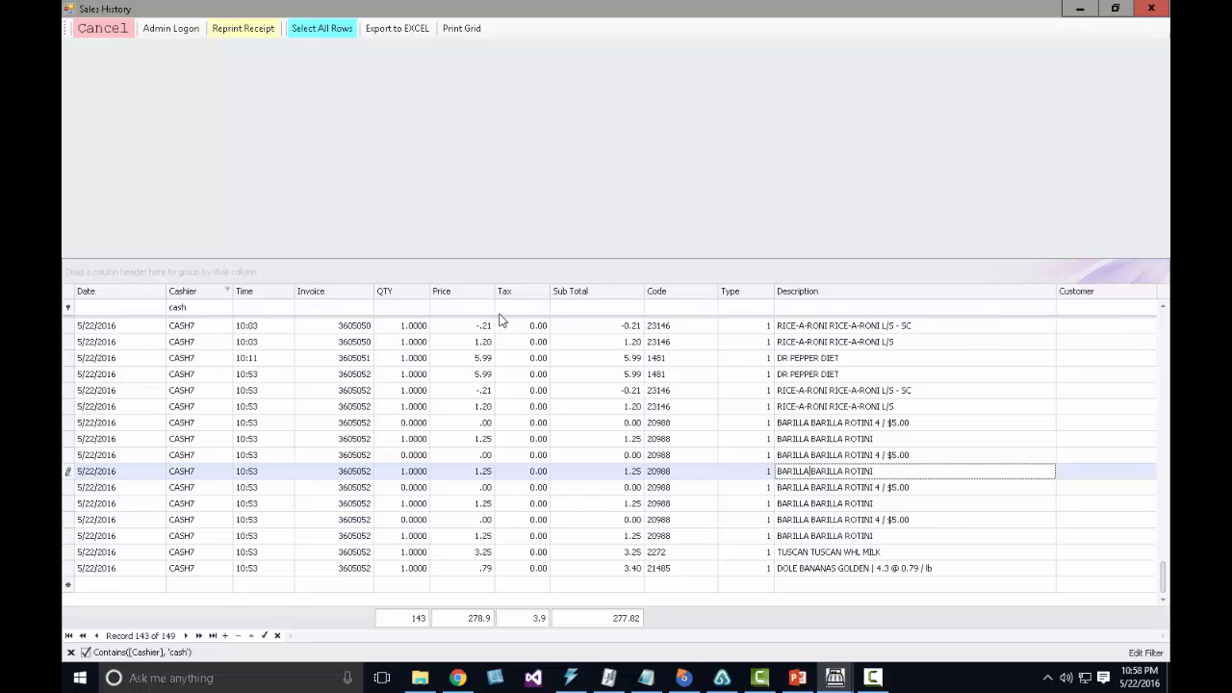
# Try a '- sc' Description filter, then clear it, leaving 149 cashier records
pyautogui.click(851, 308)
pyautogui.write('-sc')
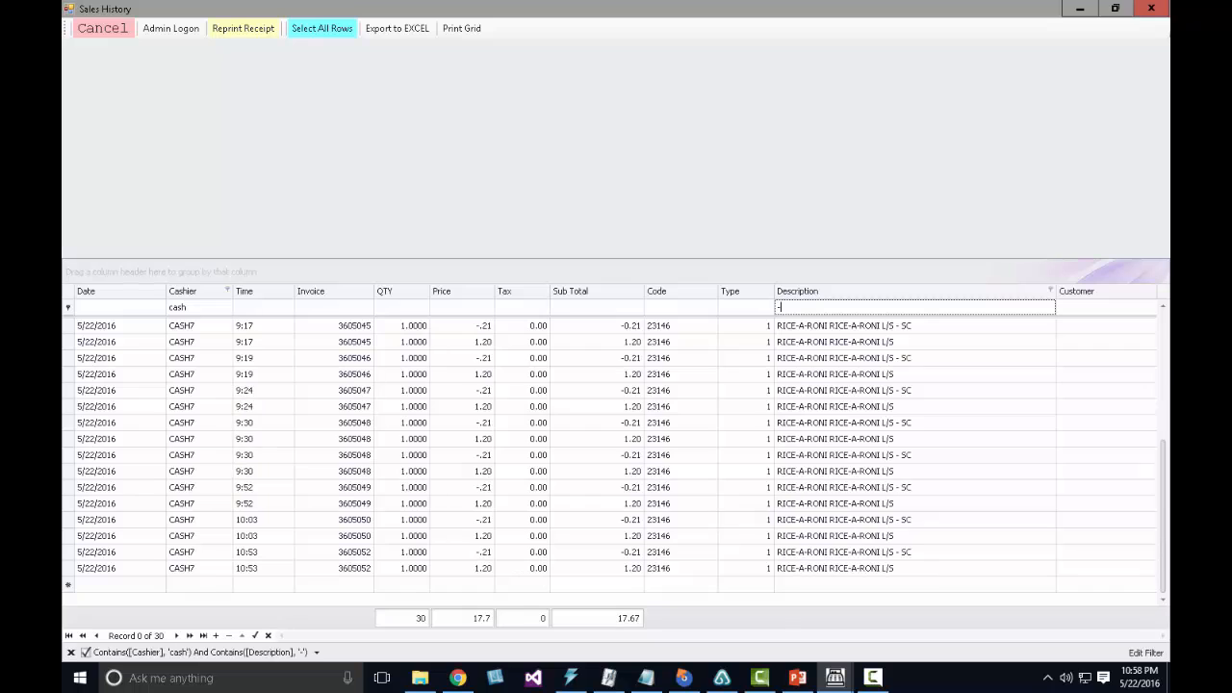
pyautogui.press('BackSpace')
pyautogui.press('BackSpace')
pyautogui.write('sc')
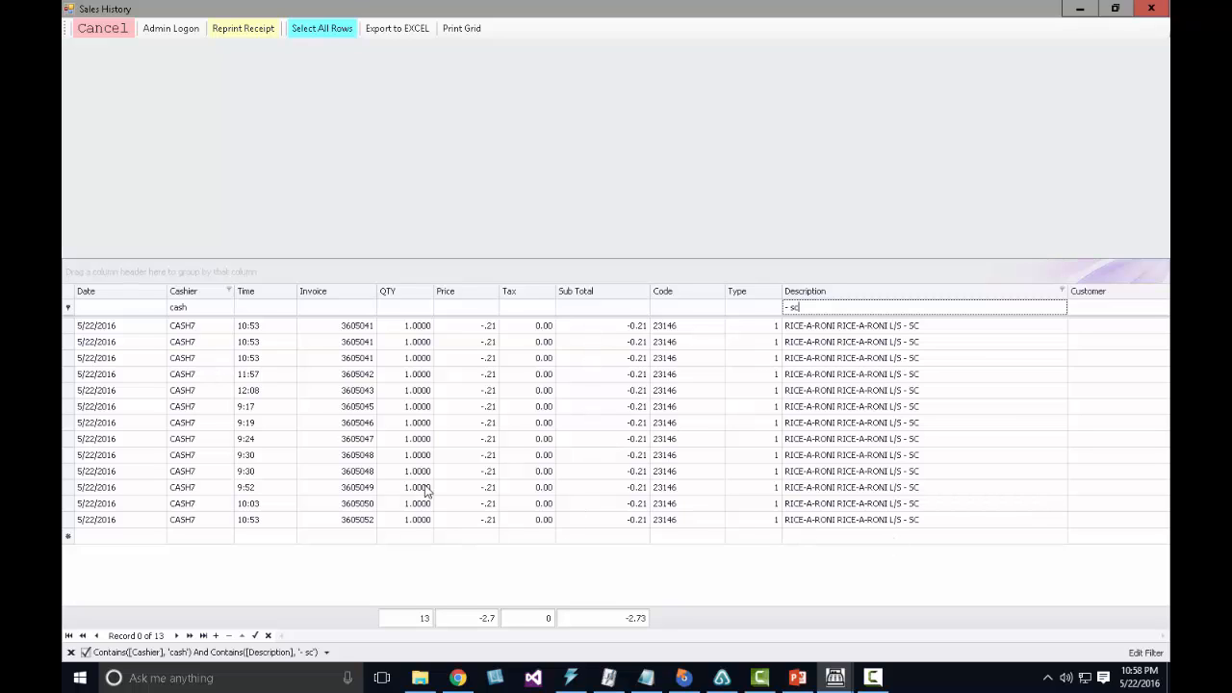
pyautogui.moveTo(811, 311); pyautogui.dragTo(779, 314)
pyautogui.press('BackSpace')
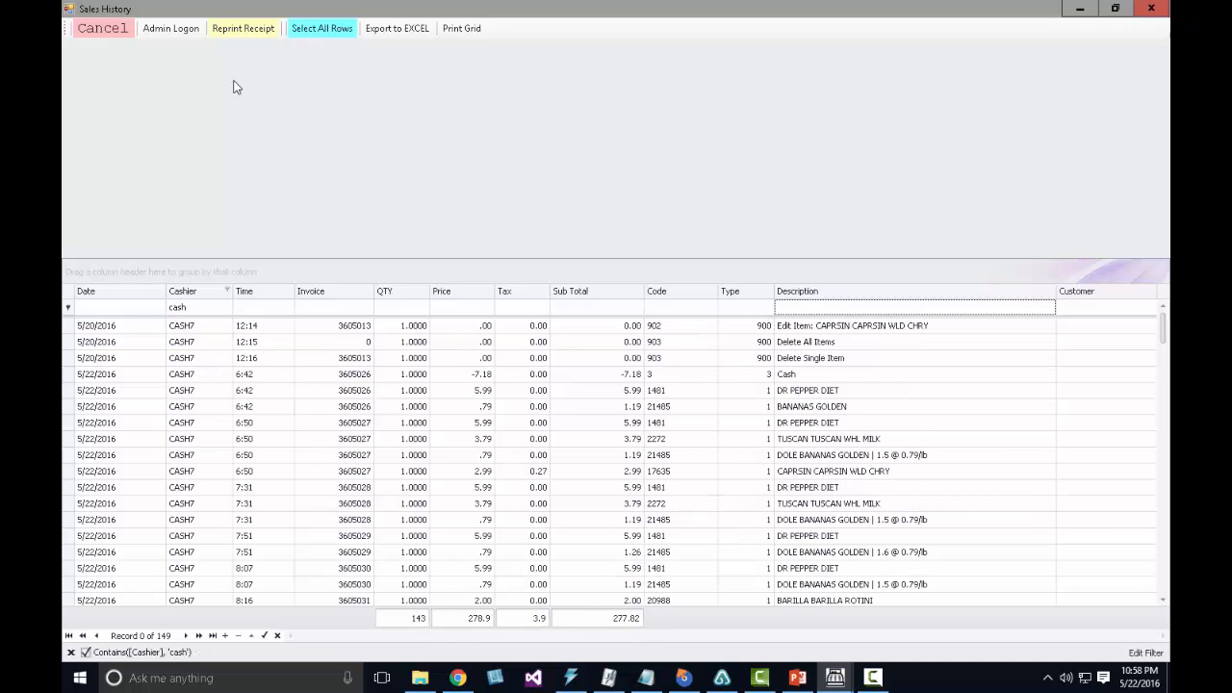
# Browse the 13801-record Inventory Items list, selecting FLEISCHMANN'S 1.75L gin, then return to Sales
pyautogui.click(117, 28)
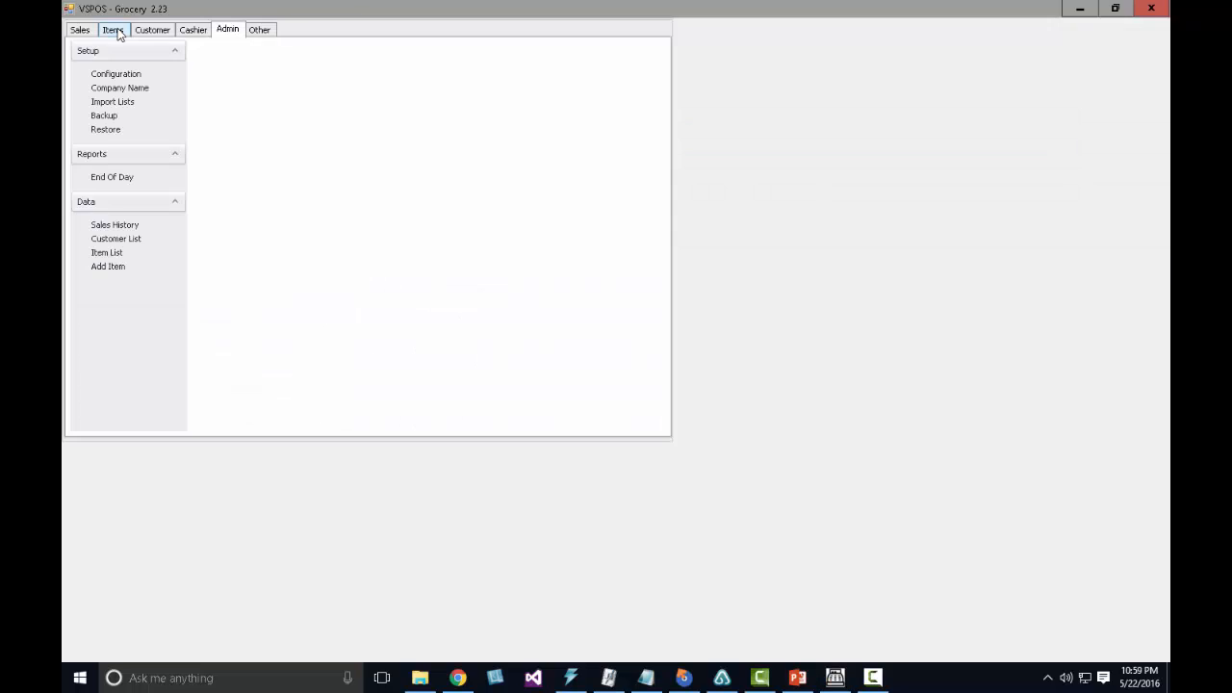
pyautogui.click(107, 253)
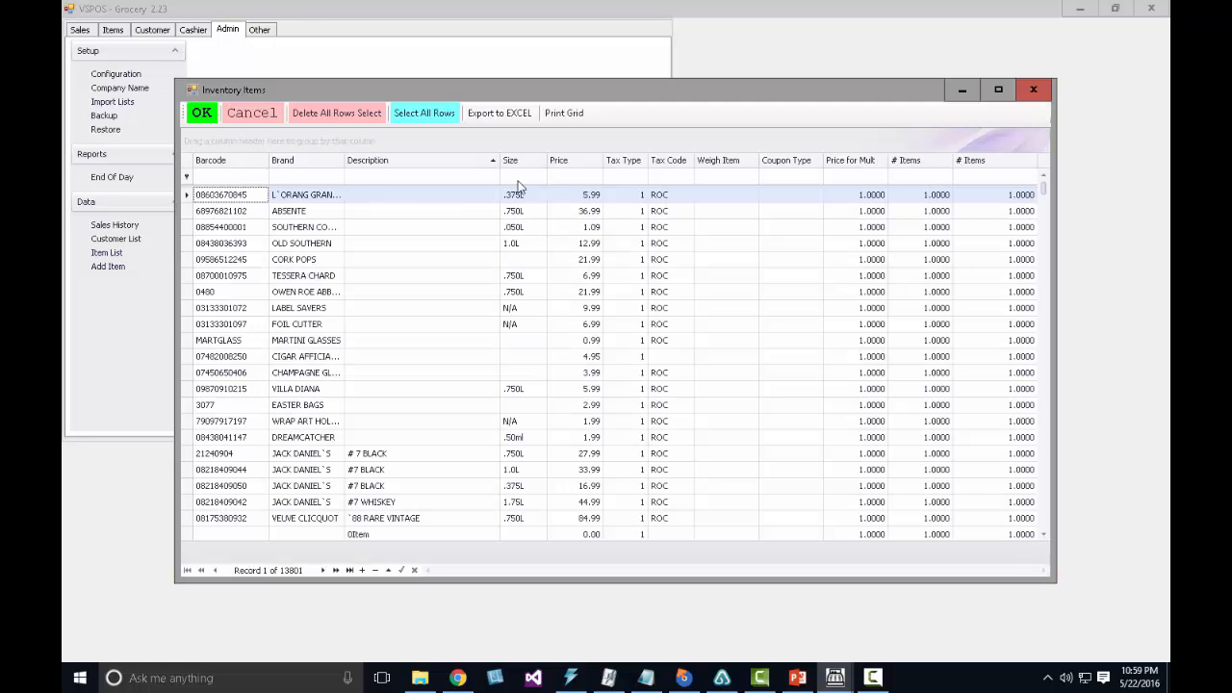
pyautogui.click(867, 247)
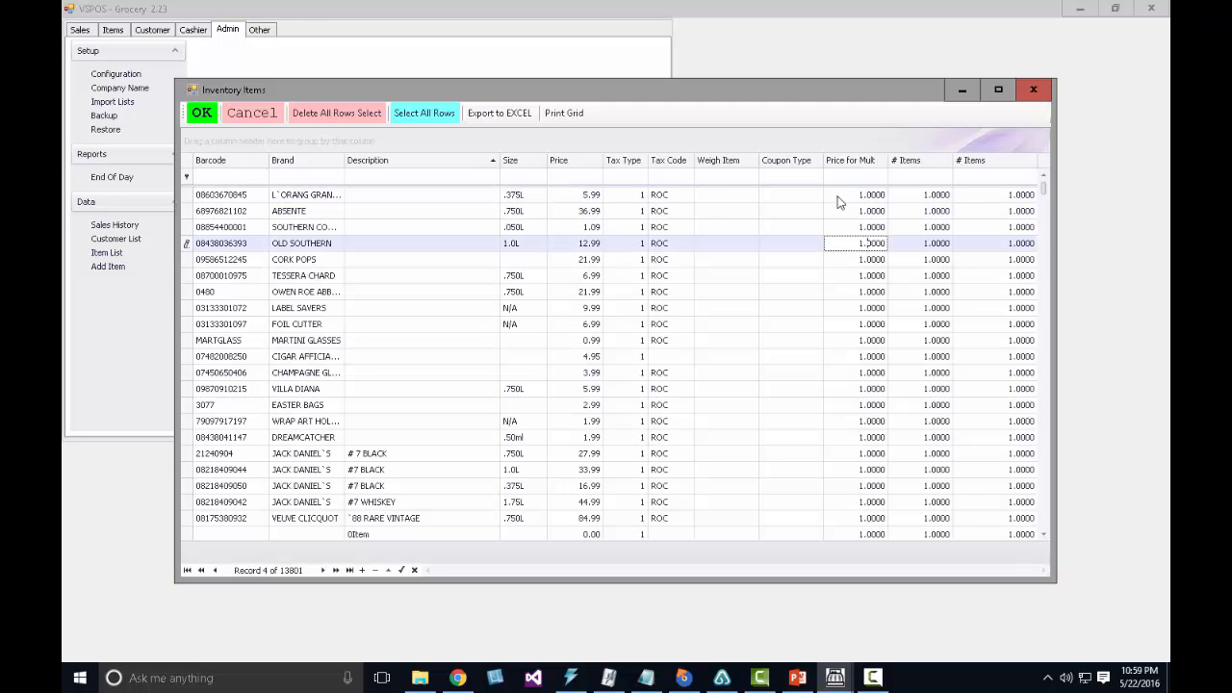
pyautogui.moveTo(1040, 183); pyautogui.dragTo(1047, 317)
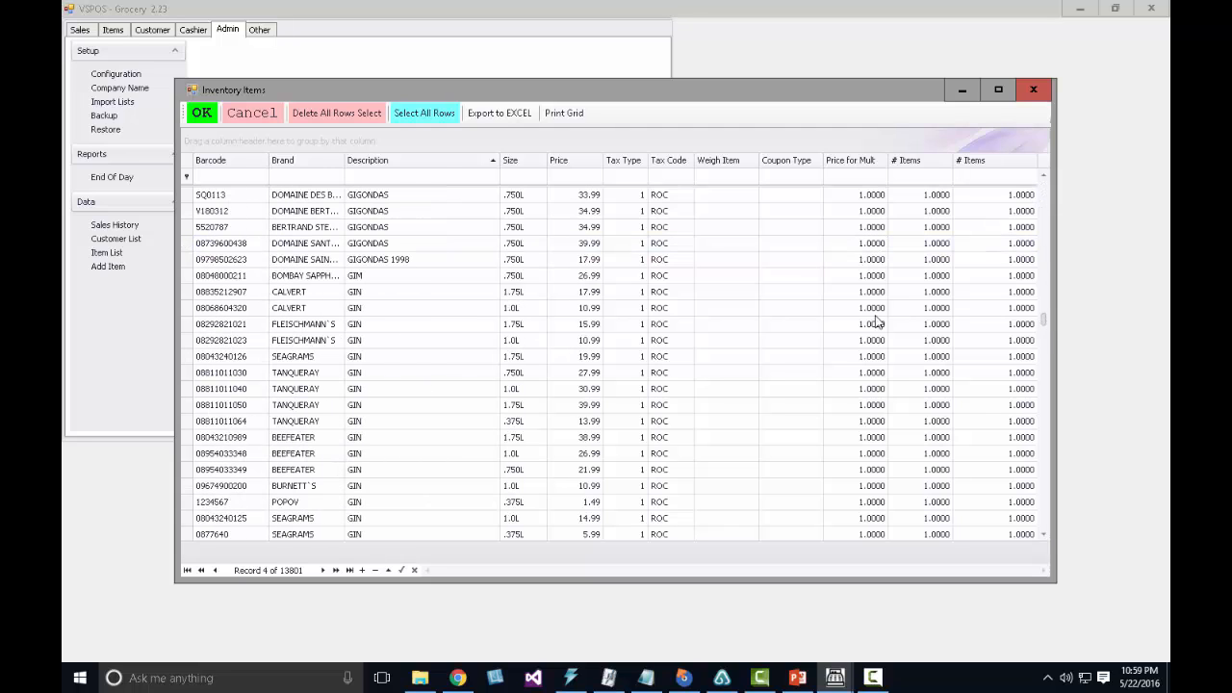
pyautogui.click(191, 326)
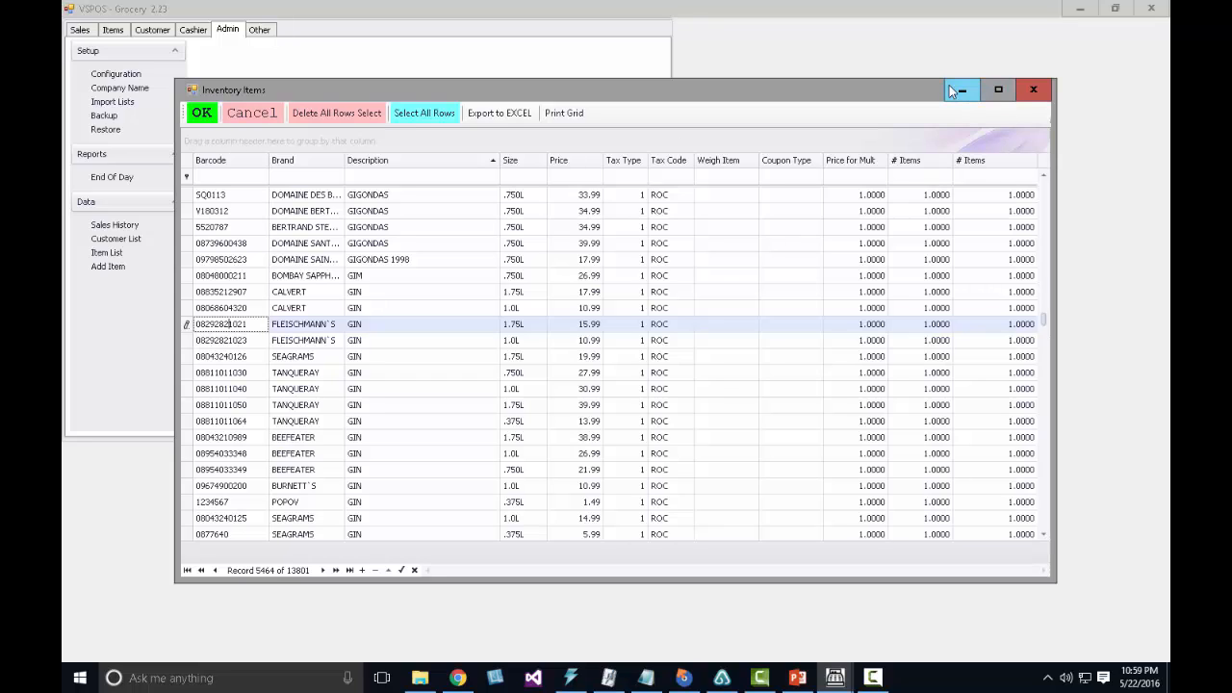
pyautogui.click(1029, 90)
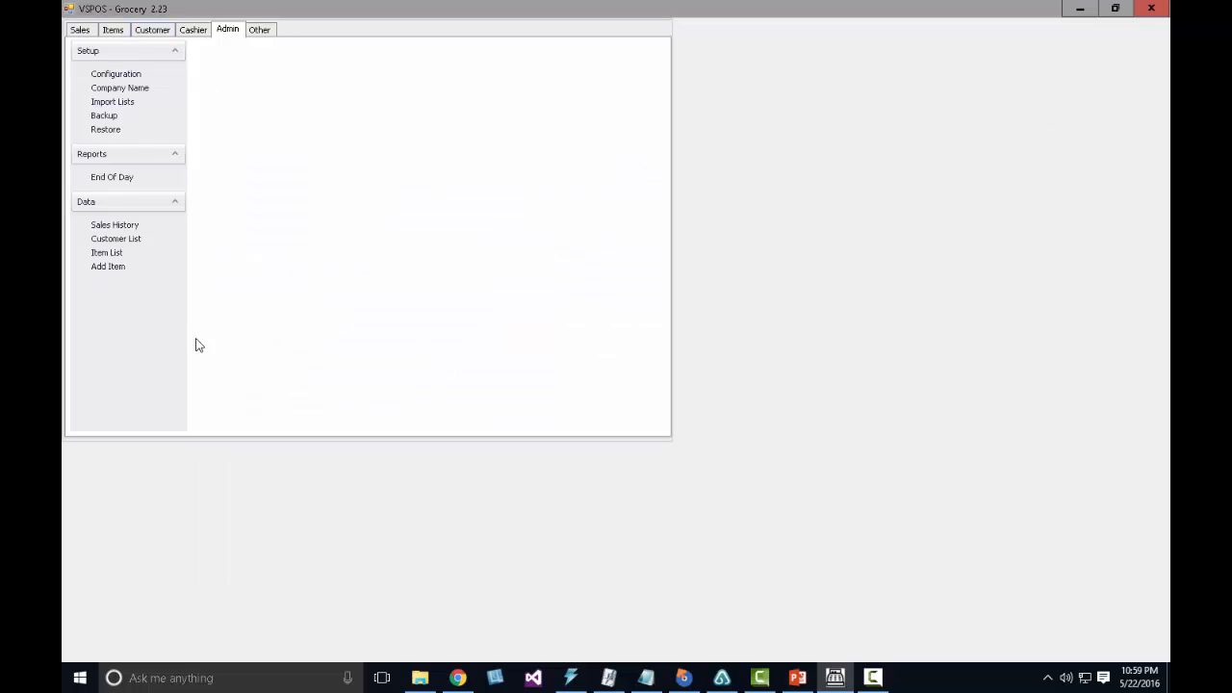
pyautogui.click(87, 30)
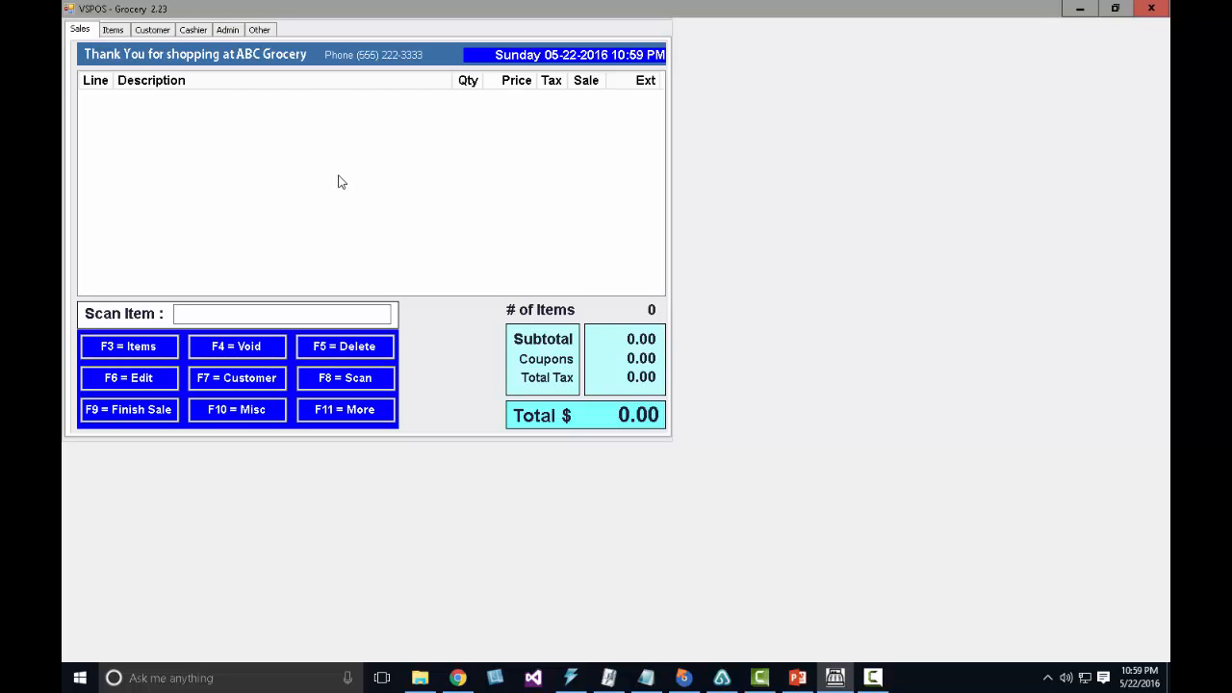